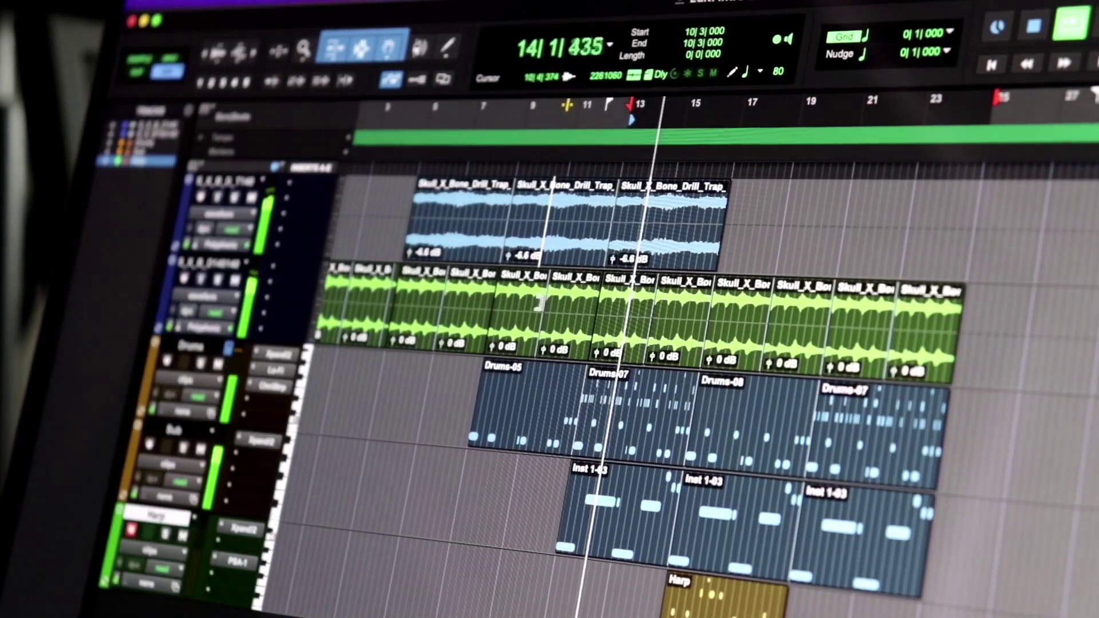
Select the clips from bar 13 to bar 24 and duplicate them after bar 25
{"action": "left_click_drag", "start_coordinate": [623, 179], "coordinate": [979, 185]}
{"action": "key", "text": "super+d"}
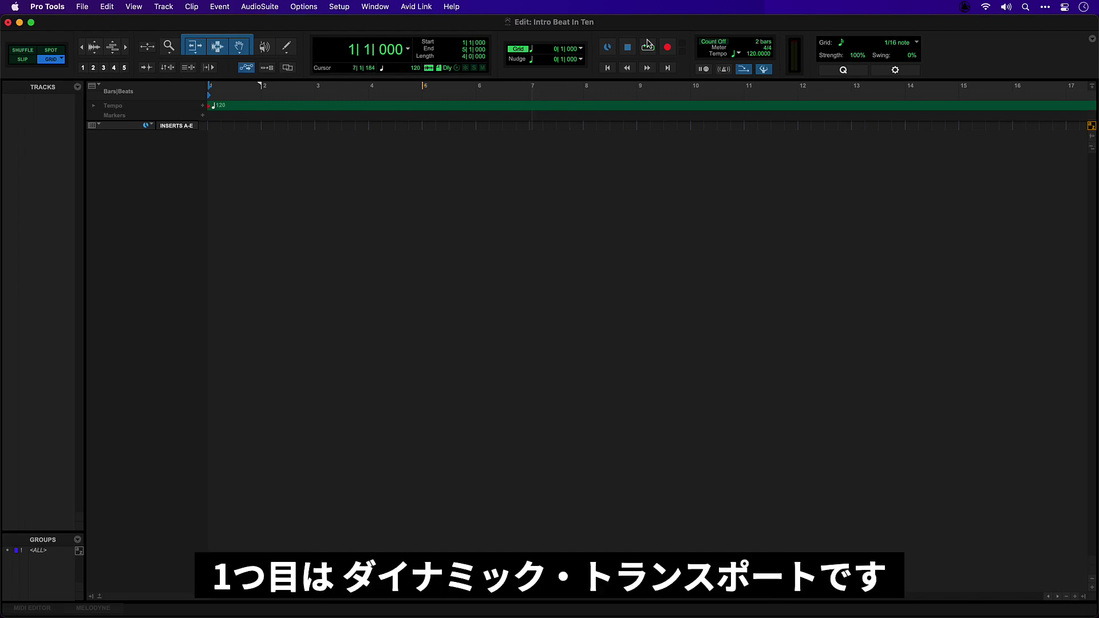
Set the play start position to bar 3 and zoom the timeline to bars 1–17
{"action": "right_click", "coordinate": [651, 50]}
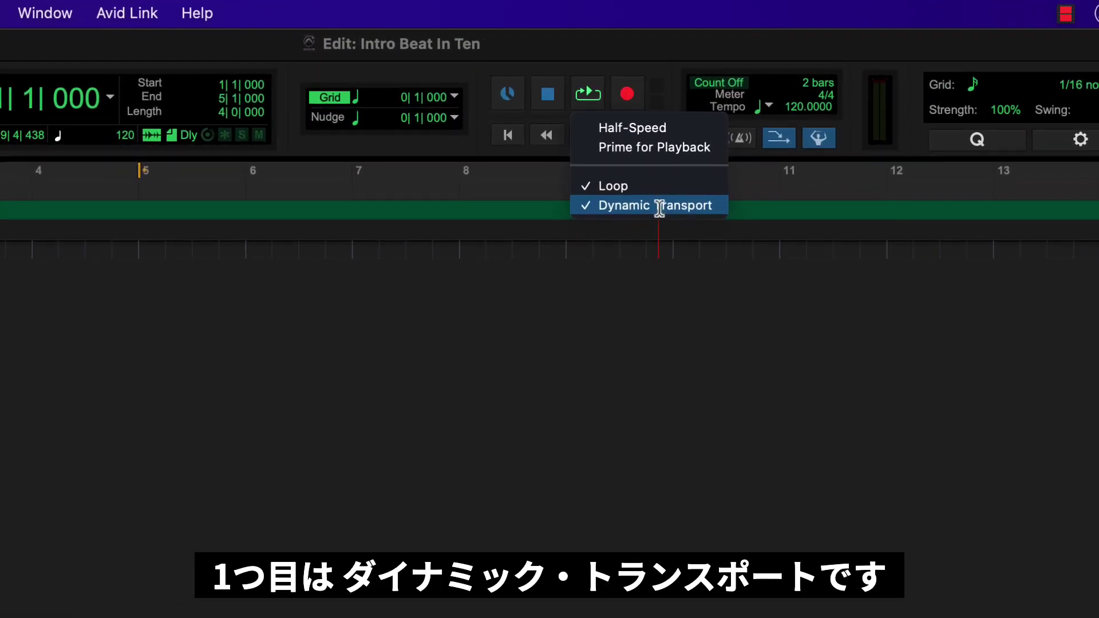
{"action": "key", "text": "Escape"}
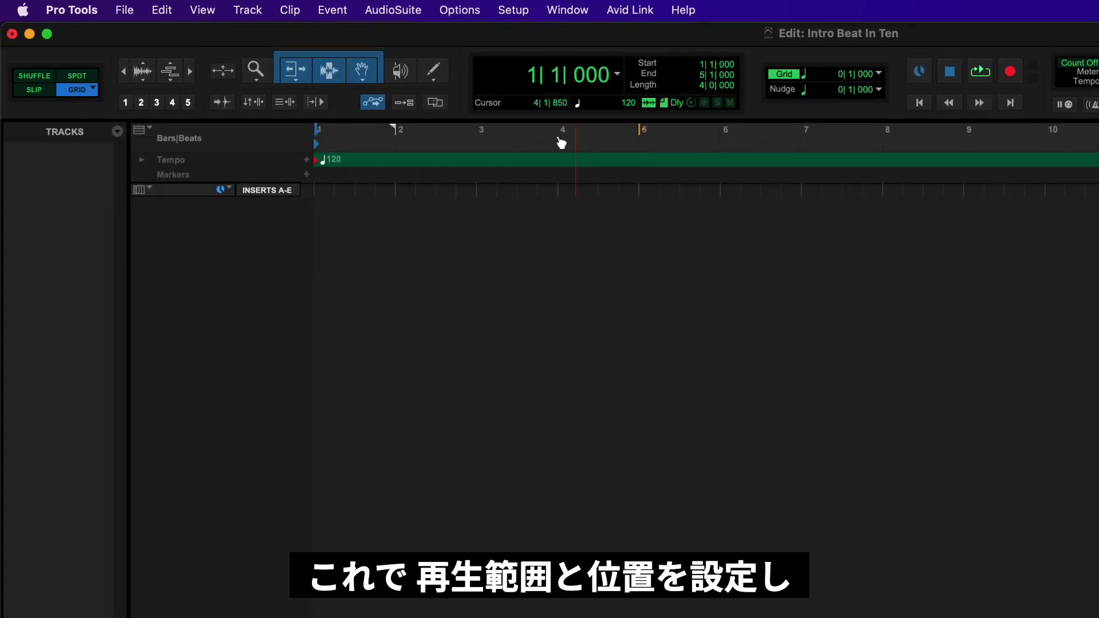
{"action": "left_click_drag", "start_coordinate": [483, 137], "coordinate": [800, 154]}
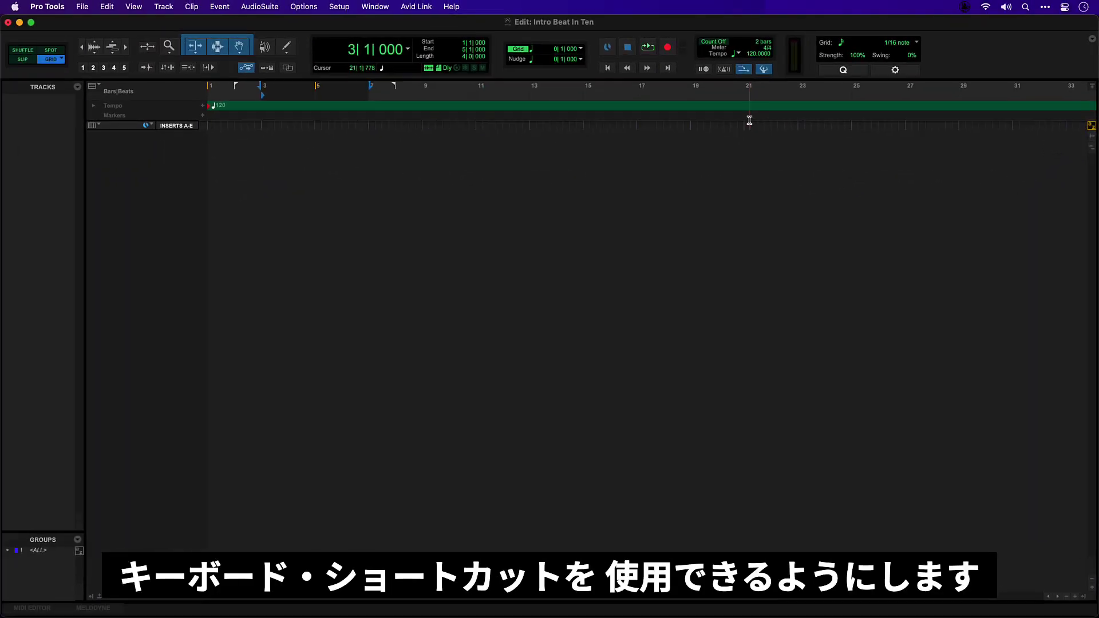
{"action": "key", "text": "t"}
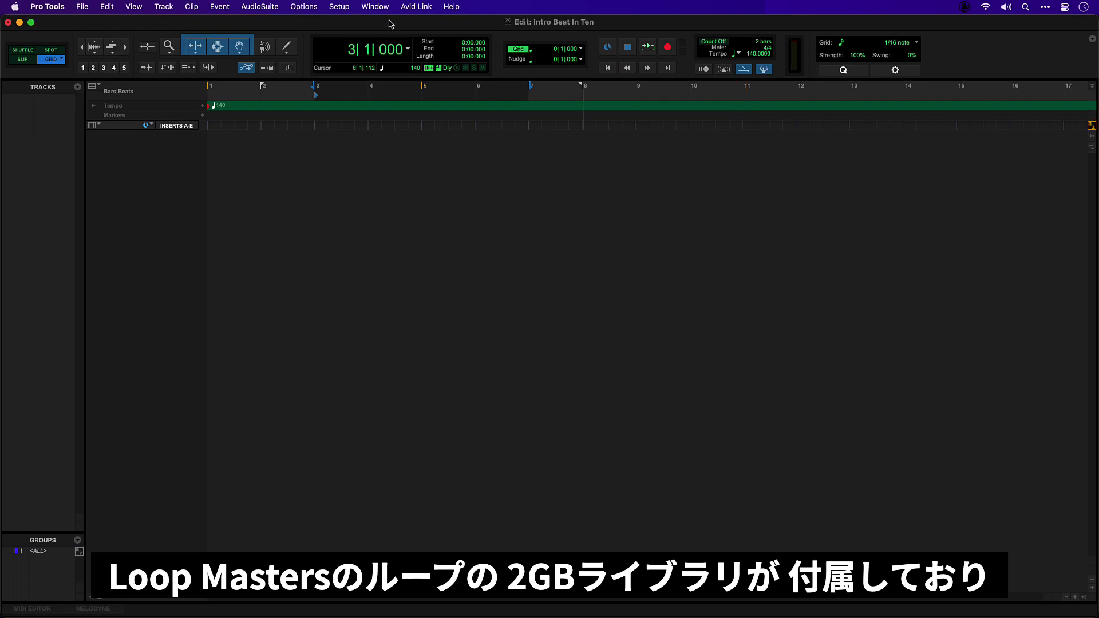
{"action": "left_click", "coordinate": [375, 6]}
{"action": "mouse_move", "coordinate": [435, 212]}
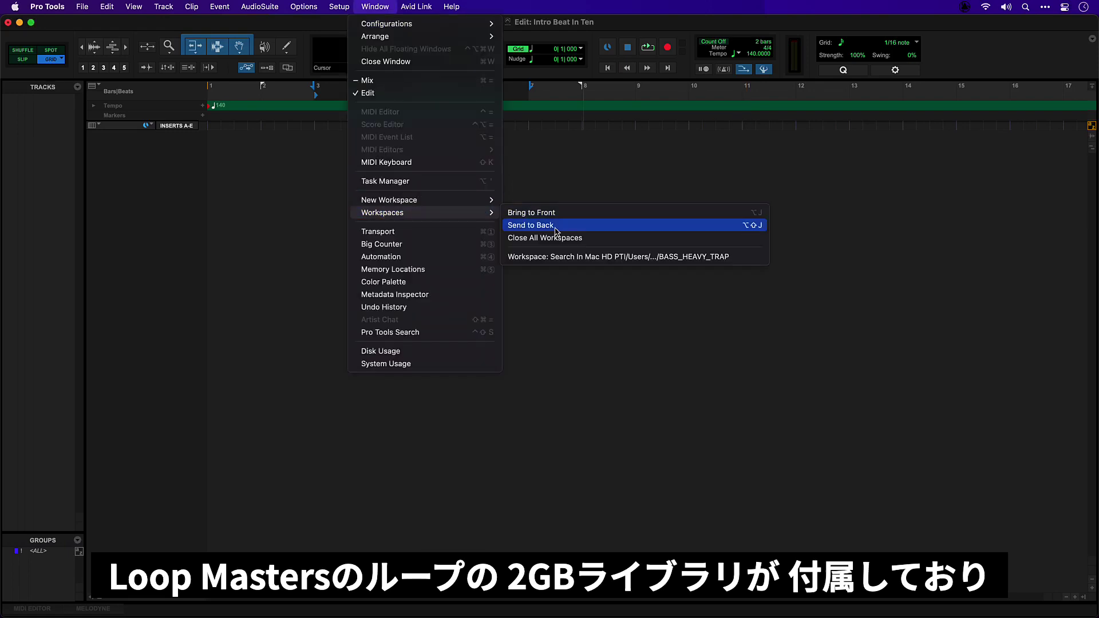
{"action": "left_click", "coordinate": [586, 257]}
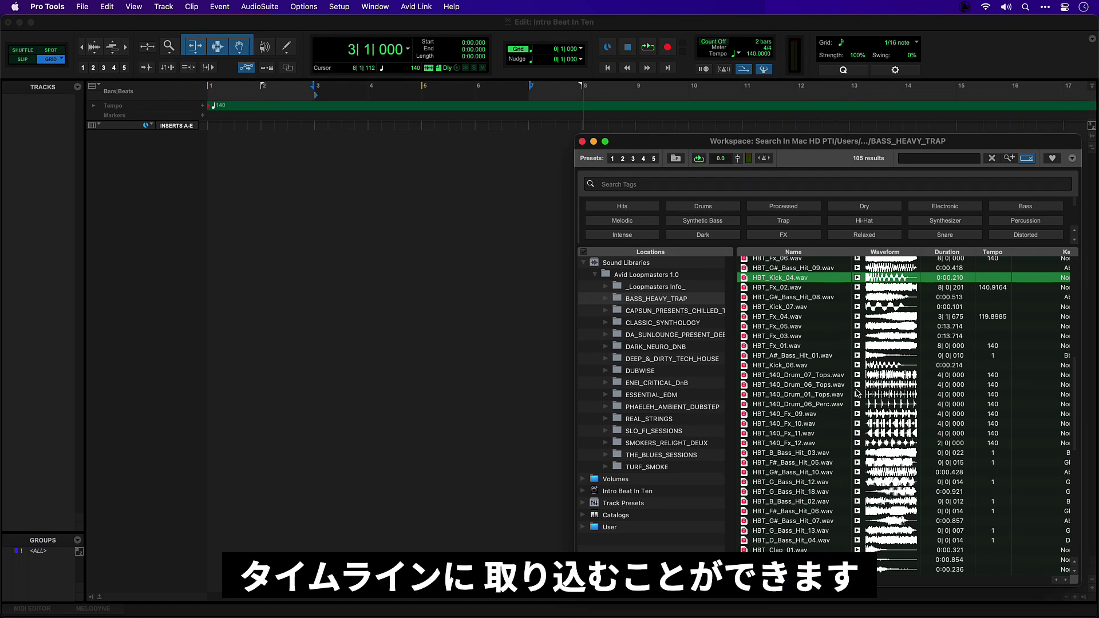
{"action": "left_click", "coordinate": [582, 141]}
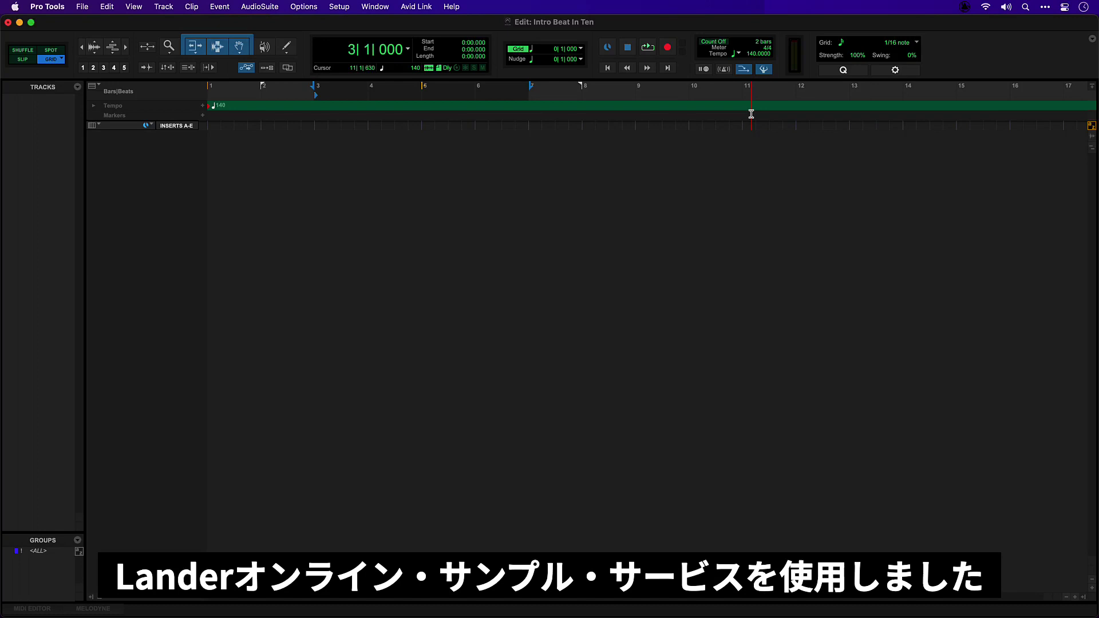
Set the tempo to 140 BPM and import the dangerous.wav melody loop from Downloads at bar 1
{"action": "key", "text": "super+Tab"}
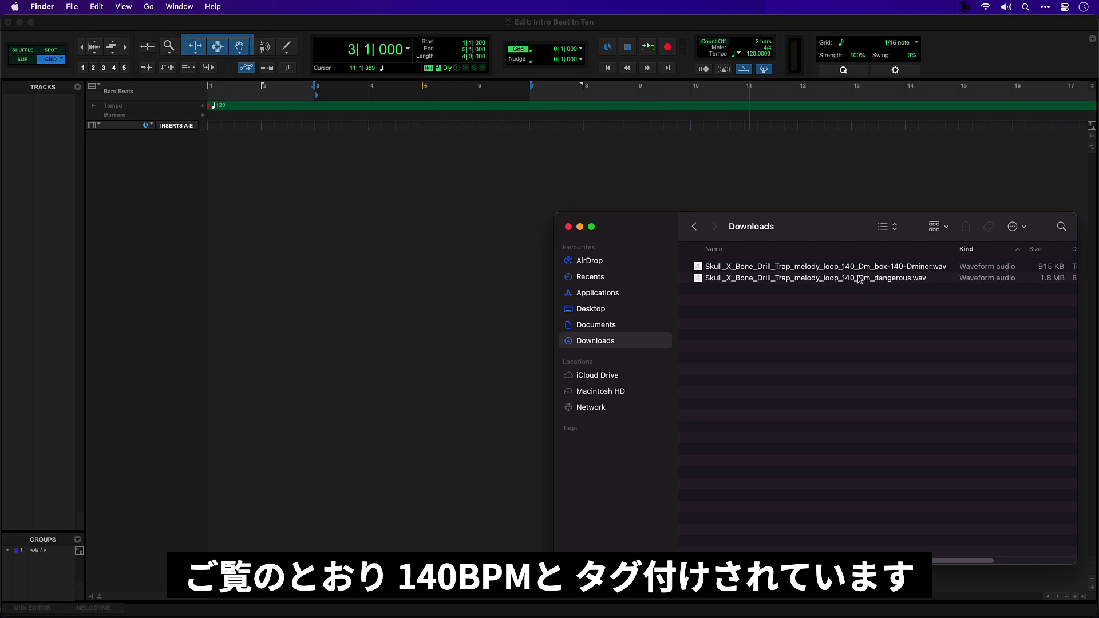
{"action": "left_click", "coordinate": [757, 187]}
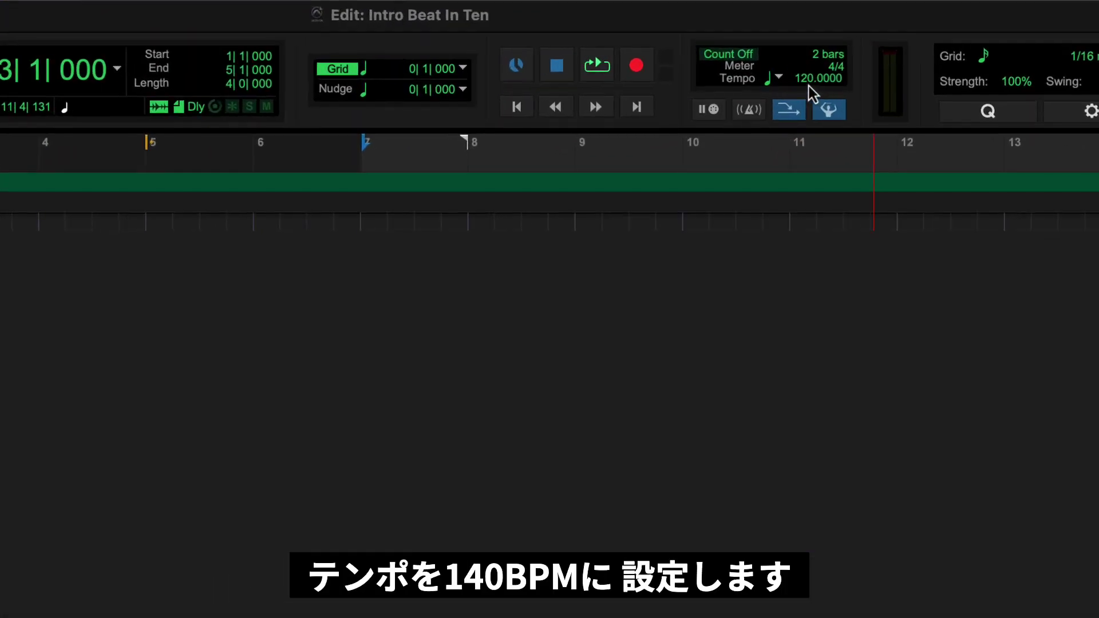
{"action": "left_click", "coordinate": [810, 84]}
{"action": "key", "text": "Return"}
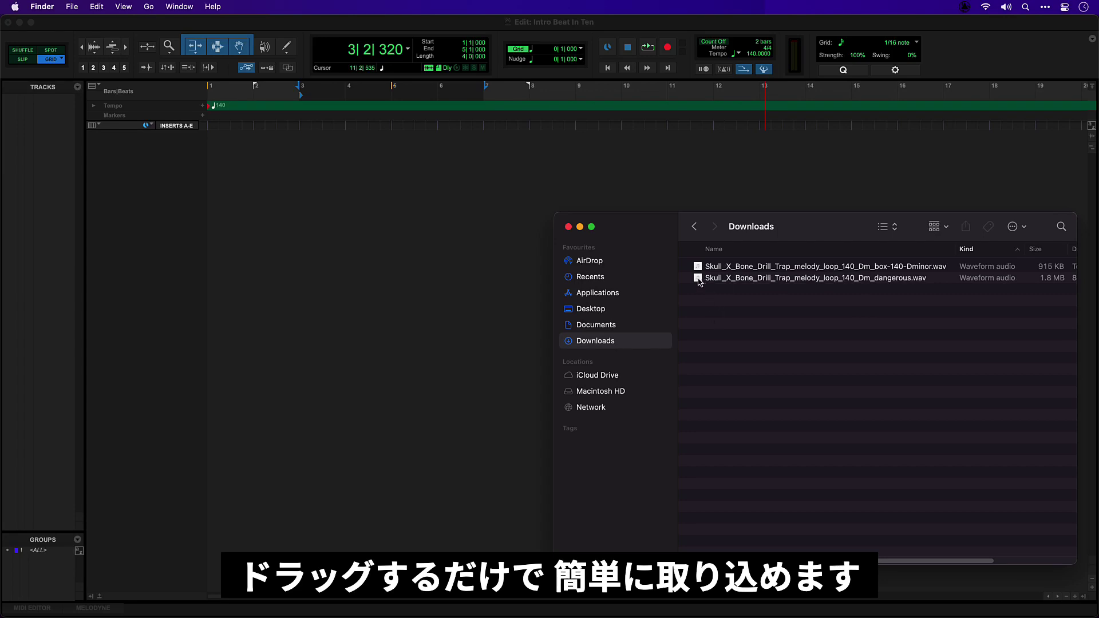
{"action": "left_click_drag", "start_coordinate": [699, 280], "coordinate": [216, 166]}
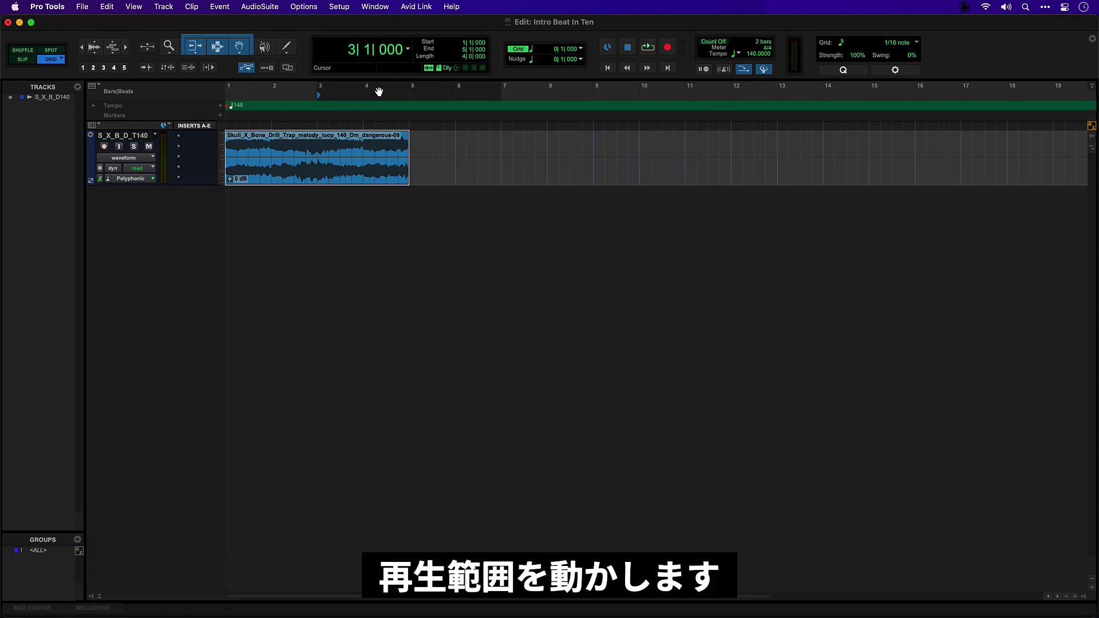
Match the play range to the melody clip (bars 1–5) and lower its clip gain to about -5.6 dB
{"action": "left_click_drag", "start_coordinate": [381, 90], "coordinate": [280, 86]}
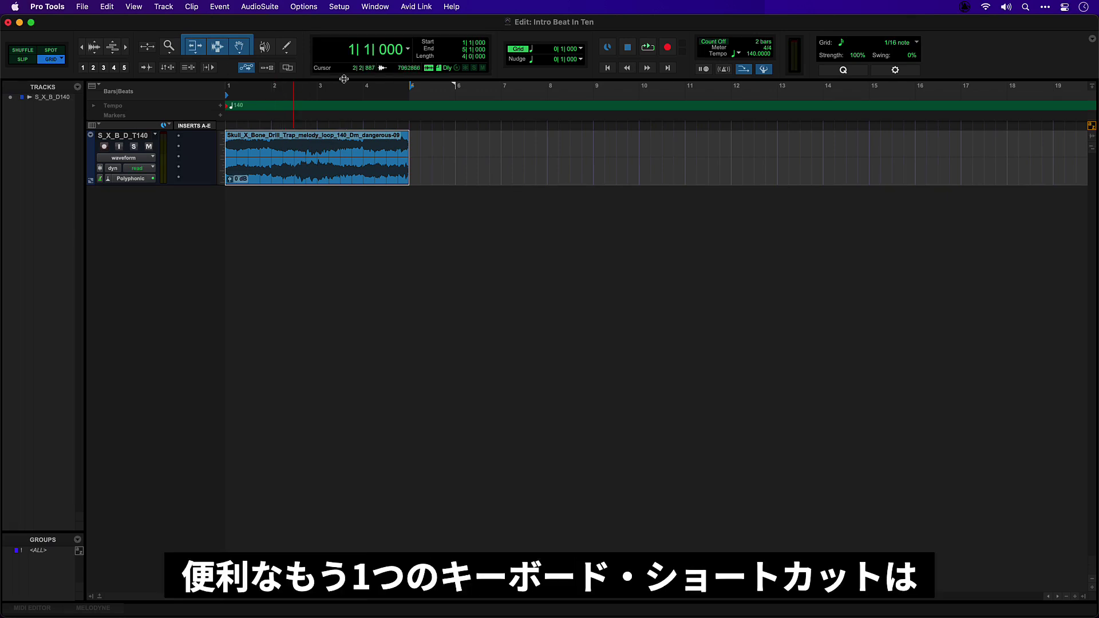
{"action": "left_click", "coordinate": [475, 86]}
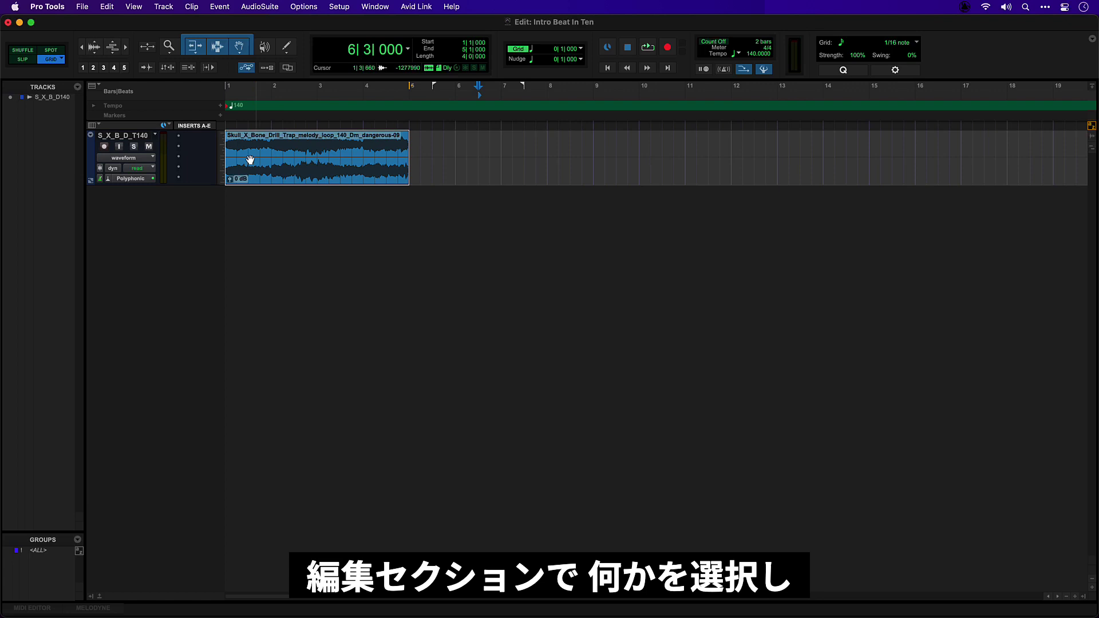
{"action": "key", "text": "o"}
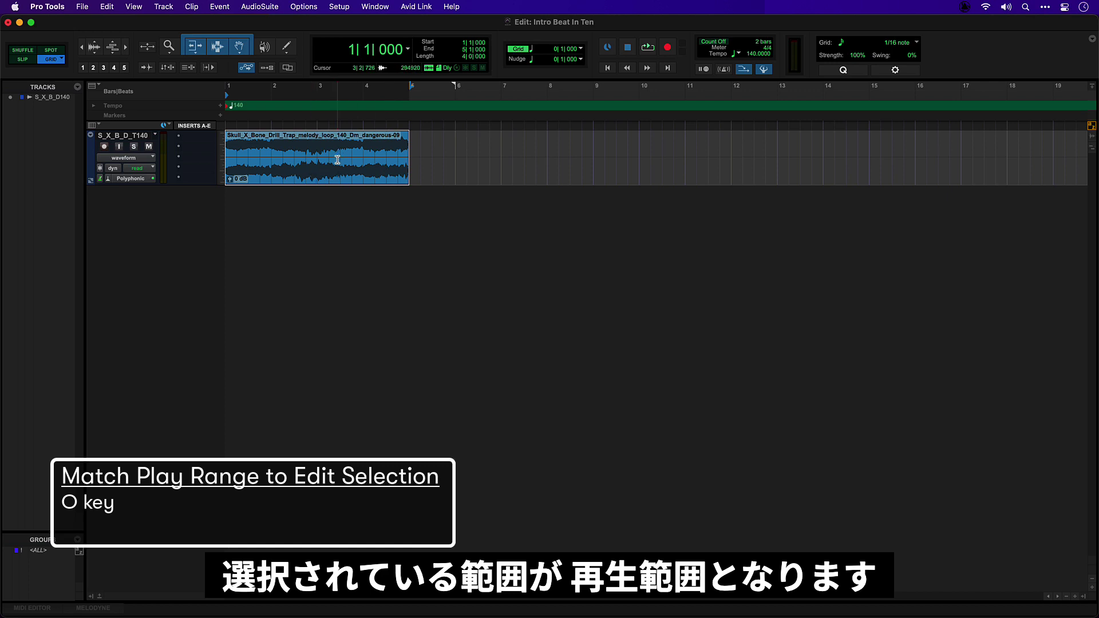
{"action": "key", "text": "space"}
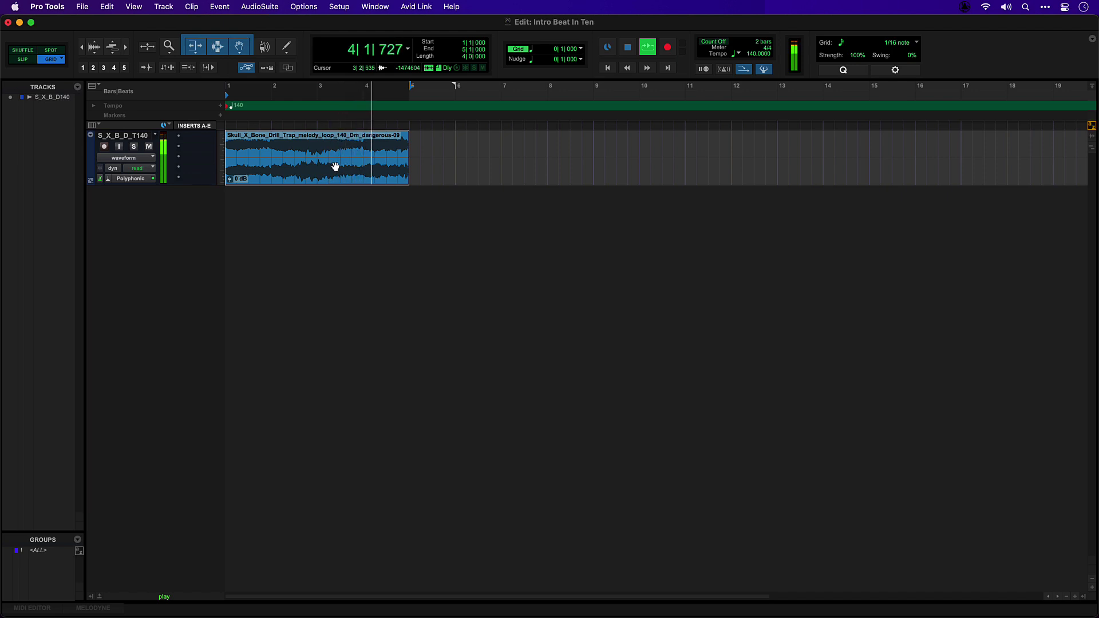
{"action": "key", "text": "space"}
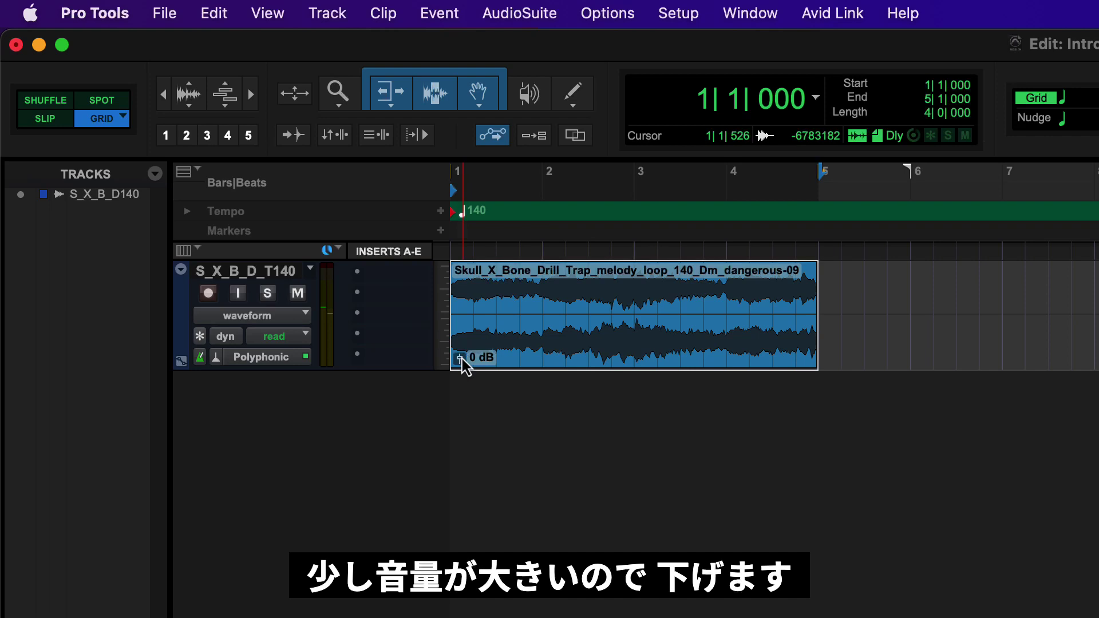
{"action": "left_click_drag", "start_coordinate": [460, 359], "coordinate": [461, 370]}
{"action": "key", "text": "space"}
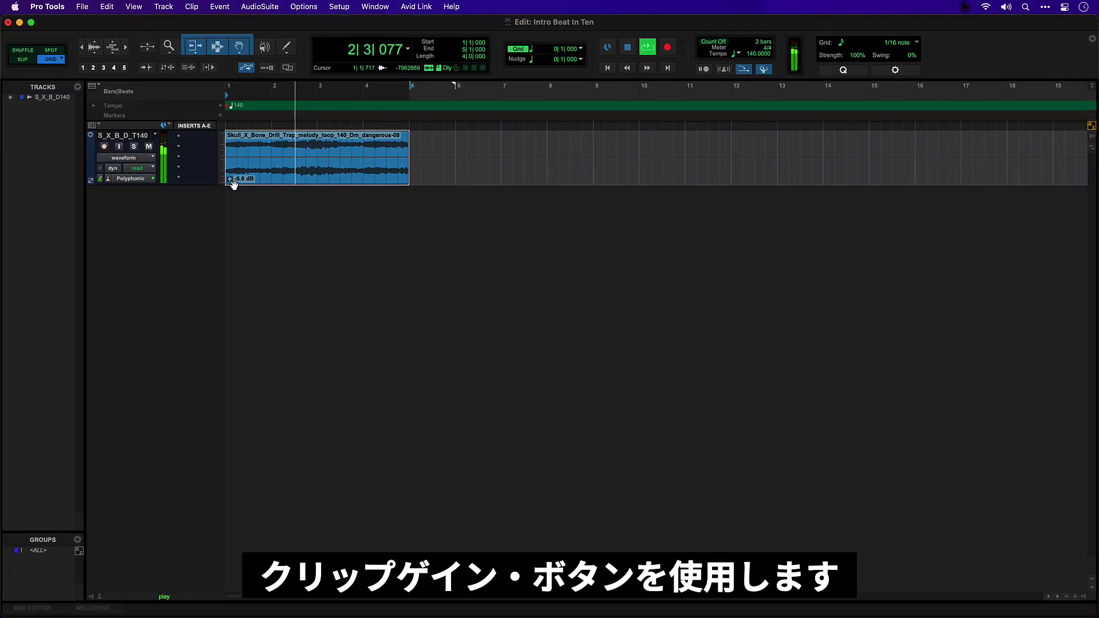
Import box-140-Dminor.wav onto a second track and duplicate the clip to fill bars 1–5
{"action": "key", "text": "space"}
{"action": "key", "text": "super+Tab"}
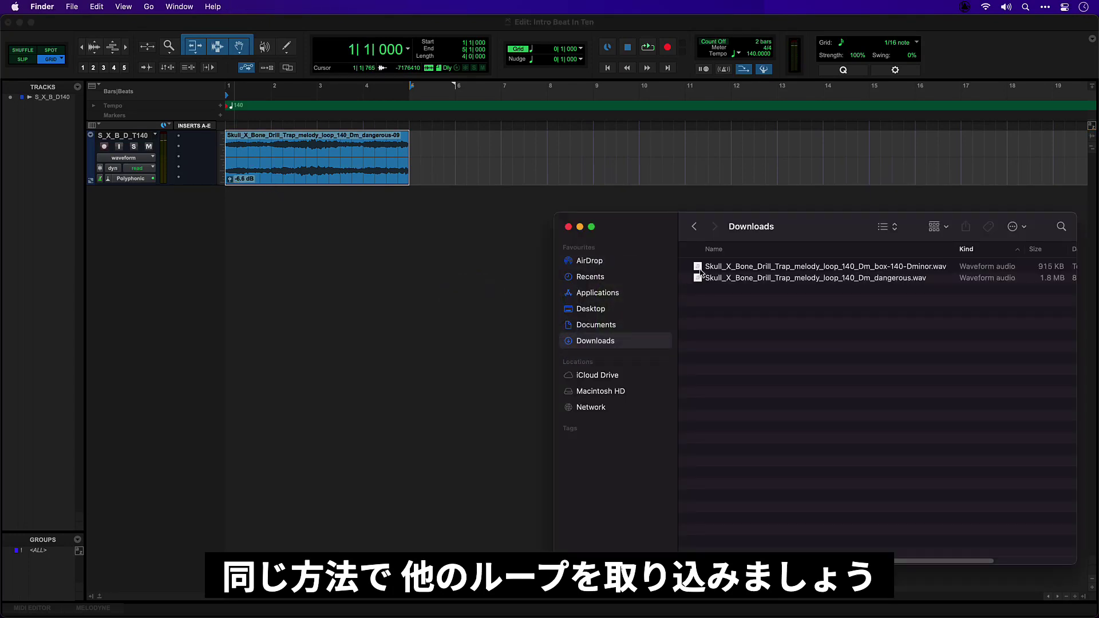
{"action": "left_click_drag", "start_coordinate": [701, 272], "coordinate": [231, 218]}
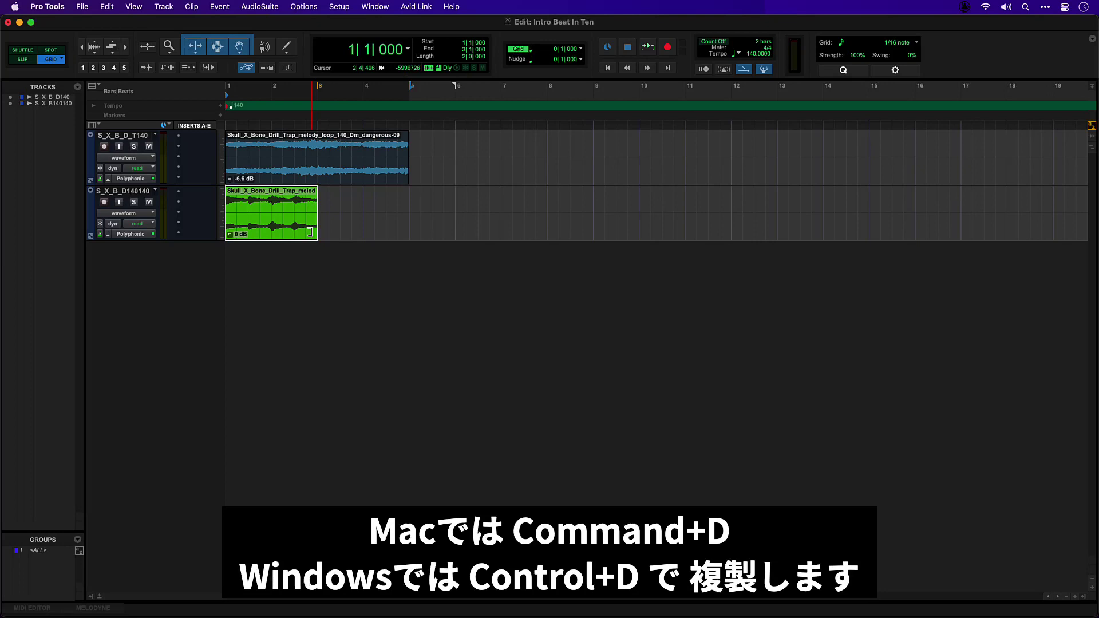
{"action": "key", "text": "super+d"}
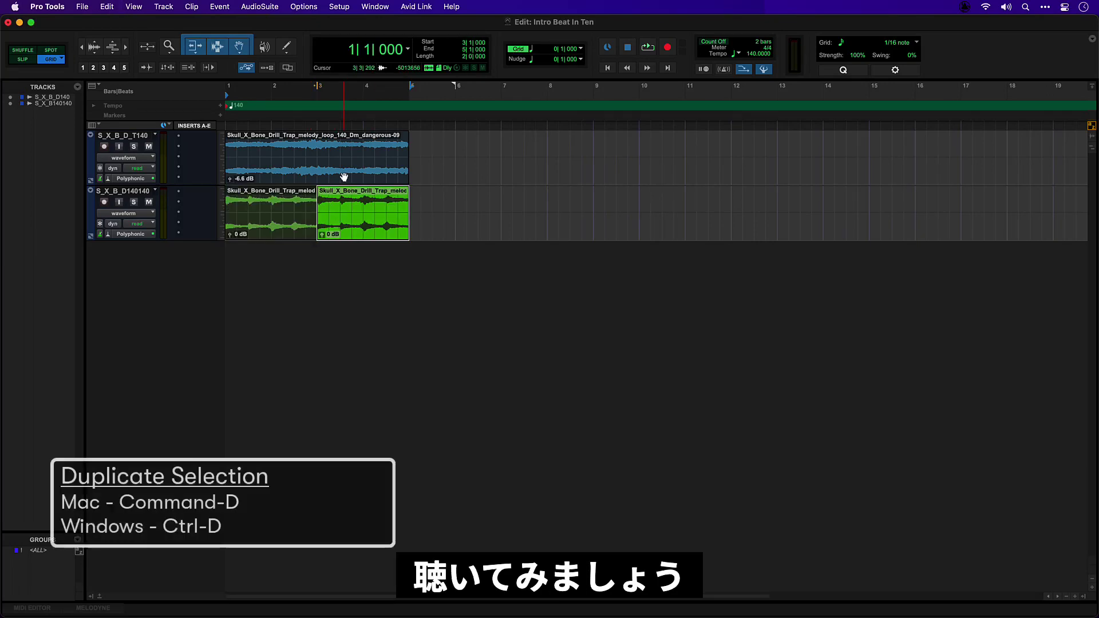
{"action": "key", "text": "space"}
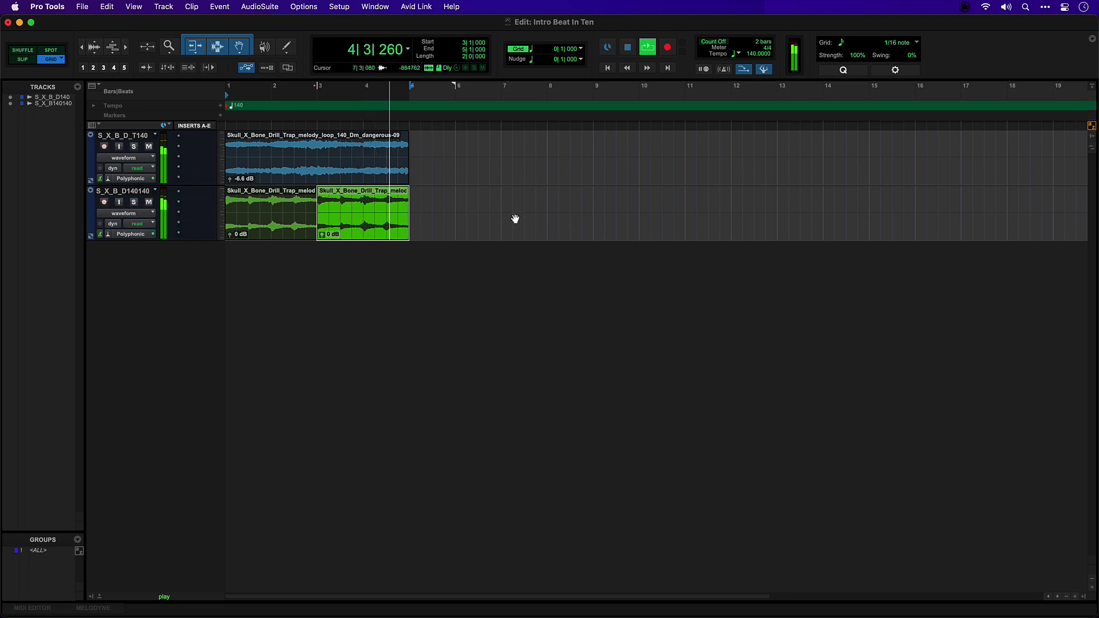
{"action": "key", "text": "space"}
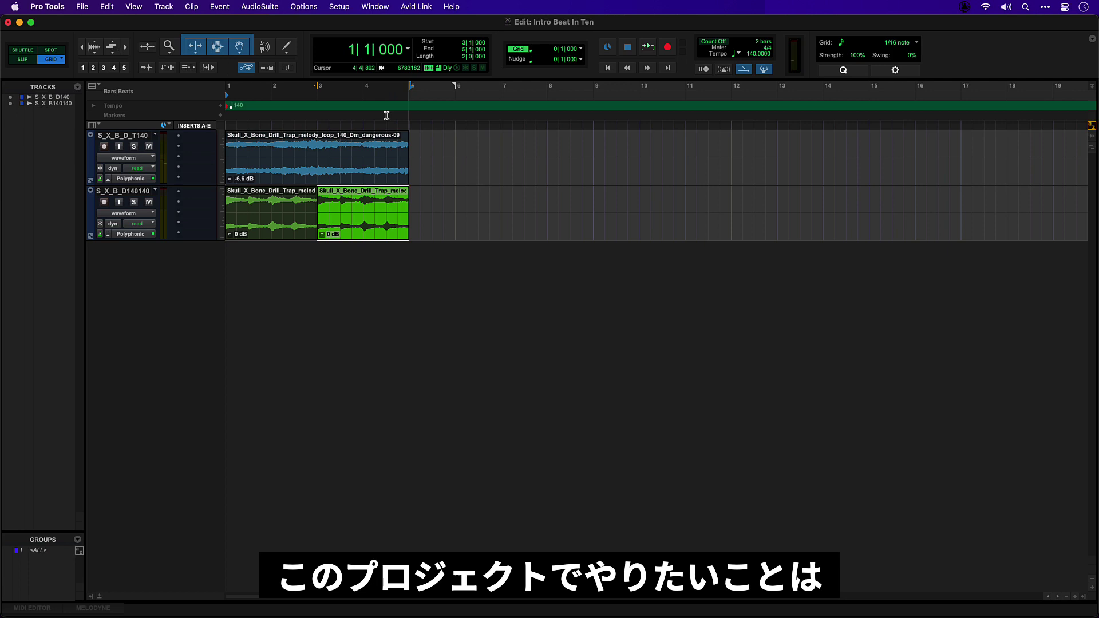
Copy the blue melody clip and both green clips to start at bar 5, then play from bar 4
{"action": "left_click_drag", "start_coordinate": [277, 182], "coordinate": [460, 178]}
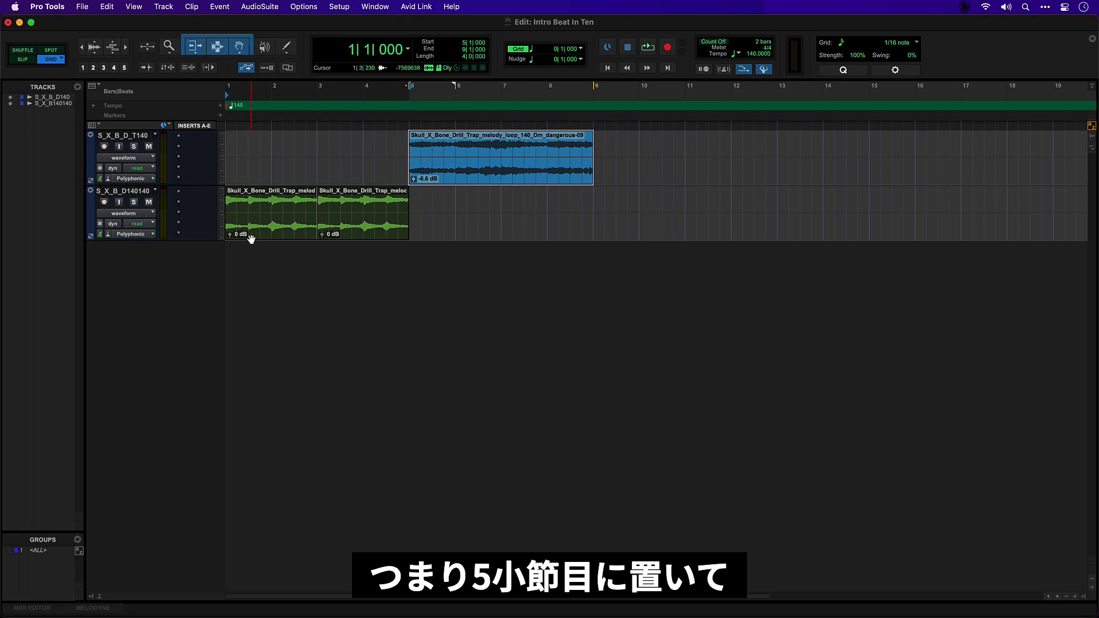
{"action": "left_click", "coordinate": [284, 236]}
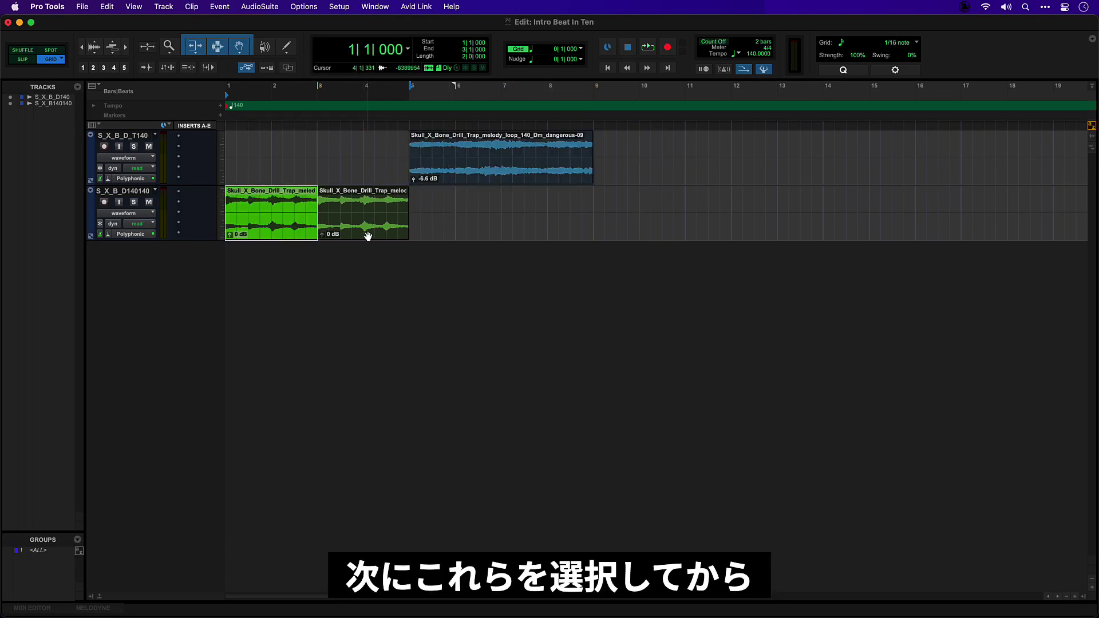
{"action": "left_click", "coordinate": [368, 236], "text": "shift"}
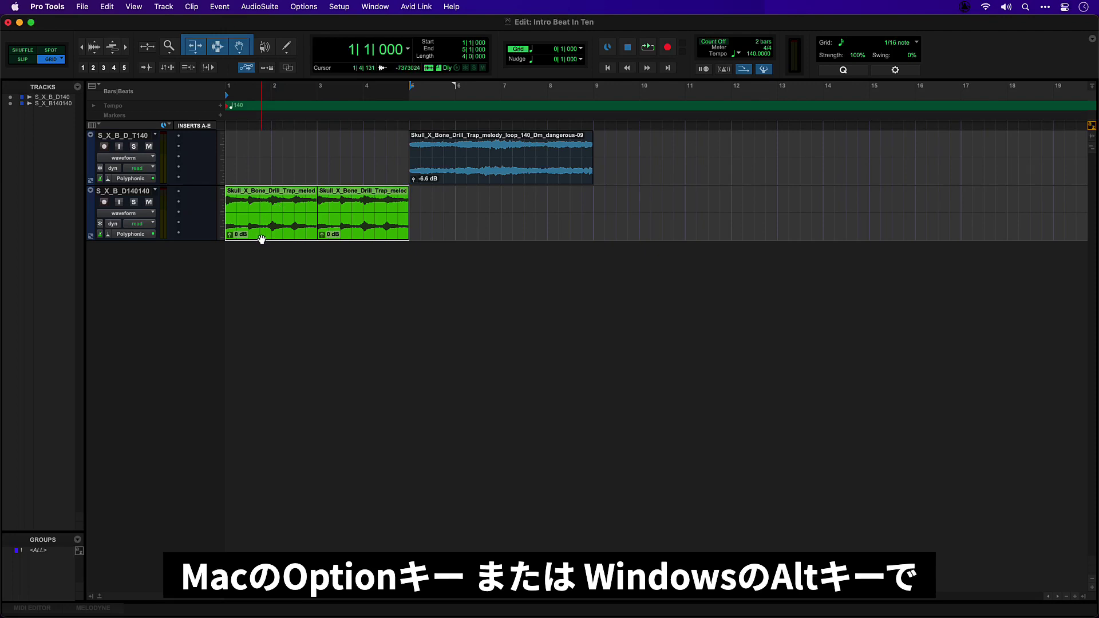
{"action": "left_click_drag", "start_coordinate": [259, 238], "coordinate": [447, 240]}
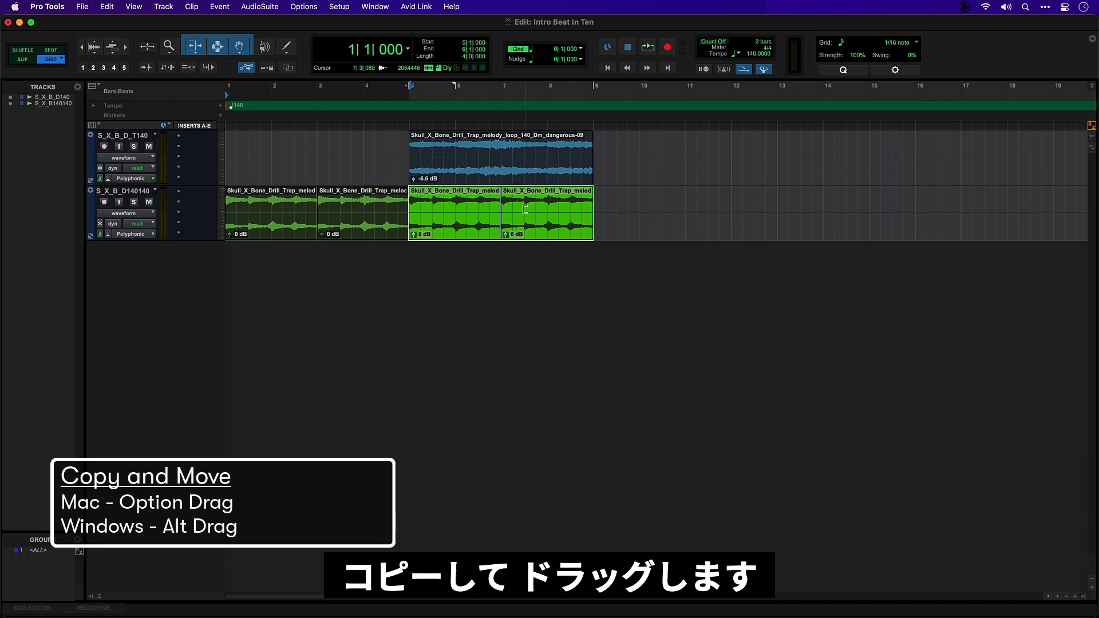
{"action": "left_click", "coordinate": [367, 92]}
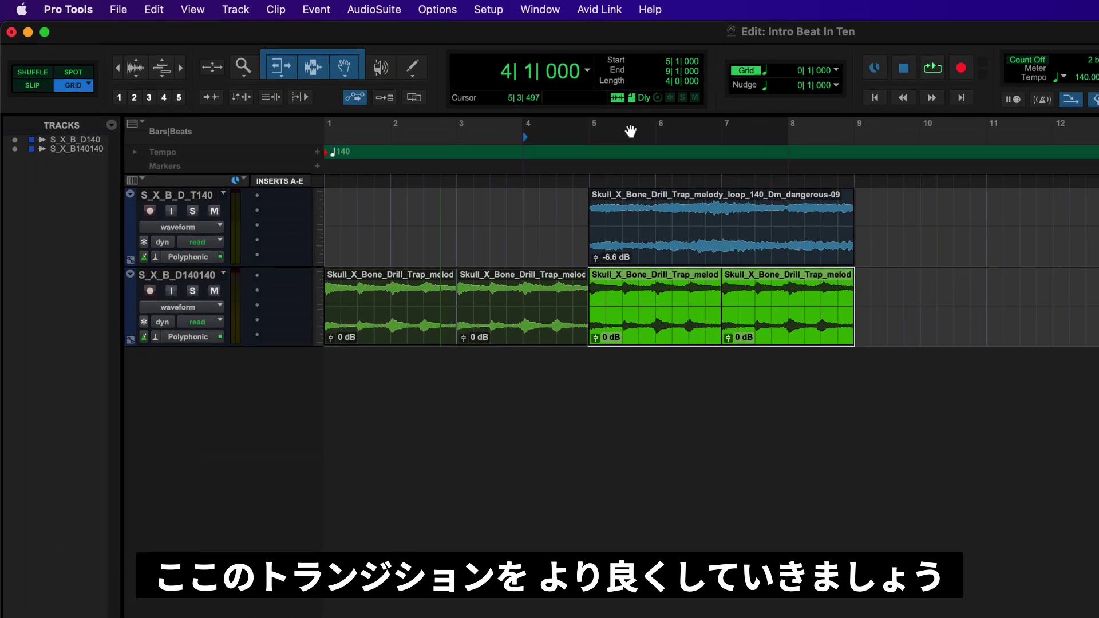
{"action": "key", "text": "space"}
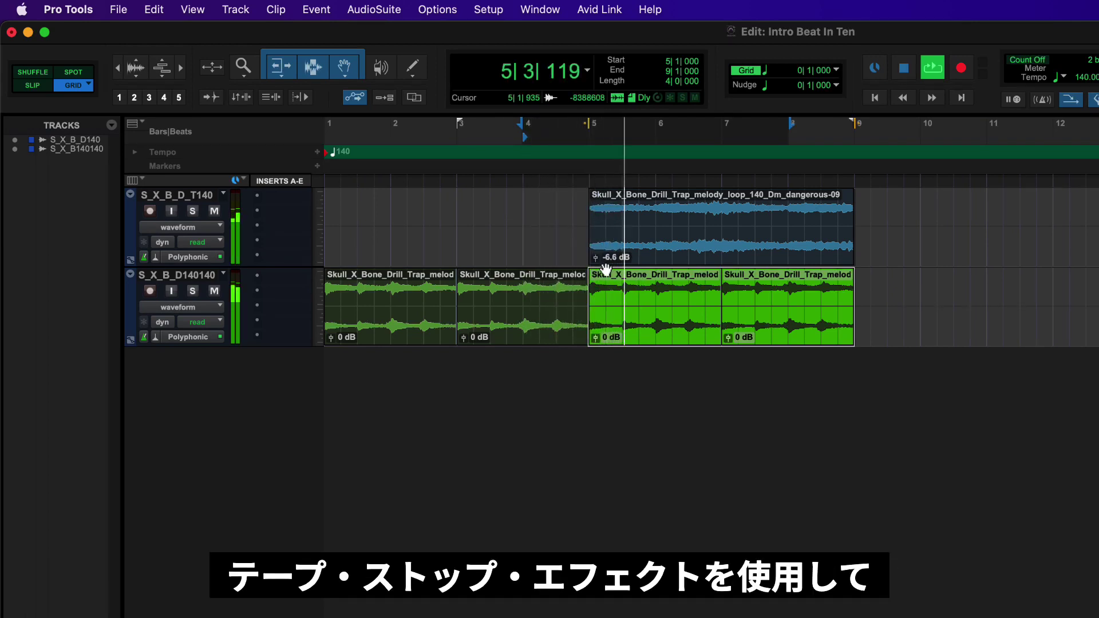
{"action": "key", "text": "space"}
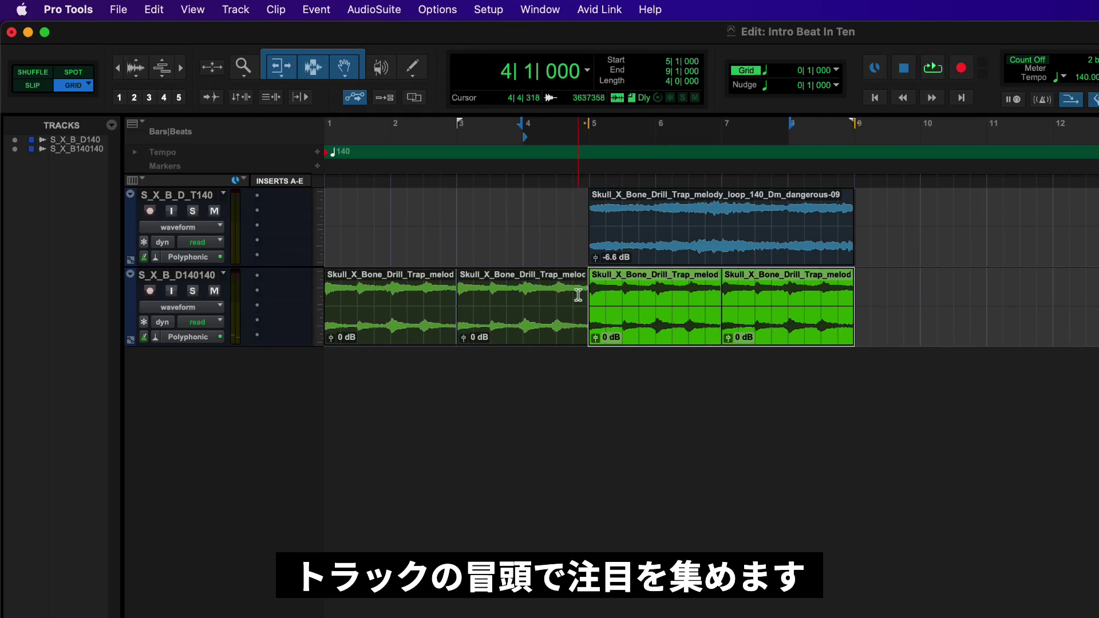
Render a Vari-Fi Slow Down onto the lower track's beat 4|4–5|1 and play the tape-stop
{"action": "left_click_drag", "start_coordinate": [572, 295], "coordinate": [588, 295]}
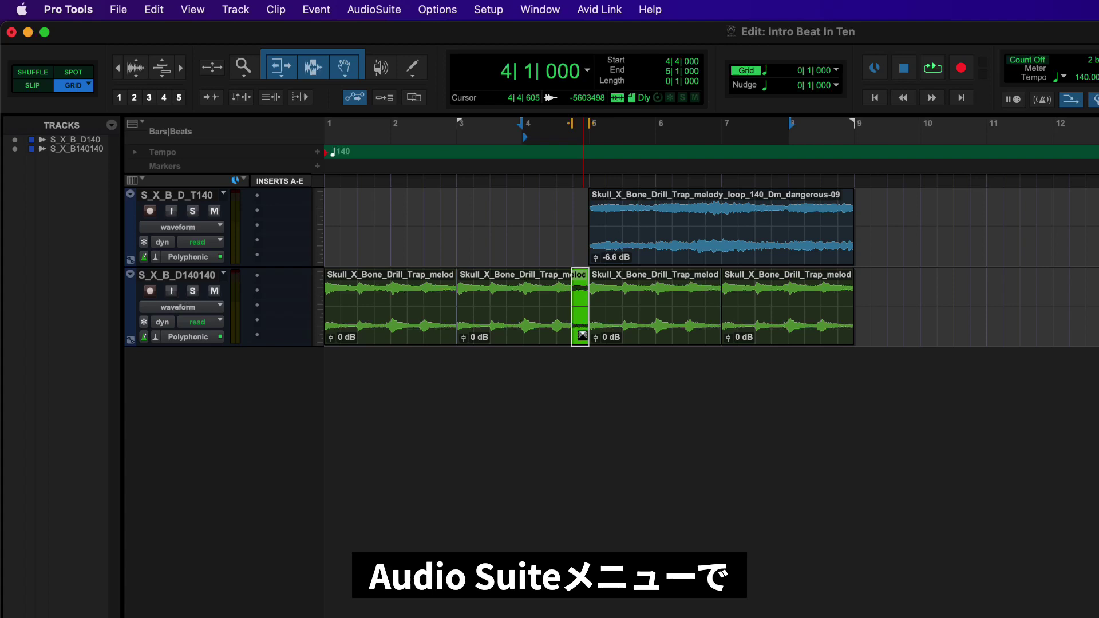
{"action": "left_click", "coordinate": [378, 12]}
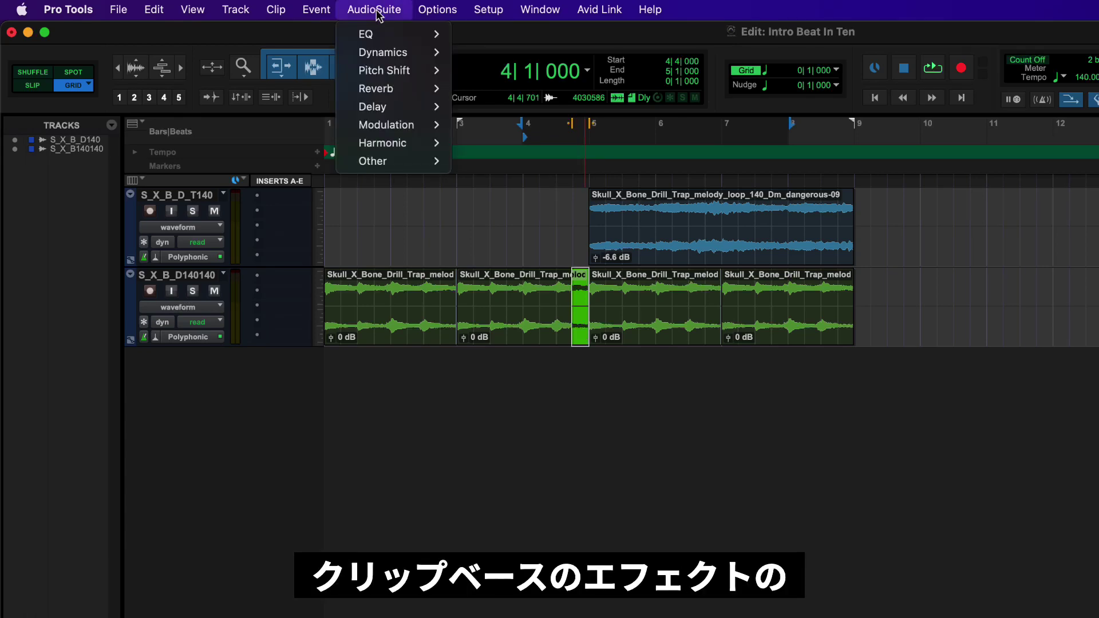
{"action": "mouse_move", "coordinate": [431, 71]}
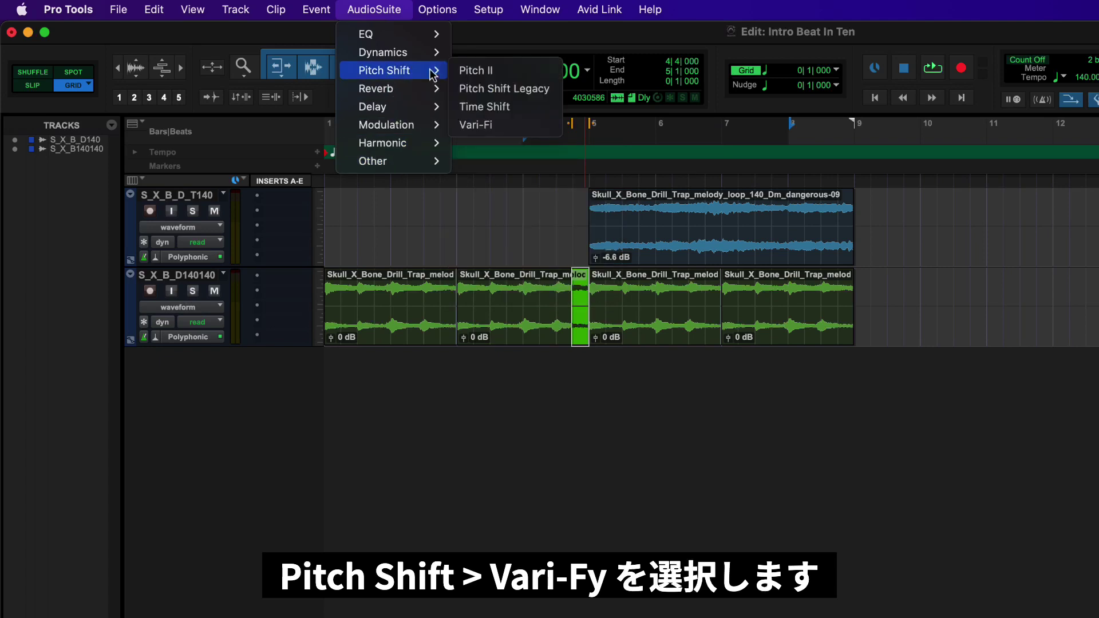
{"action": "left_click", "coordinate": [512, 129]}
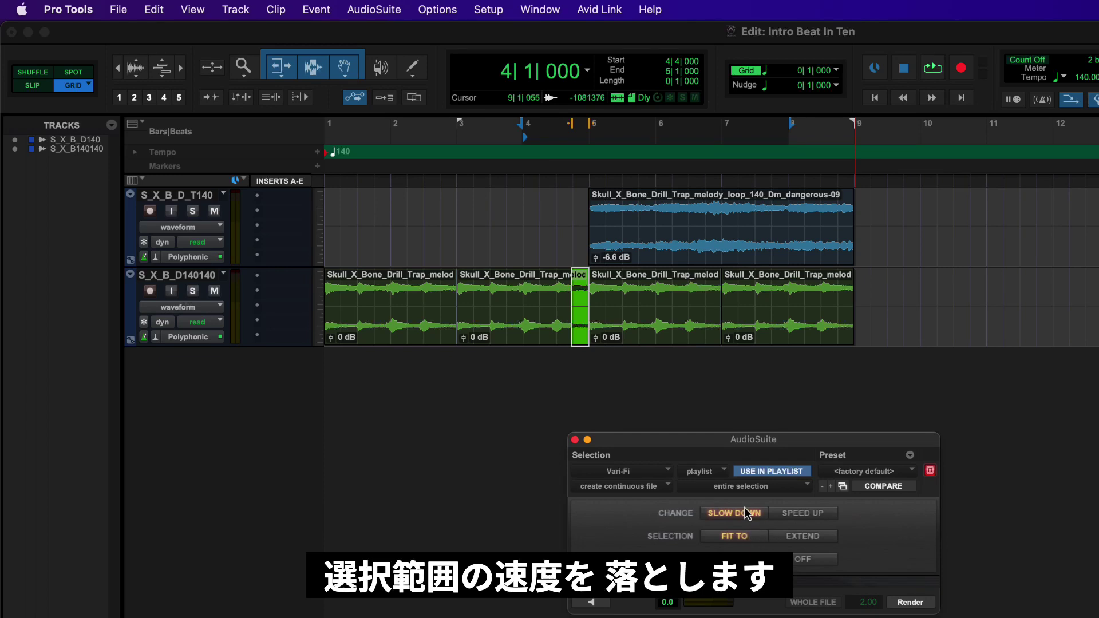
{"action": "left_click", "coordinate": [913, 604]}
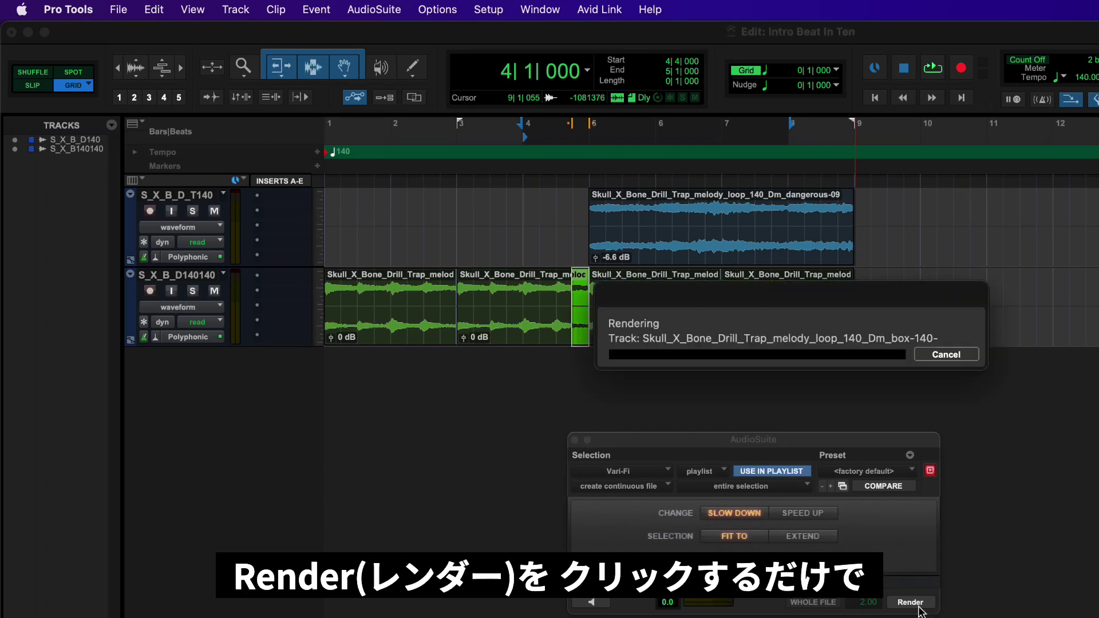
{"action": "left_click", "coordinate": [575, 440]}
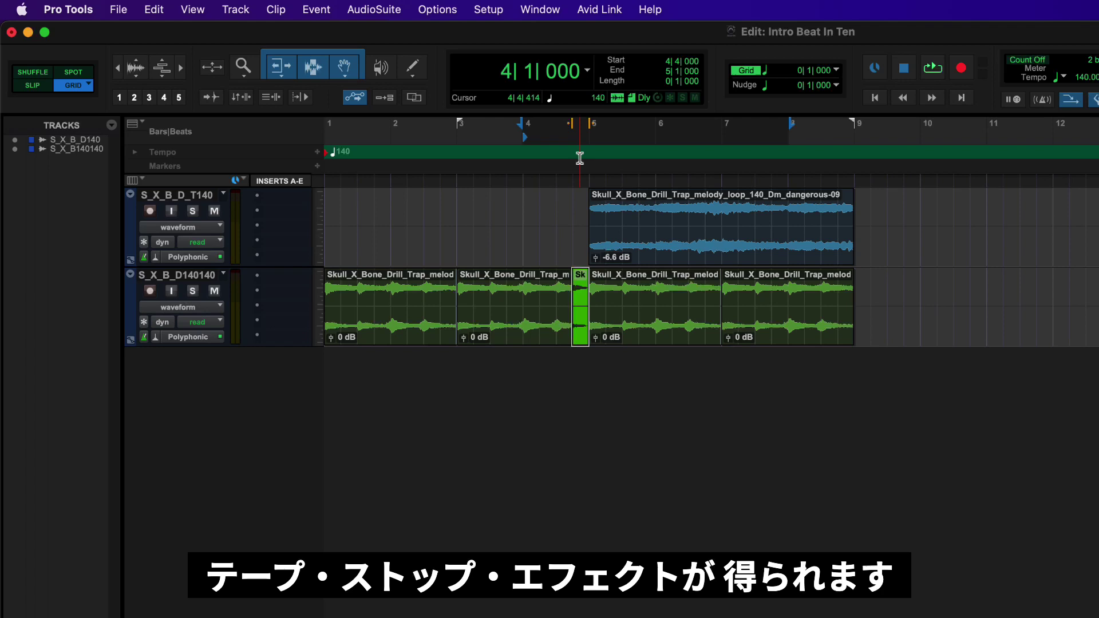
{"action": "key", "text": "space"}
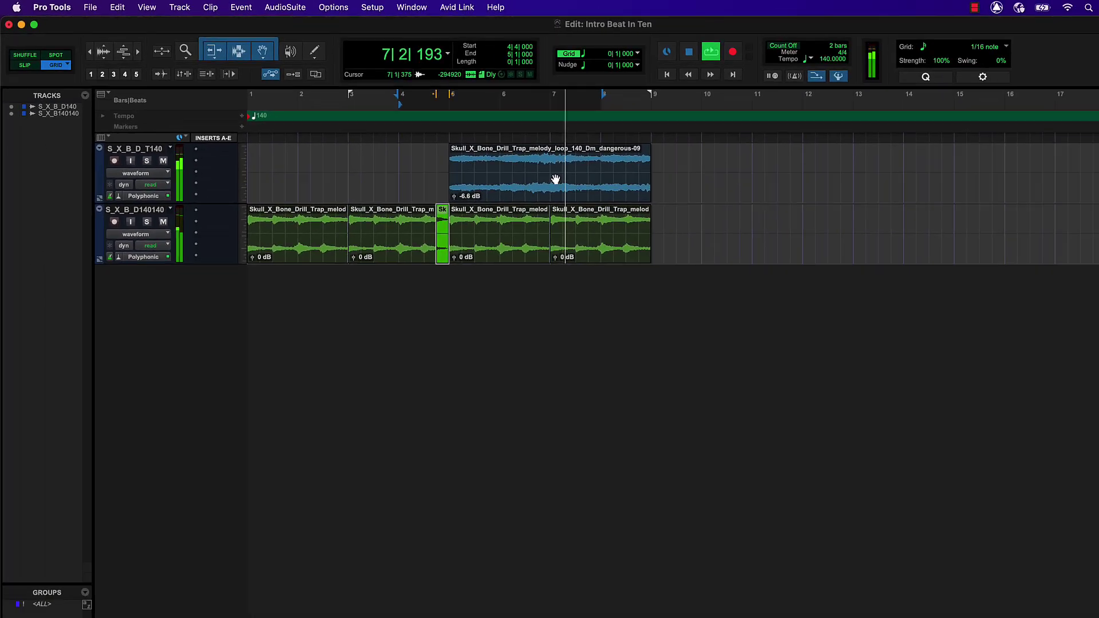
Duplicate the bars 5–9 section of both melody tracks into bars 9–13
{"action": "key", "text": "space"}
{"action": "left_click", "coordinate": [493, 199]}
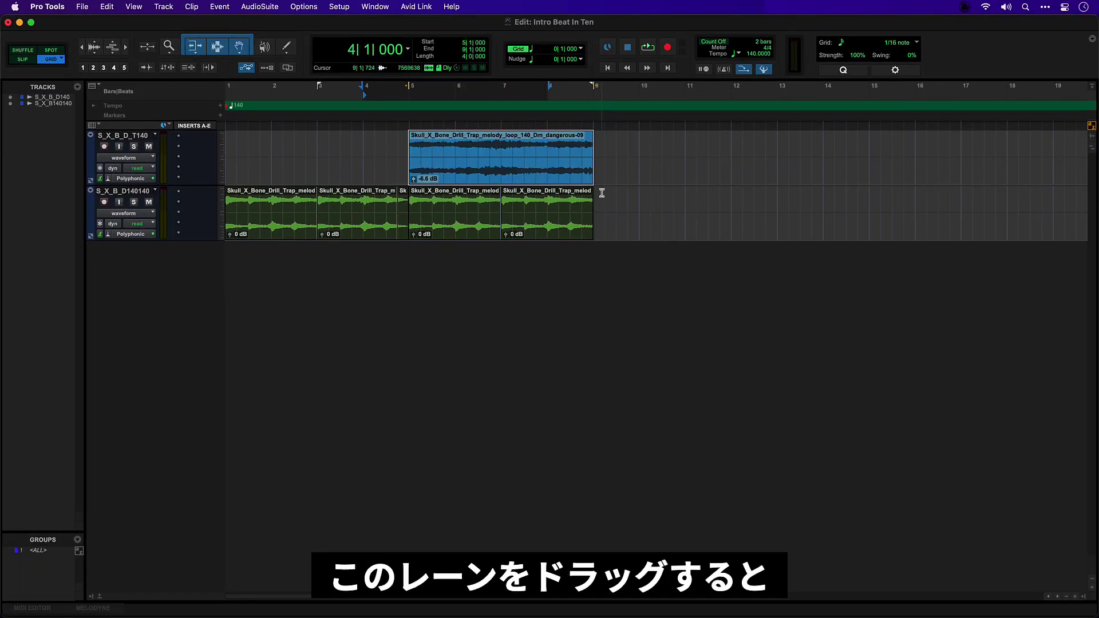
{"action": "left_click_drag", "start_coordinate": [410, 124], "coordinate": [589, 127]}
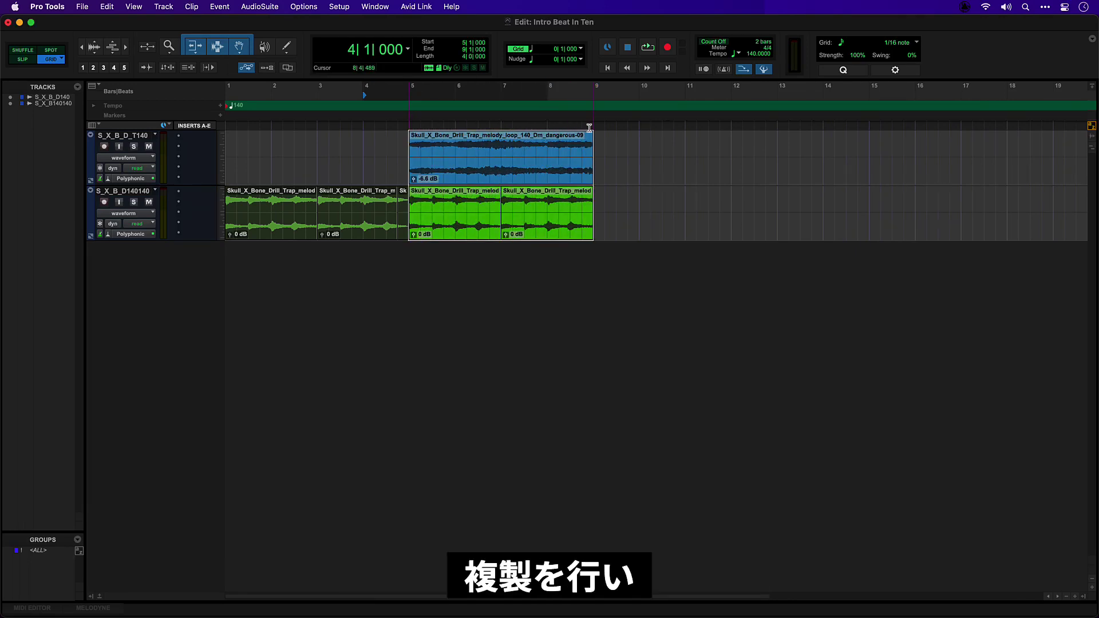
{"action": "key", "text": "super+d"}
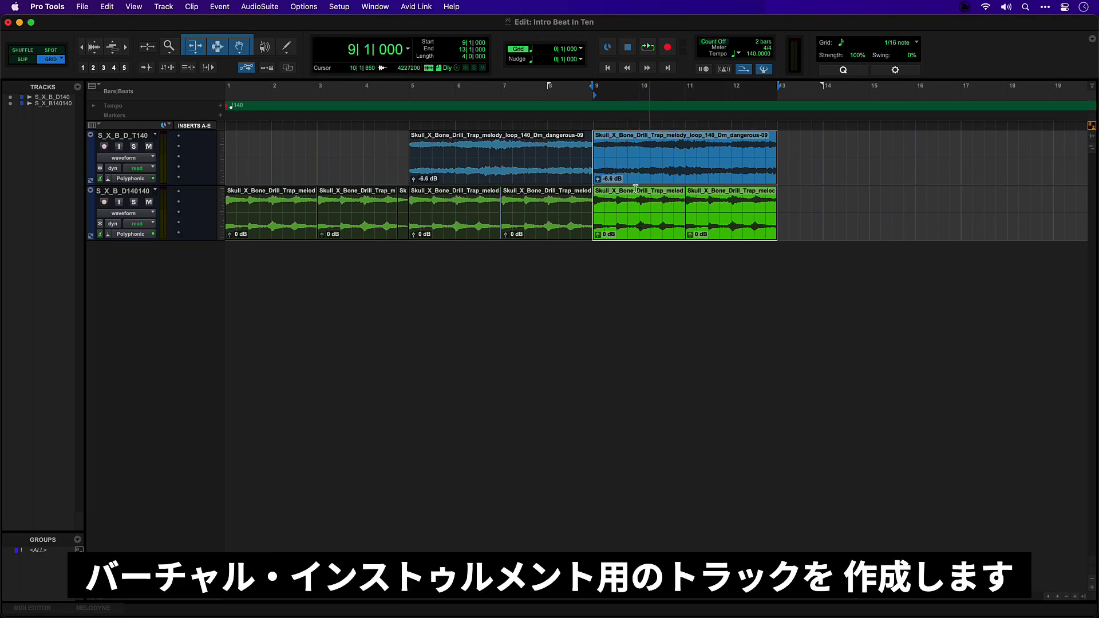
Create one stereo instrument track named 'Drums' from the New Tracks dialog
{"action": "left_click", "coordinate": [165, 7]}
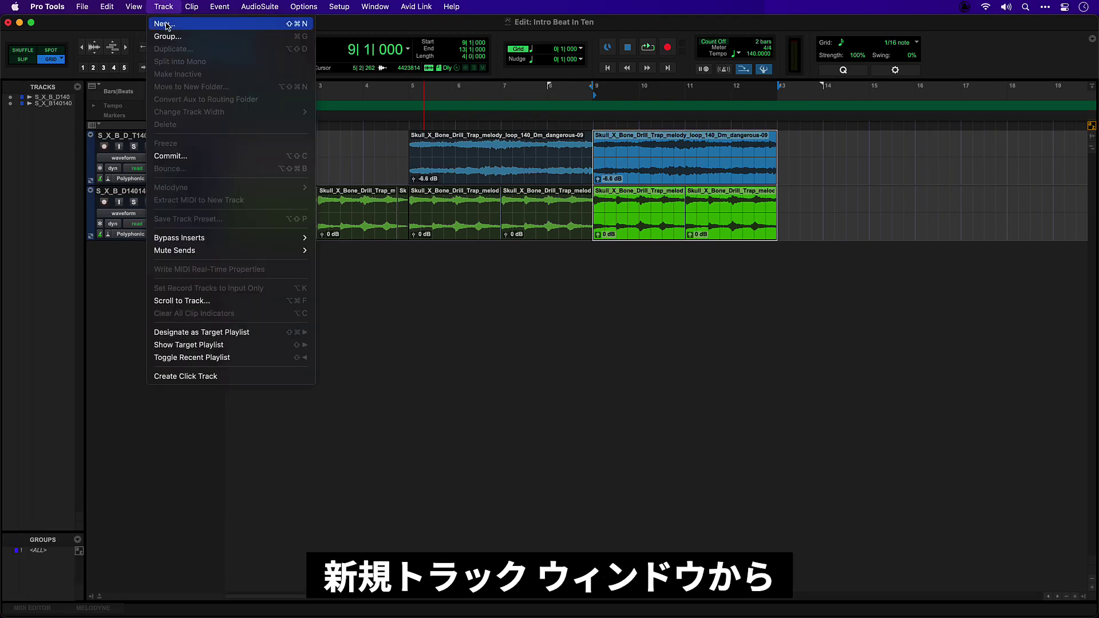
{"action": "left_click", "coordinate": [166, 24]}
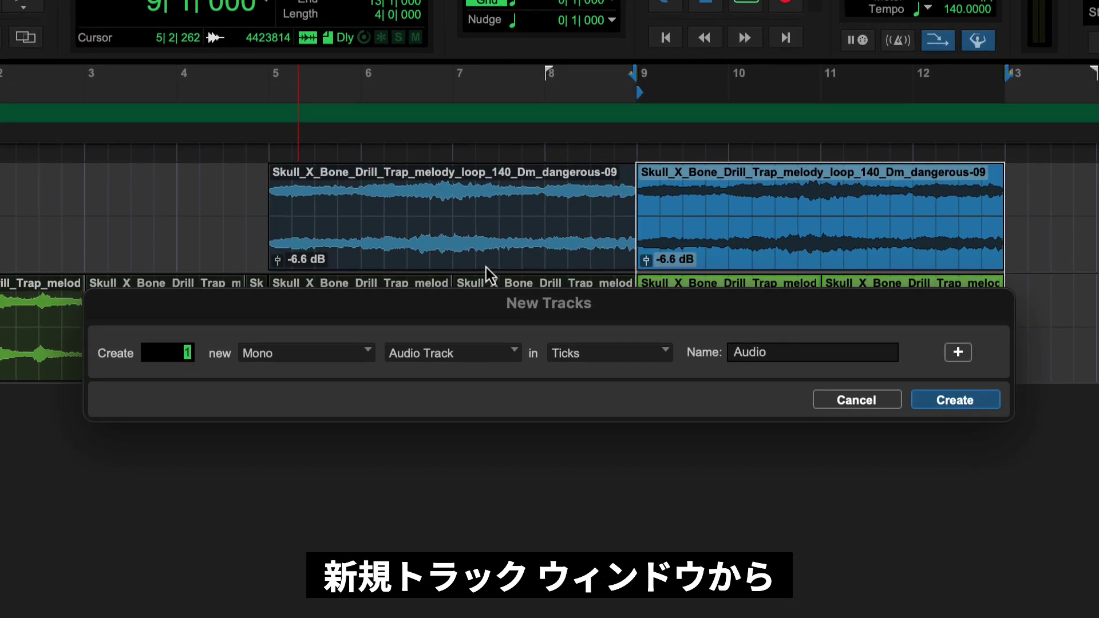
{"action": "left_click", "coordinate": [294, 352]}
{"action": "left_click", "coordinate": [305, 381]}
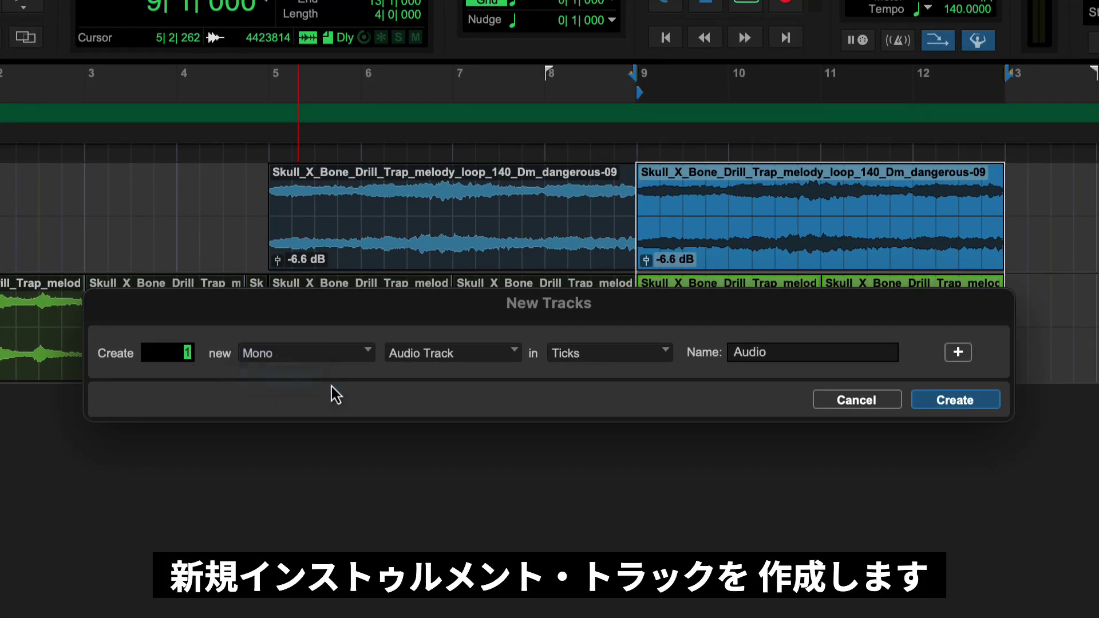
{"action": "left_click", "coordinate": [459, 355]}
{"action": "left_click", "coordinate": [462, 433]}
{"action": "left_click_drag", "start_coordinate": [771, 352], "coordinate": [726, 355]}
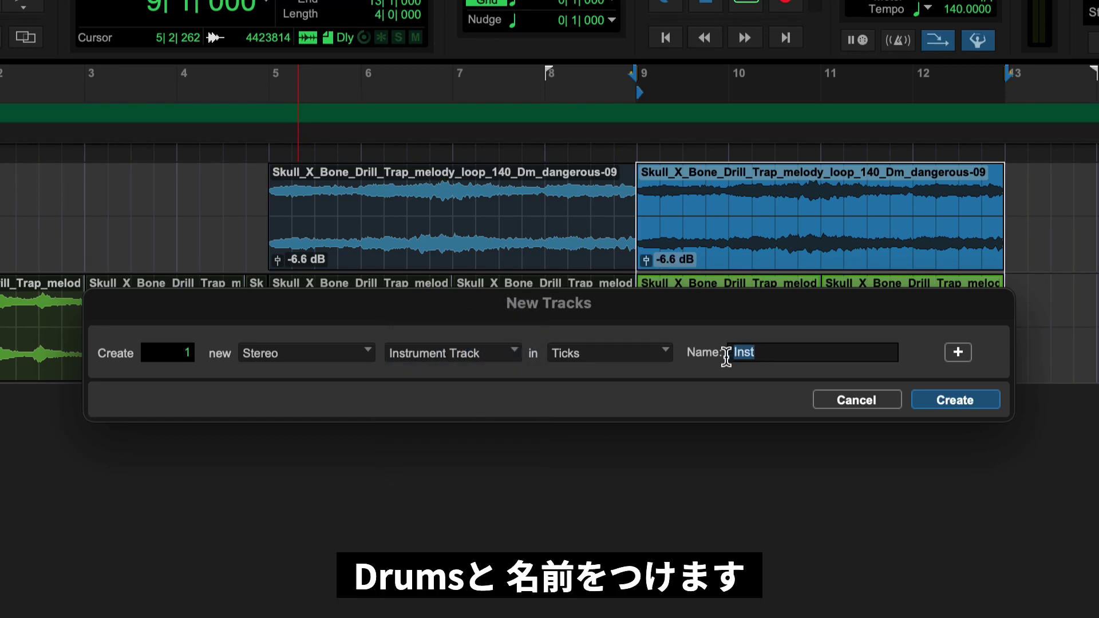
{"action": "type", "text": "Drums"}
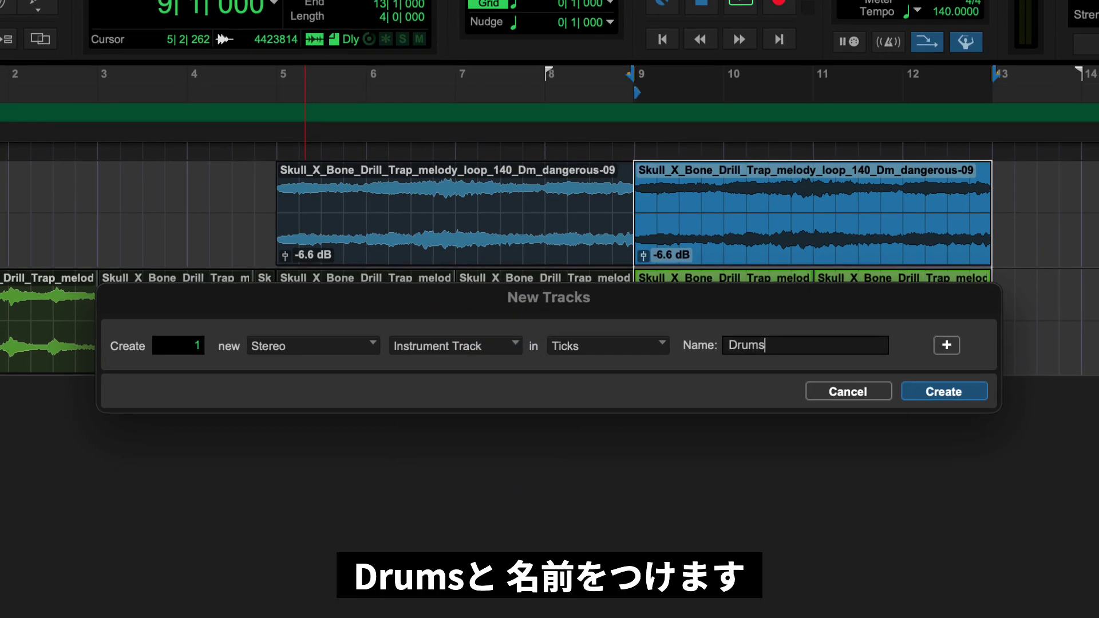
{"action": "key", "text": "Return"}
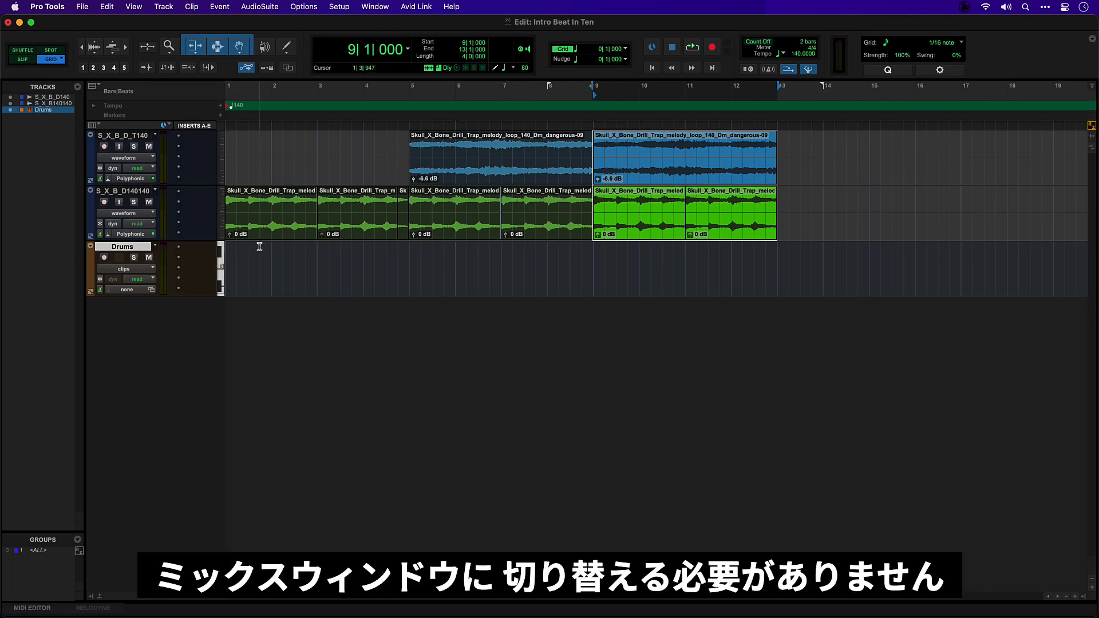
Insert the Xpand!2 (stereo) instrument plug-in on the Drums track's first insert slot
{"action": "key", "text": "super+equal"}
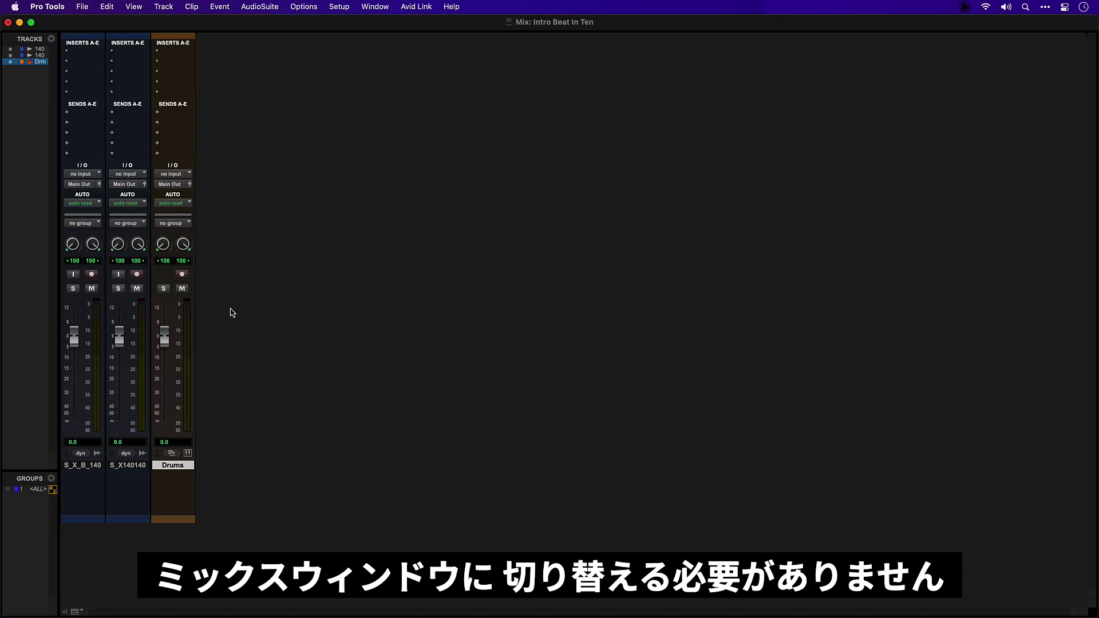
{"action": "key", "text": "super+equal"}
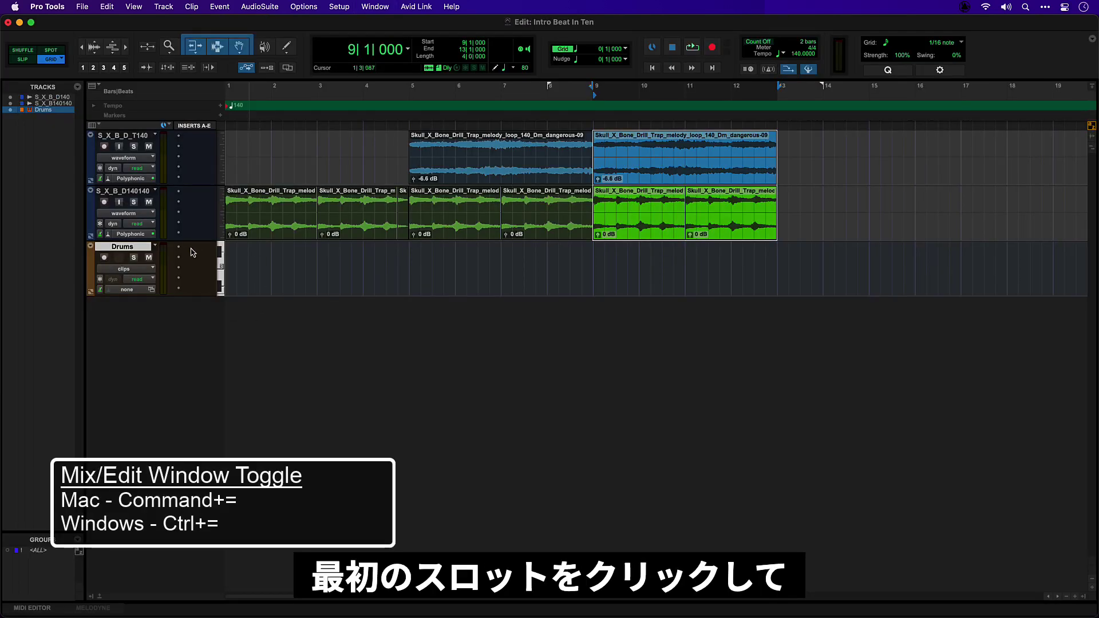
{"action": "left_click", "coordinate": [178, 247]}
{"action": "mouse_move", "coordinate": [229, 249]}
{"action": "mouse_move", "coordinate": [291, 253]}
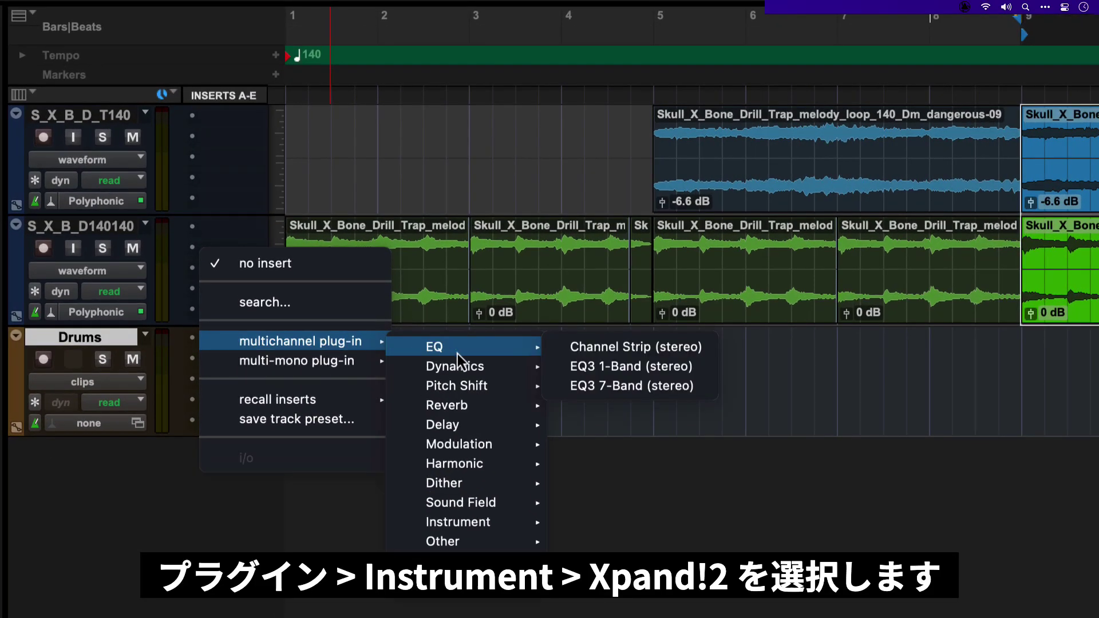
{"action": "mouse_move", "coordinate": [479, 522]}
{"action": "left_click", "coordinate": [642, 526]}
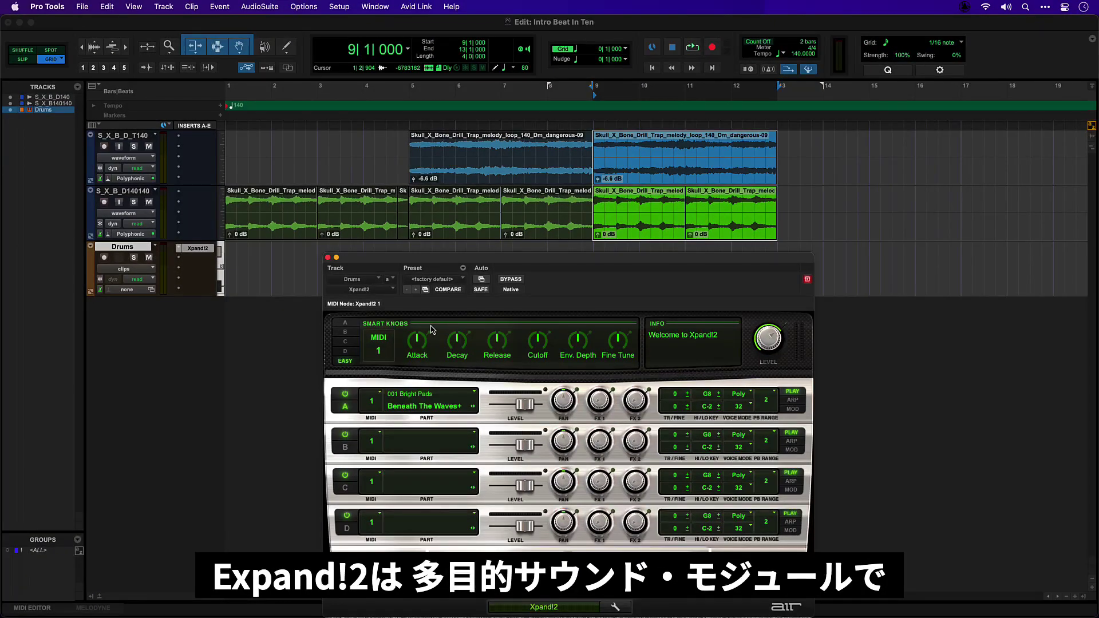
{"action": "left_click", "coordinate": [424, 279]}
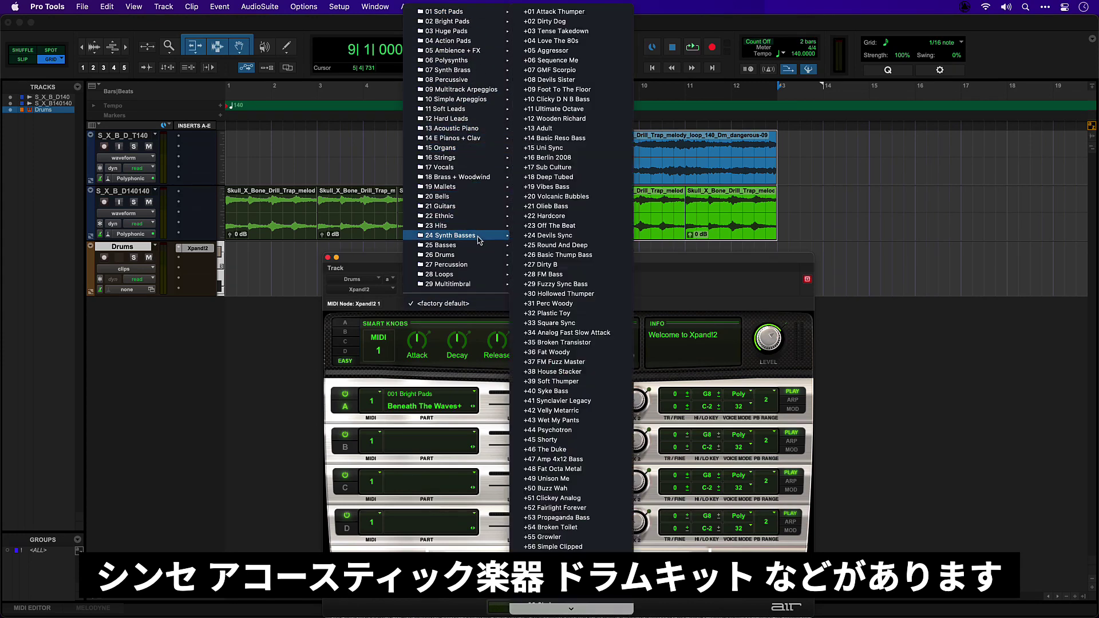
Load the 26 Drums > 29 Gated Hip Hop preset in Xpand!2 and arm the Drums track
{"action": "mouse_move", "coordinate": [482, 255]}
{"action": "scroll", "coordinate": [572, 487], "scroll_direction": "down", "scroll_amount": 5}
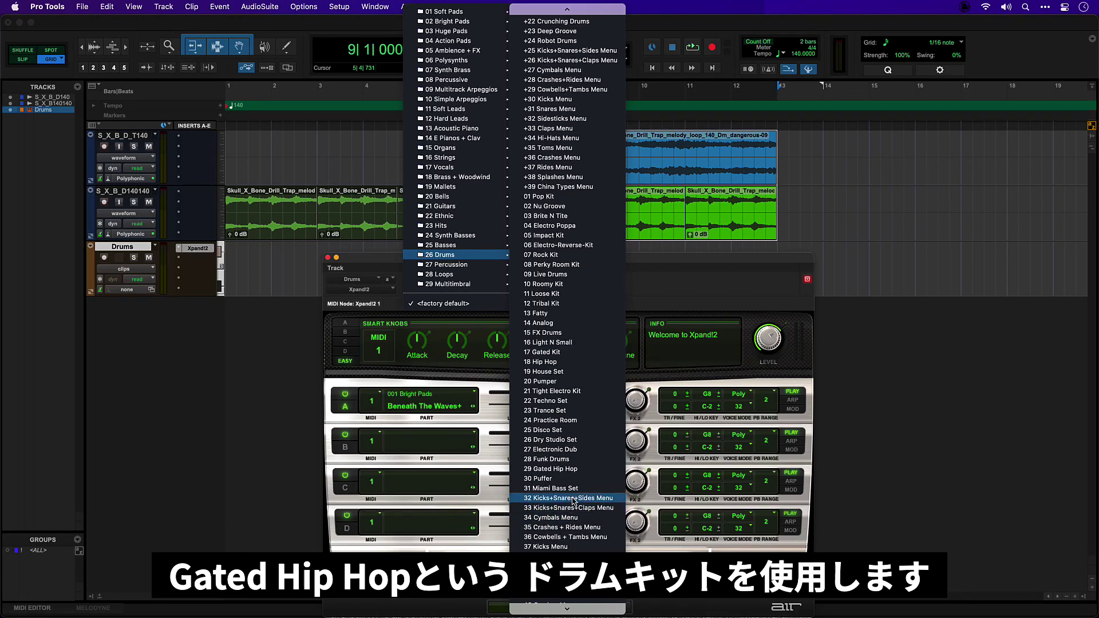
{"action": "left_click", "coordinate": [578, 469]}
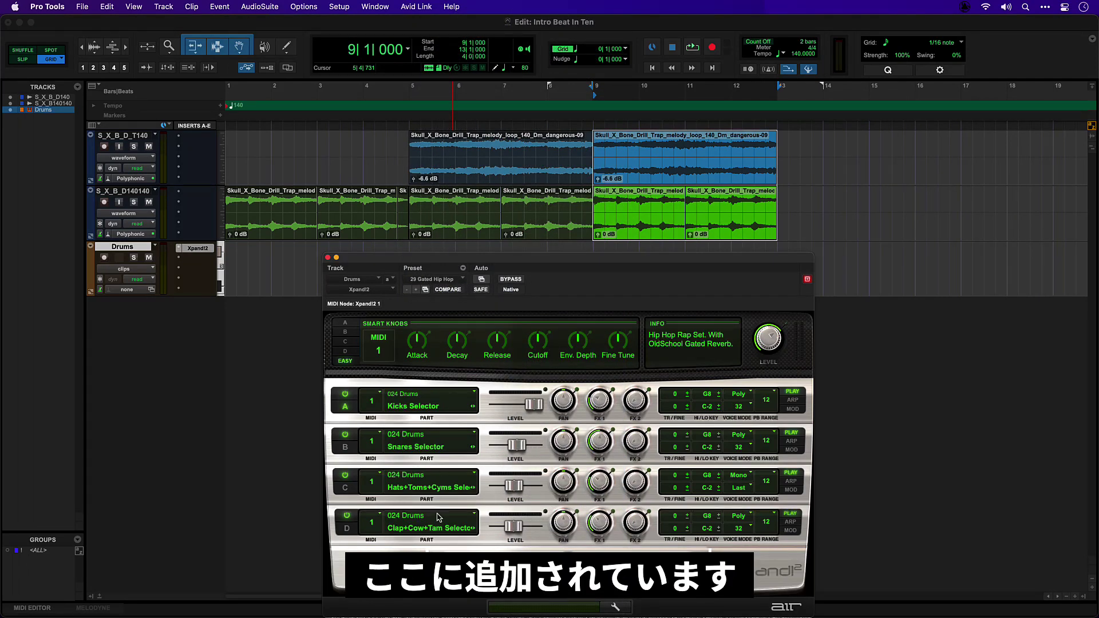
{"action": "left_click", "coordinate": [104, 258]}
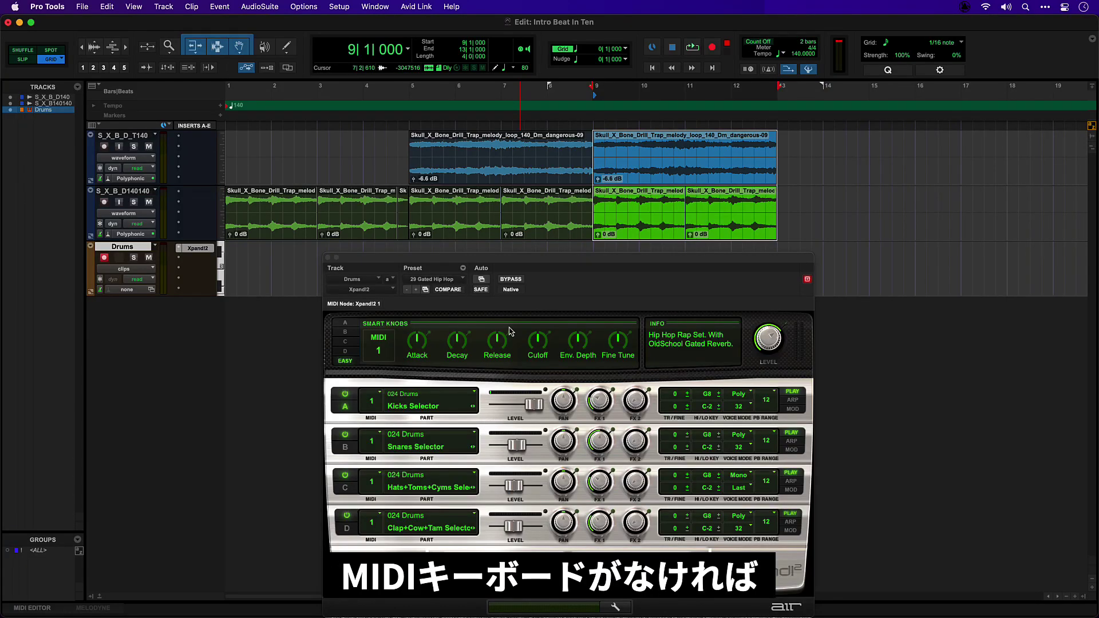
Show the on-screen MIDI Keyboard at octave C2 and trigger drum sounds with A and D
{"action": "left_click", "coordinate": [393, 11]}
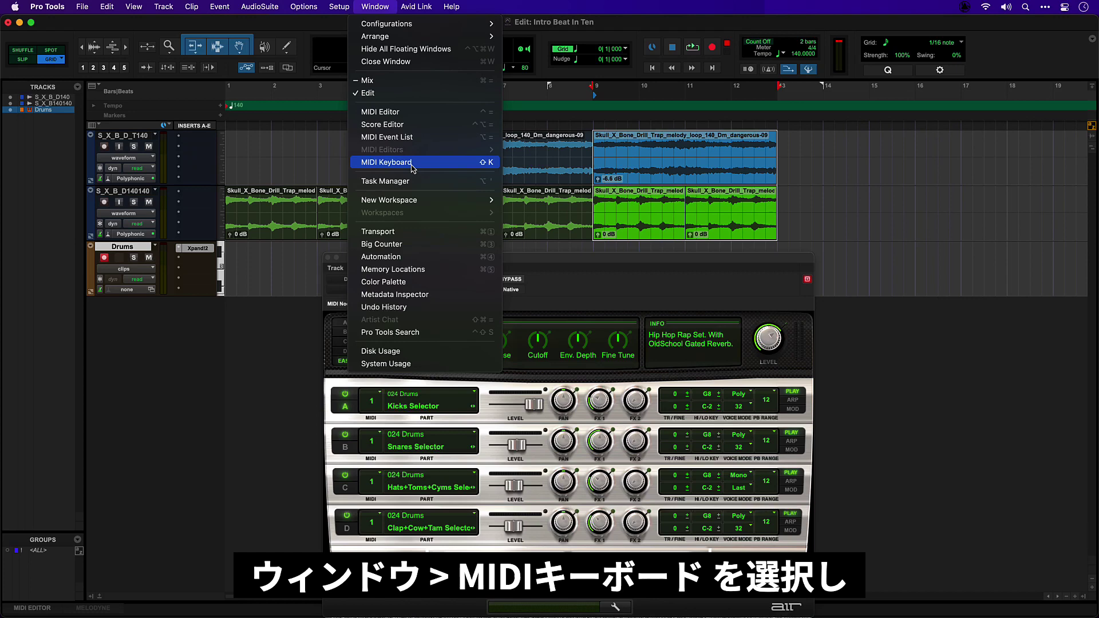
{"action": "left_click", "coordinate": [417, 166]}
{"action": "left_click", "coordinate": [472, 353]}
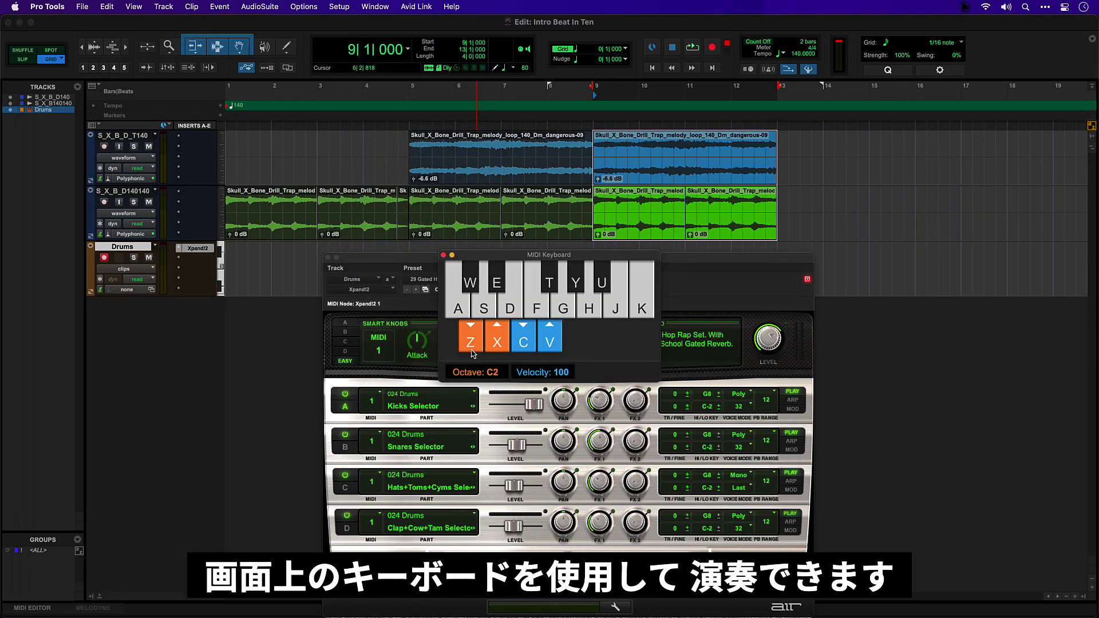
{"action": "key", "text": "a"}
{"action": "key", "text": "a"}
{"action": "key", "text": "d"}
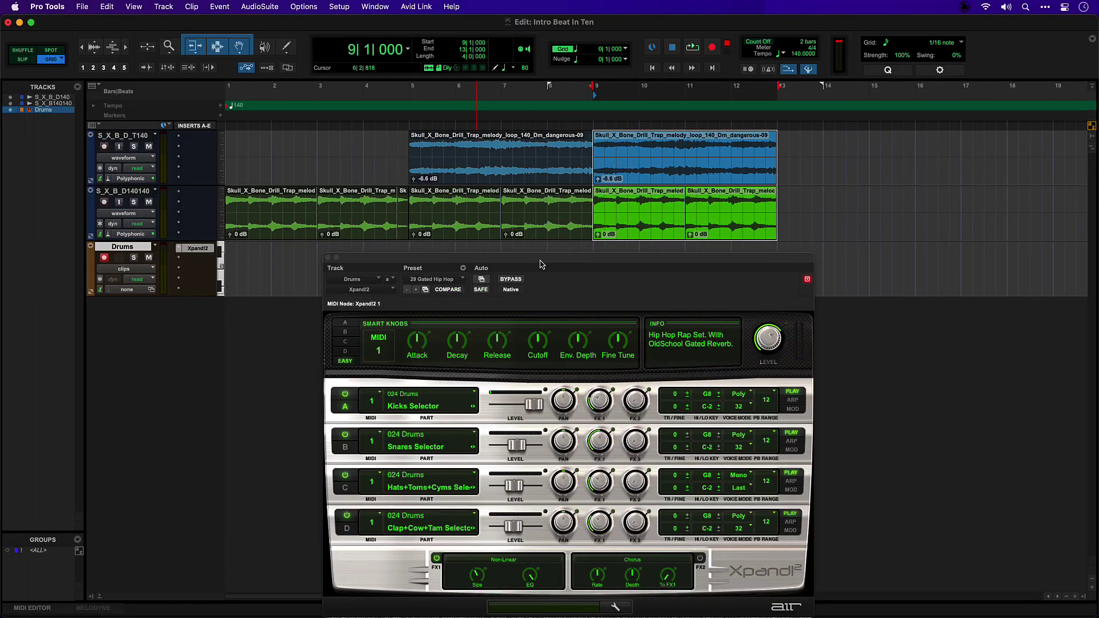
Audition the kick, set its Part A FX1 reverb send to minimum, and lower its tuning
{"action": "key", "text": "a"}
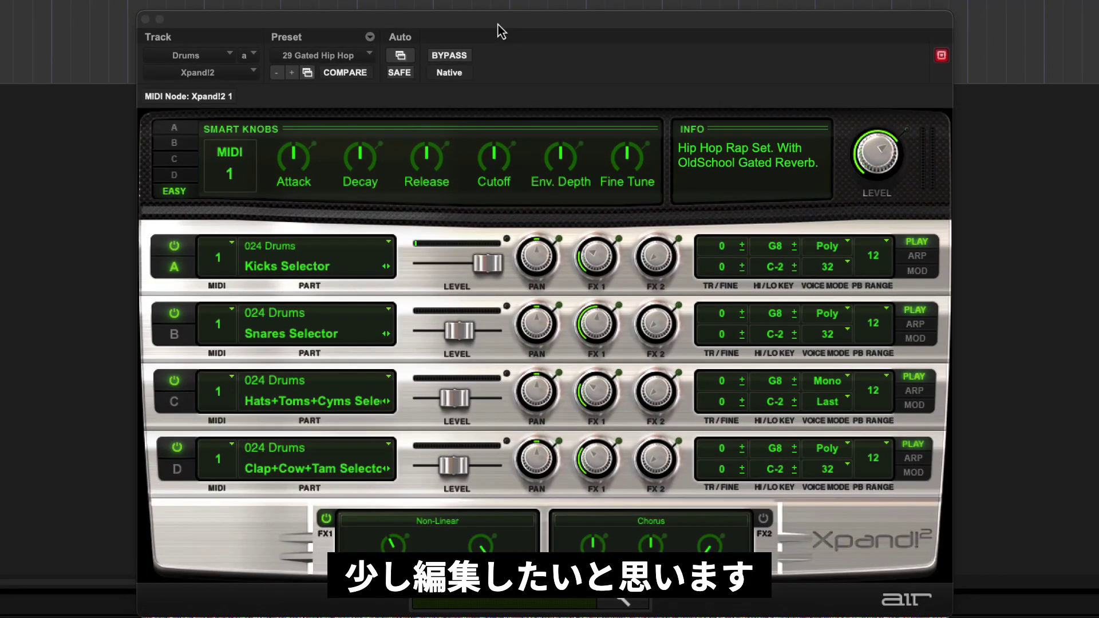
{"action": "key", "text": "a"}
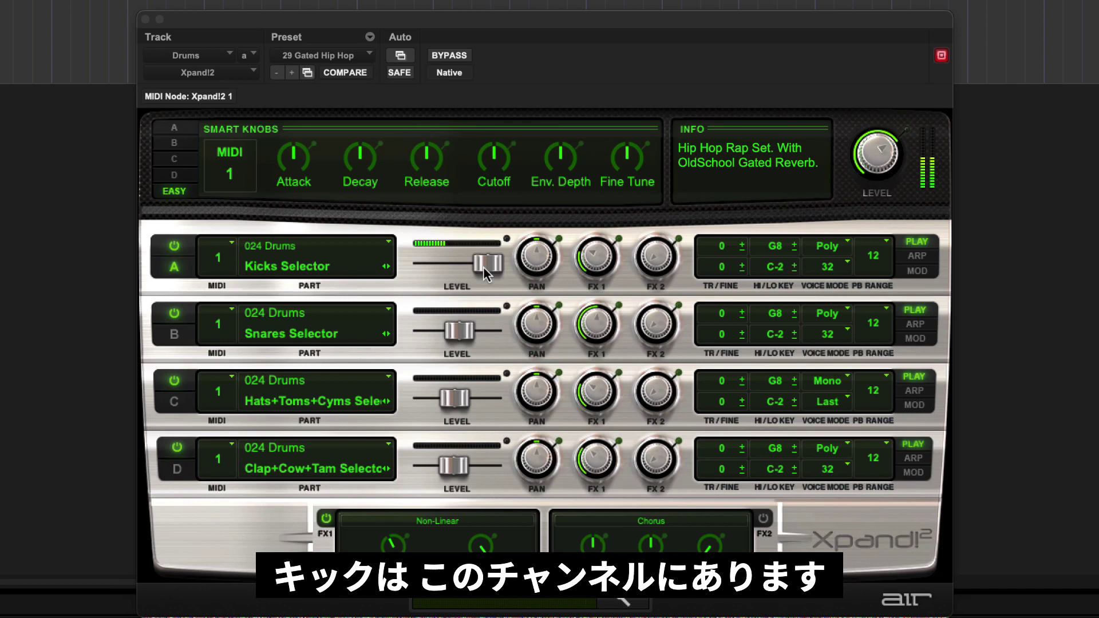
{"action": "left_click", "coordinate": [174, 267]}
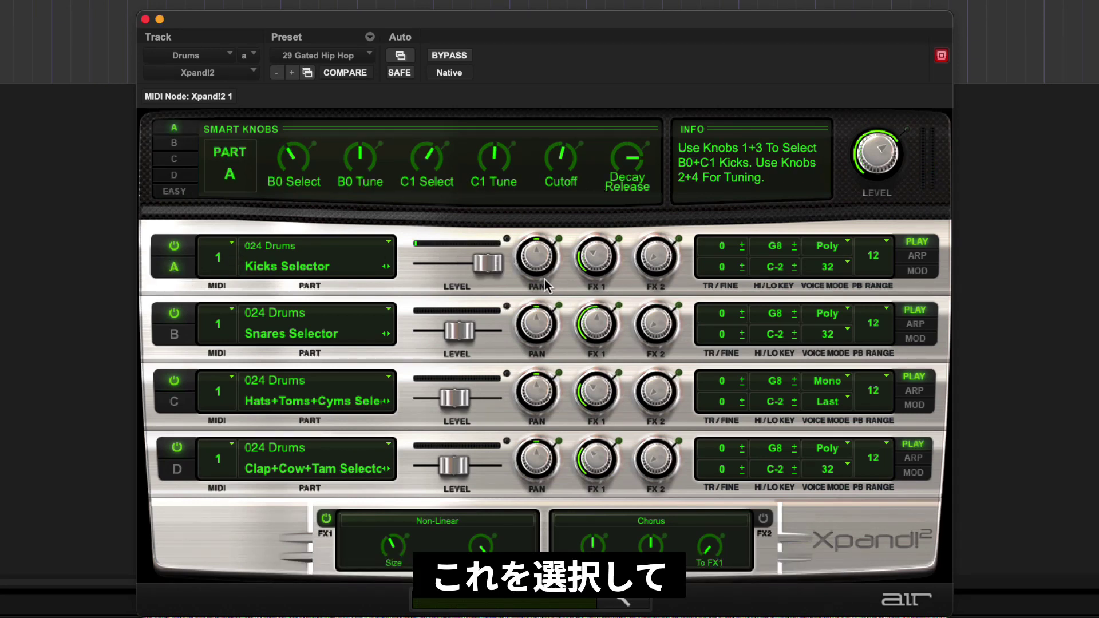
{"action": "left_click_drag", "start_coordinate": [601, 268], "coordinate": [600, 310]}
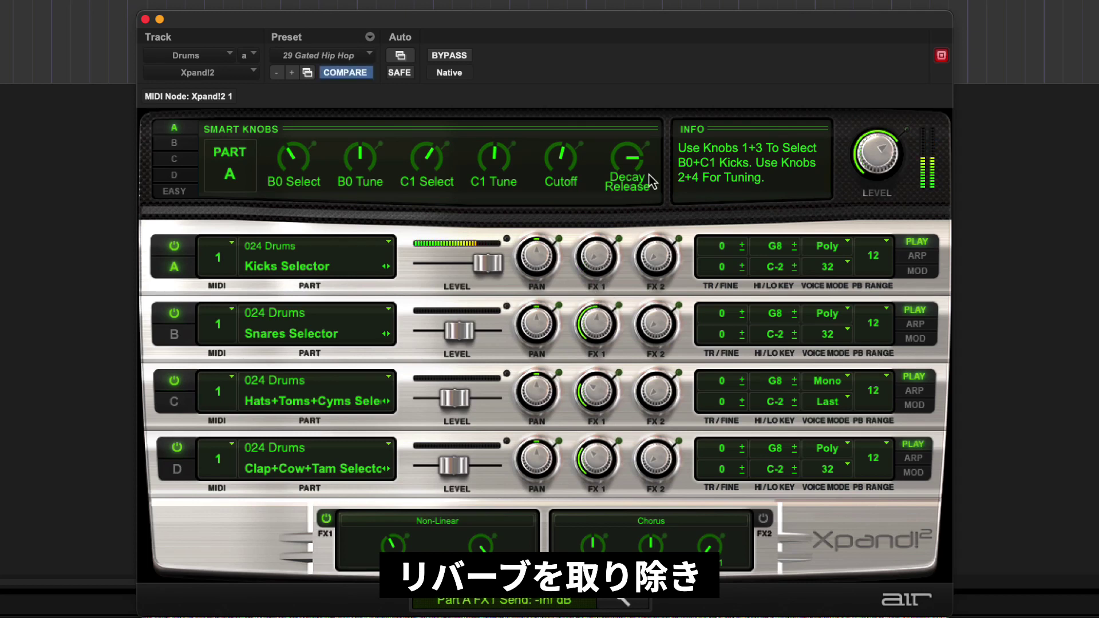
{"action": "left_click_drag", "start_coordinate": [503, 179], "coordinate": [498, 228]}
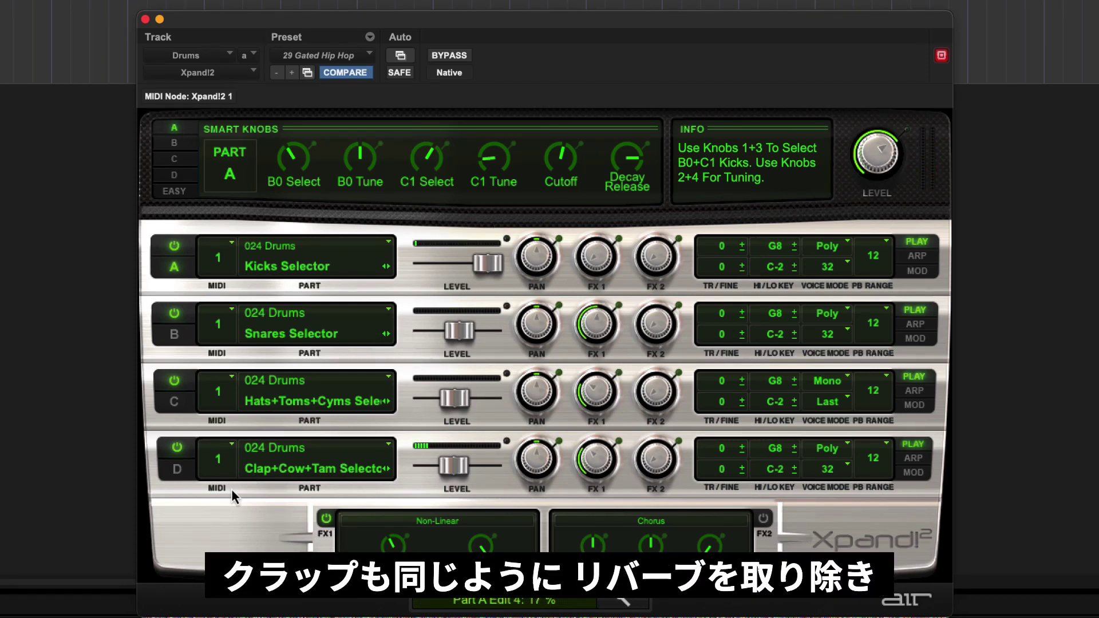
Set the clap's Part D FX1 reverb send to minimum and raise its tuning
{"action": "left_click", "coordinate": [182, 474]}
{"action": "left_click_drag", "start_coordinate": [595, 461], "coordinate": [595, 514]}
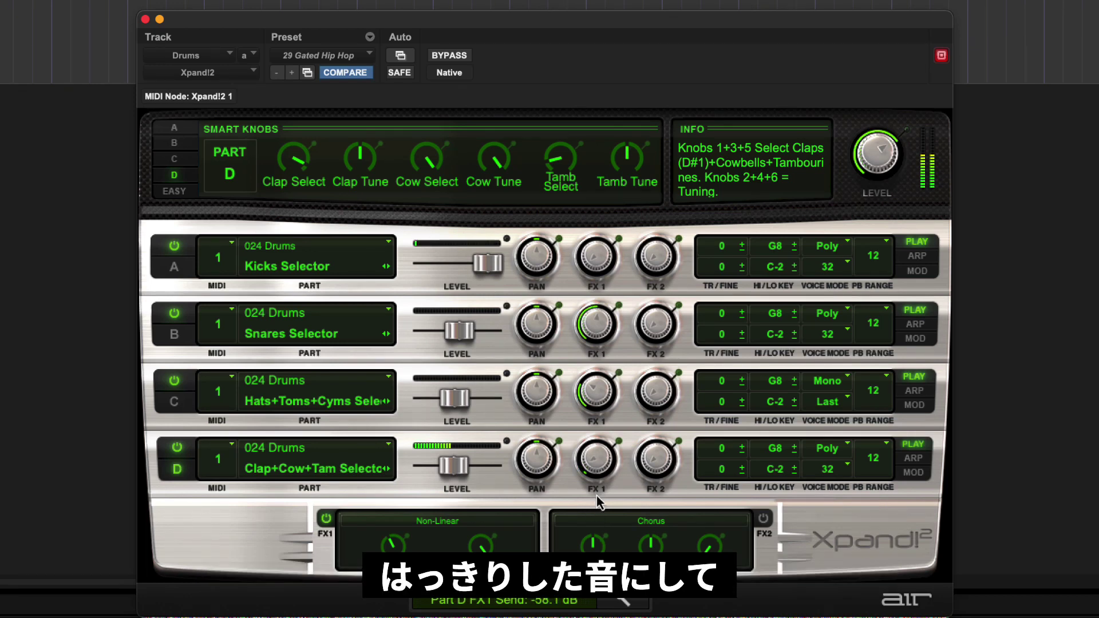
{"action": "left_click_drag", "start_coordinate": [354, 165], "coordinate": [365, 124]}
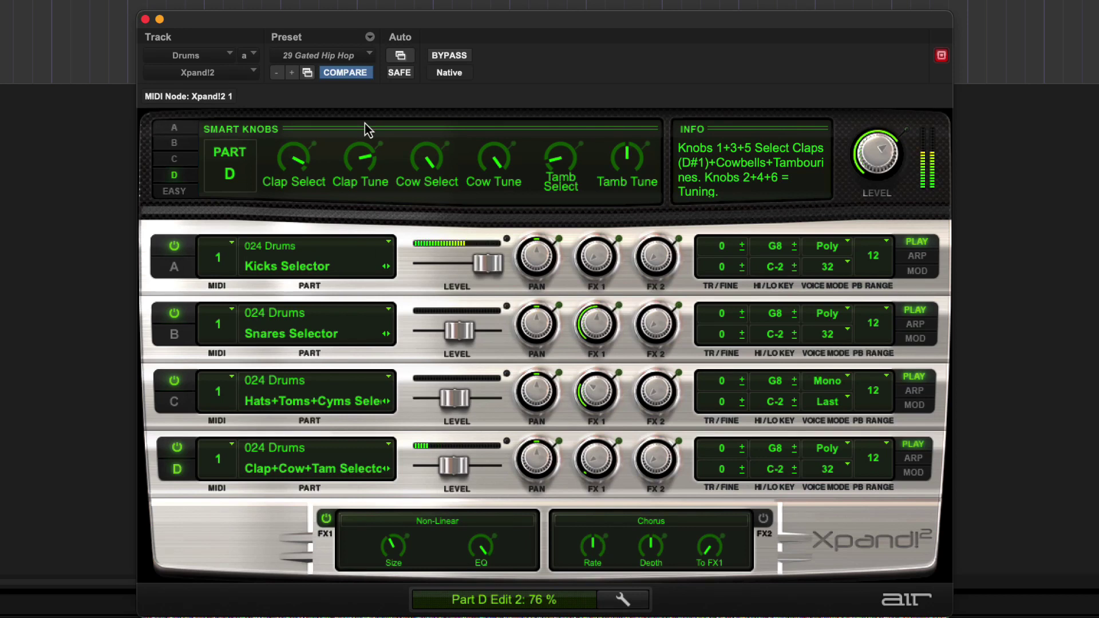
Remove the hats' Part C reverb, power on FX2 Chorus, and raise its send to +2.7 dB
{"action": "left_click", "coordinate": [177, 404]}
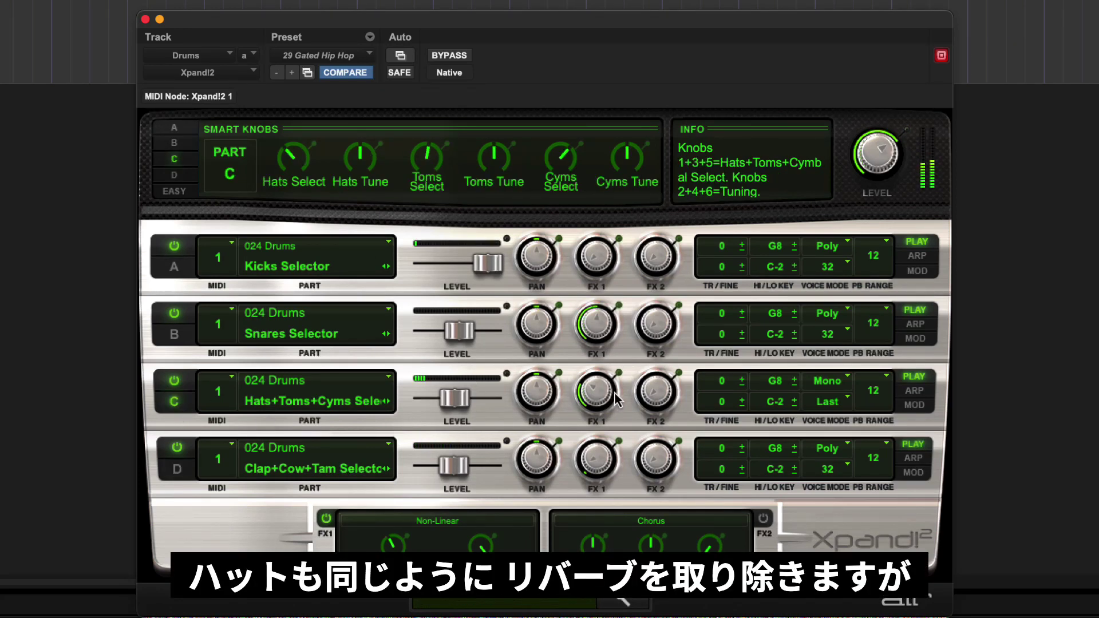
{"action": "left_click_drag", "start_coordinate": [595, 395], "coordinate": [606, 448]}
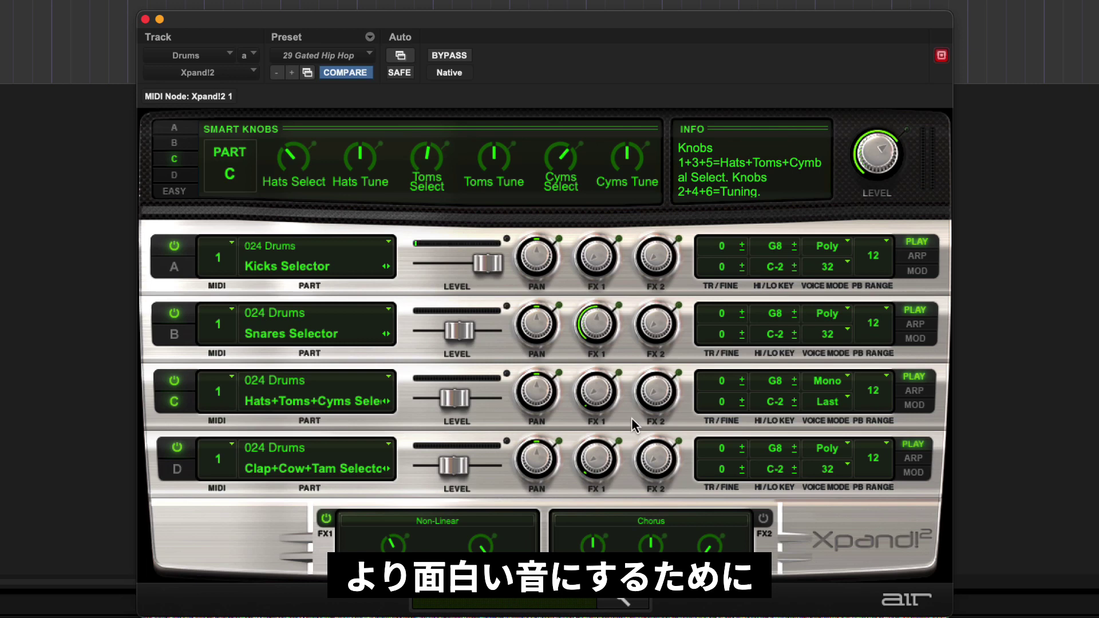
{"action": "left_click", "coordinate": [764, 519]}
{"action": "left_click_drag", "start_coordinate": [681, 401], "coordinate": [668, 243]}
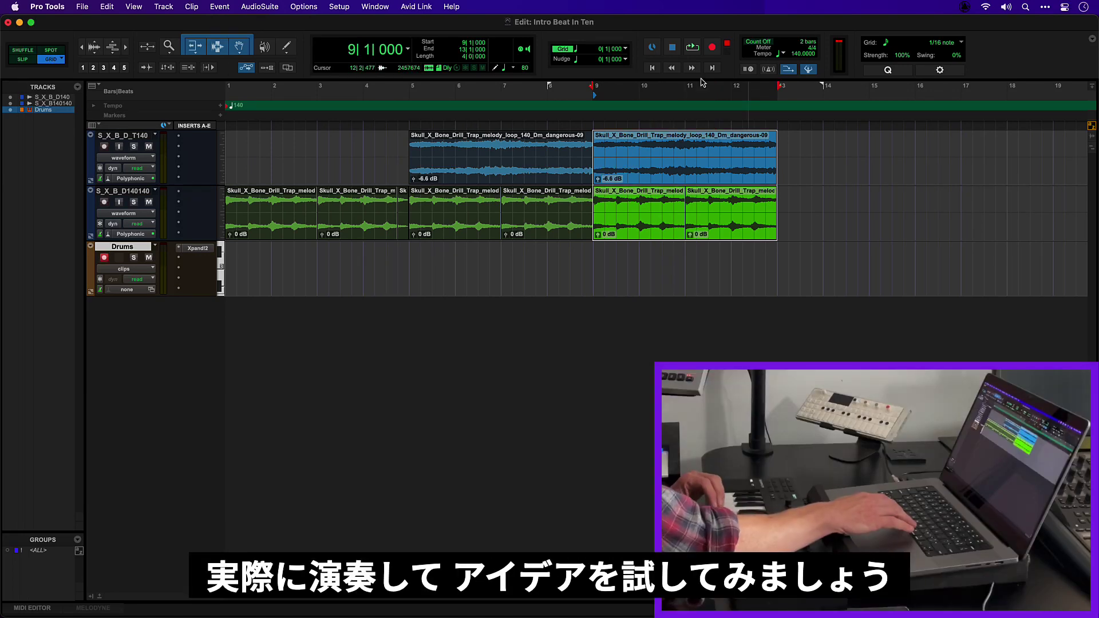
Loop bars 9 to 13 and record drums onto the Drums track with F12
{"action": "key", "text": "space"}
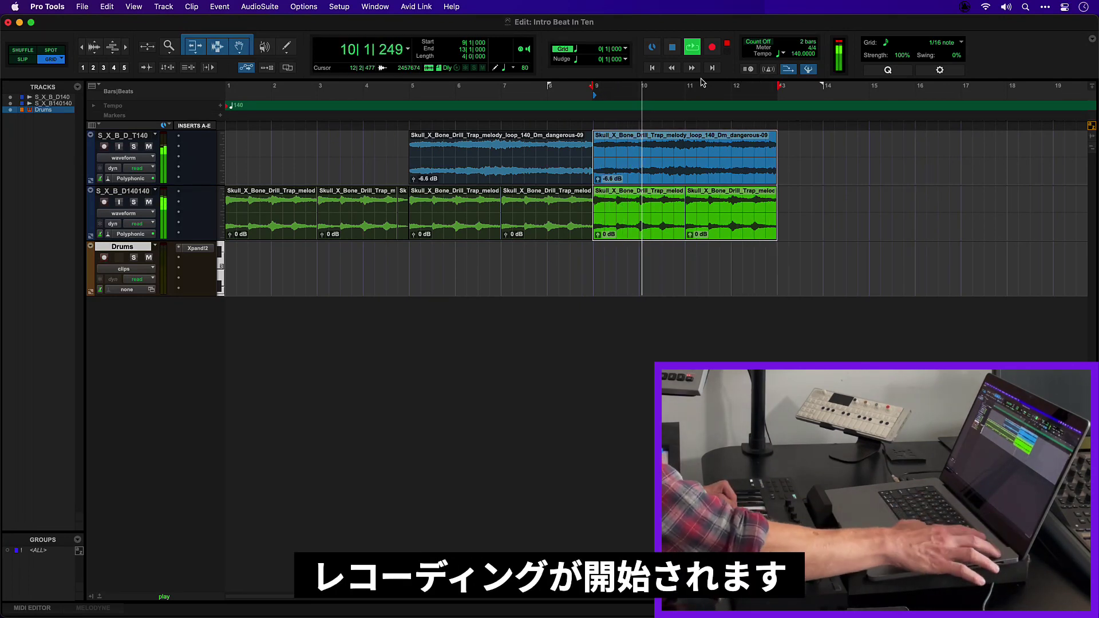
{"action": "key", "text": "F12"}
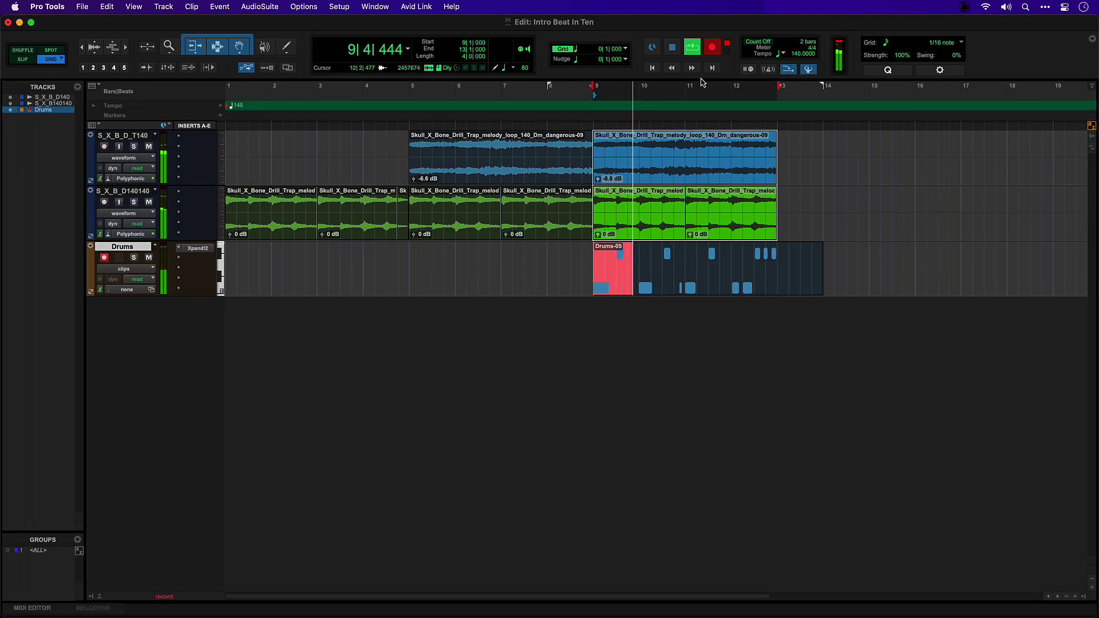
Stop the take, quantize Drums-05 to 1/16 notes, audition it, and open it for editing
{"action": "key", "text": "space"}
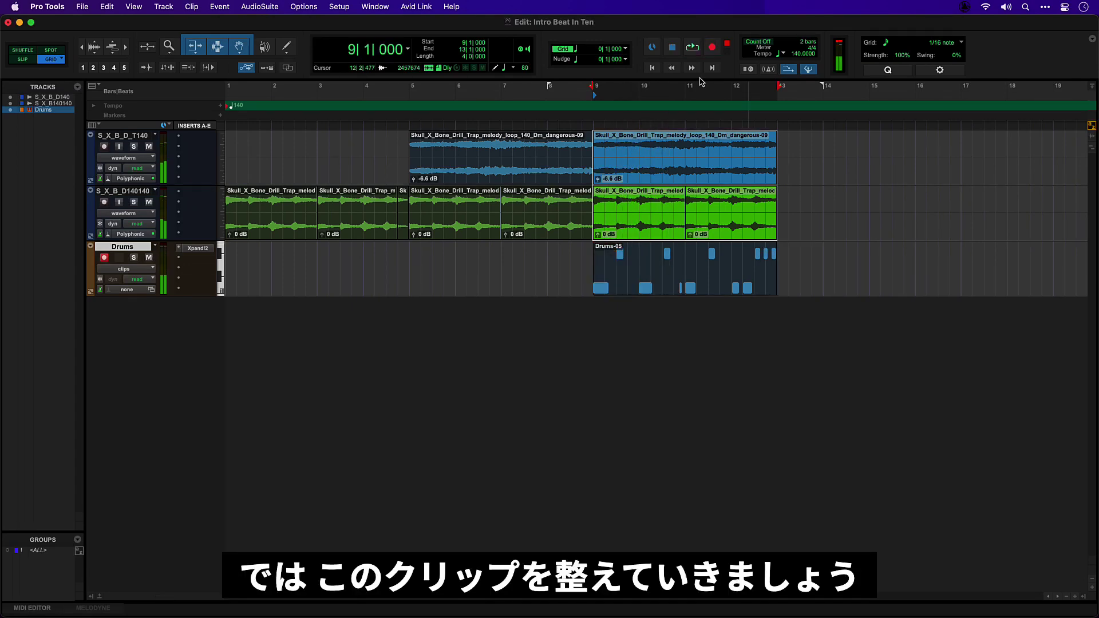
{"action": "left_click", "coordinate": [653, 280]}
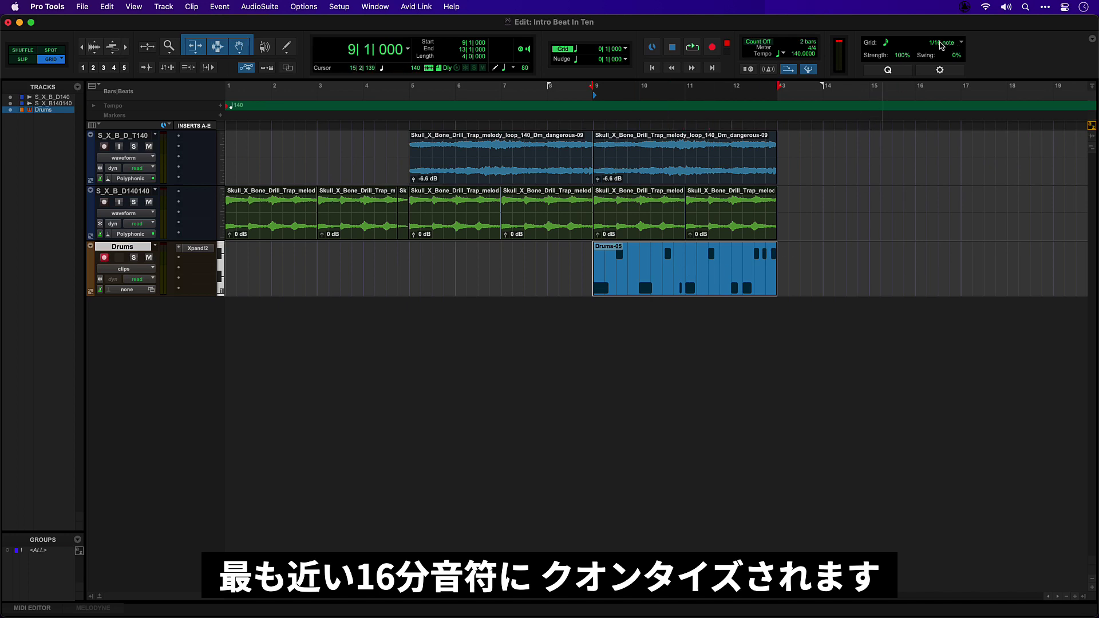
{"action": "key", "text": "space"}
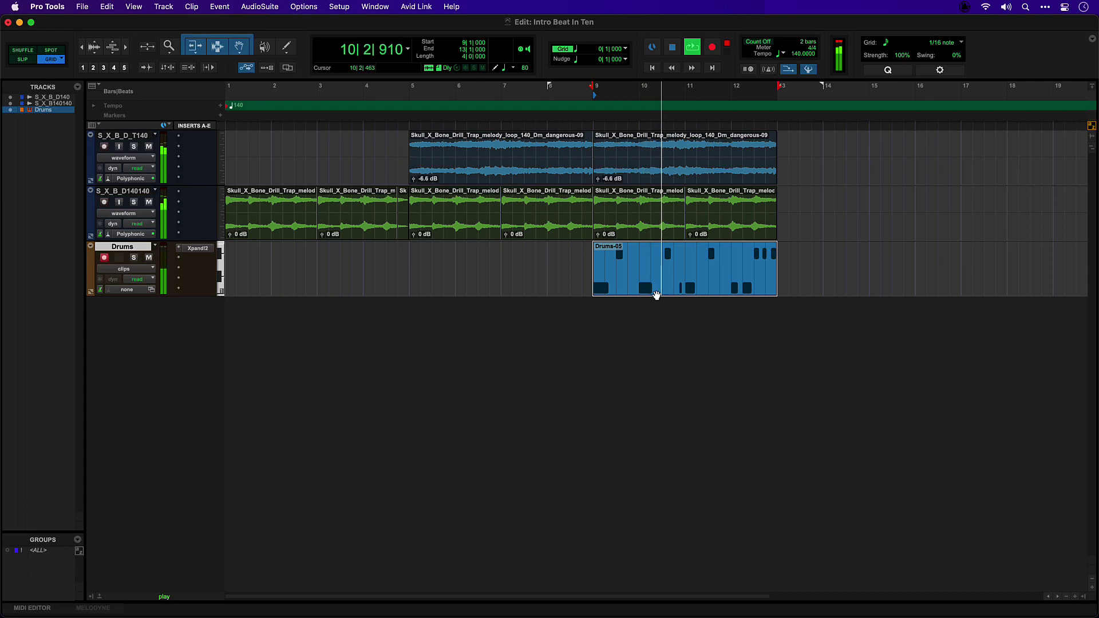
{"action": "key", "text": "space"}
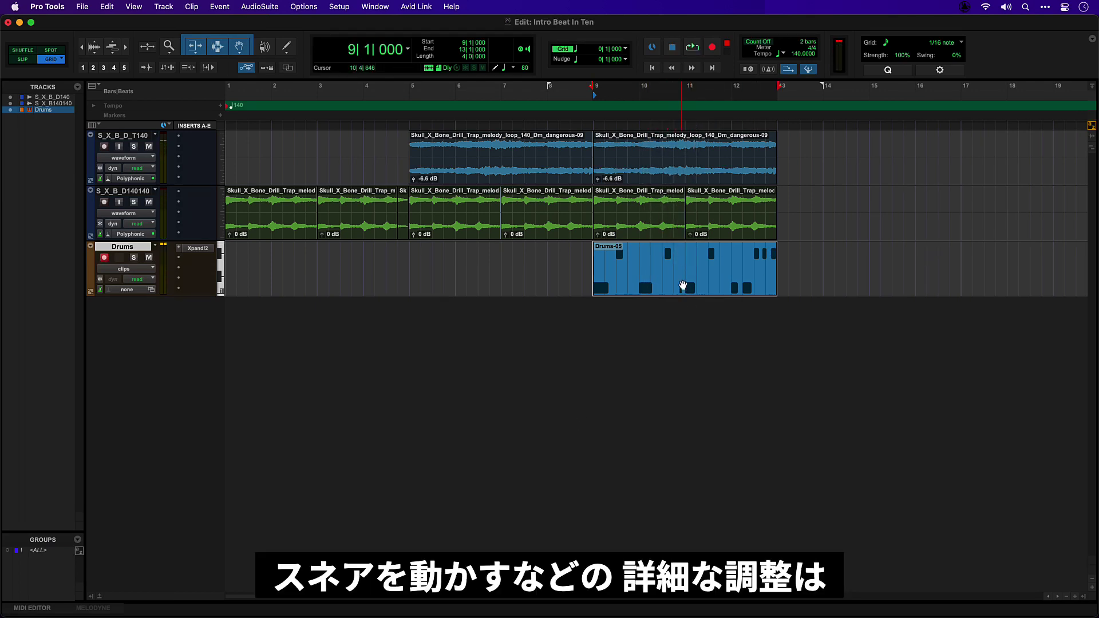
{"action": "double_click", "coordinate": [675, 283]}
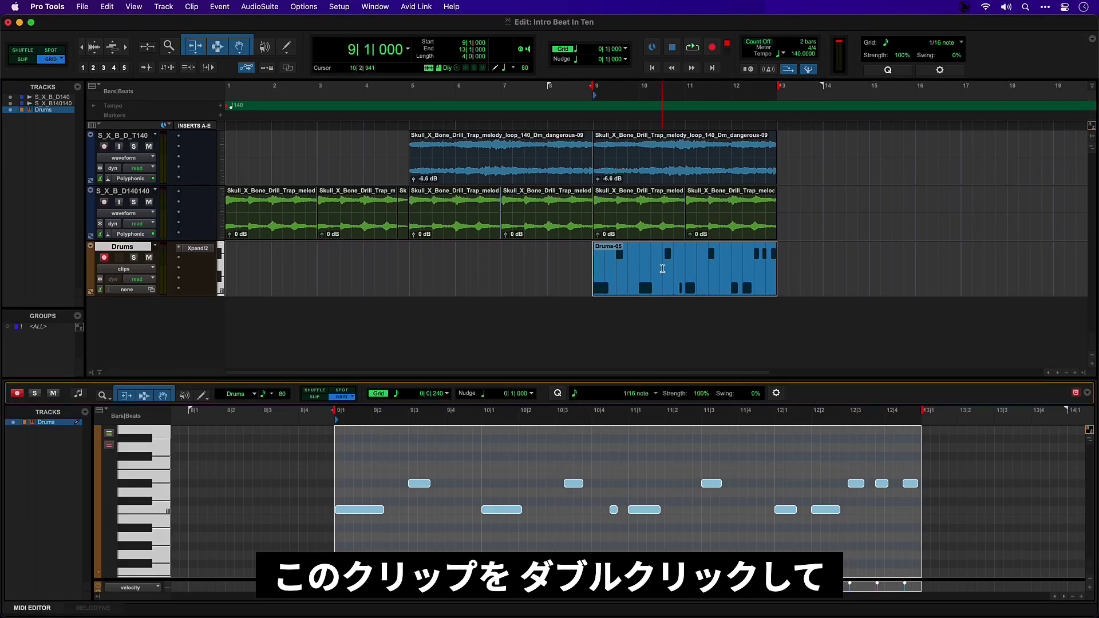
Move the Drums-05 kick note from 10|1 back to 9|4 and audition the pattern
{"action": "left_click", "coordinate": [619, 453]}
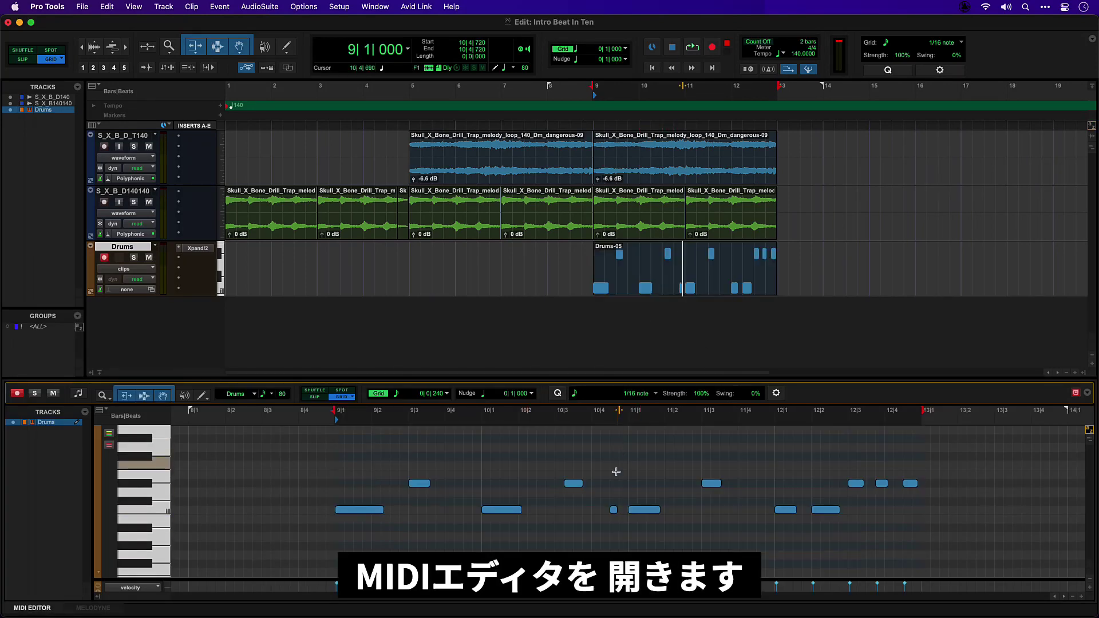
{"action": "left_click", "coordinate": [574, 484]}
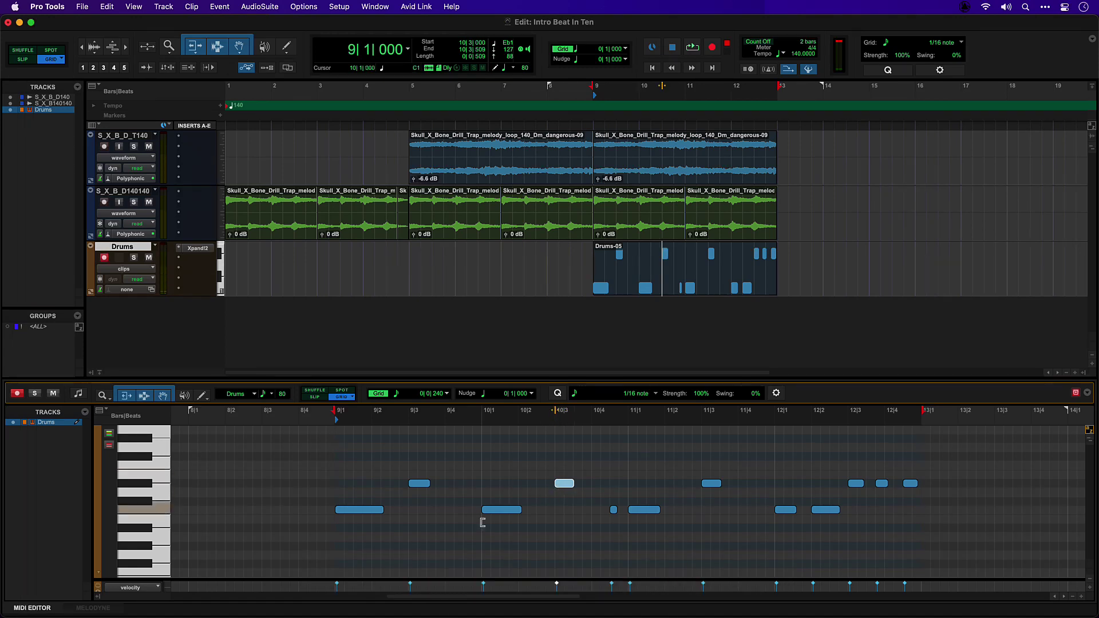
{"action": "key", "text": "space"}
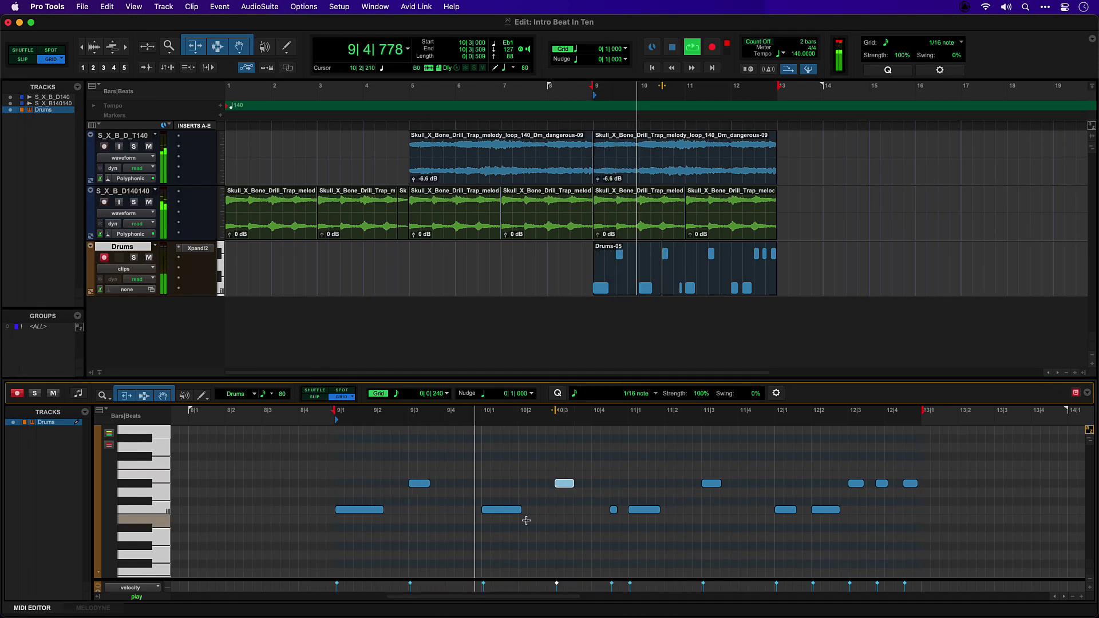
{"action": "key", "text": "space"}
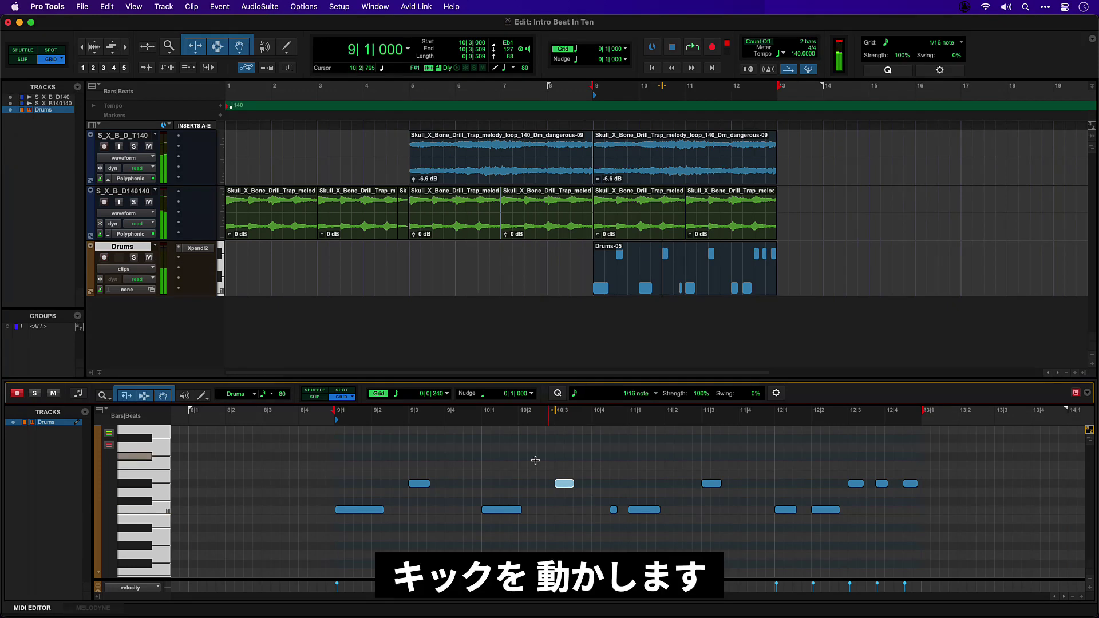
{"action": "left_click", "coordinate": [504, 514]}
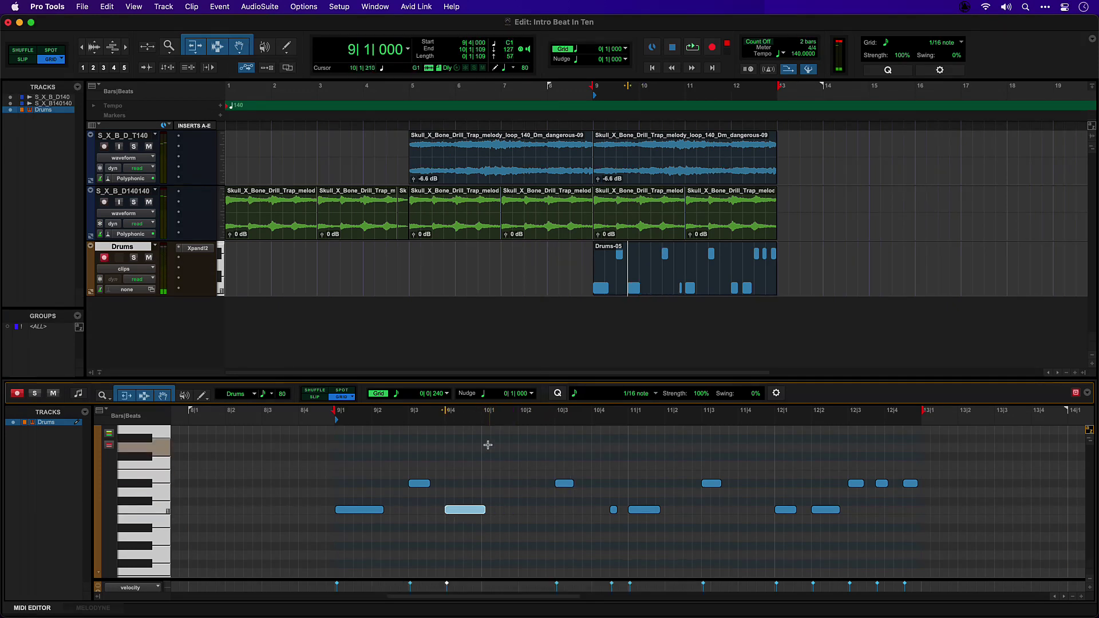
{"action": "key", "text": "space"}
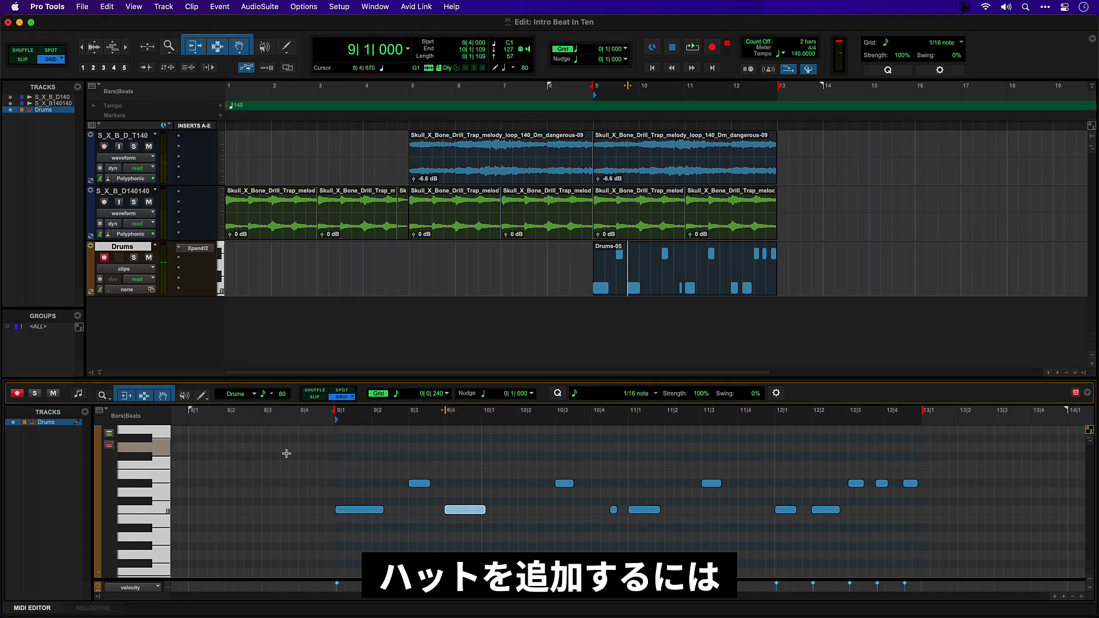
Draw short hi-hat notes from the start of bar 9 through beats 2, 3 and 4
{"action": "left_click", "coordinate": [144, 457]}
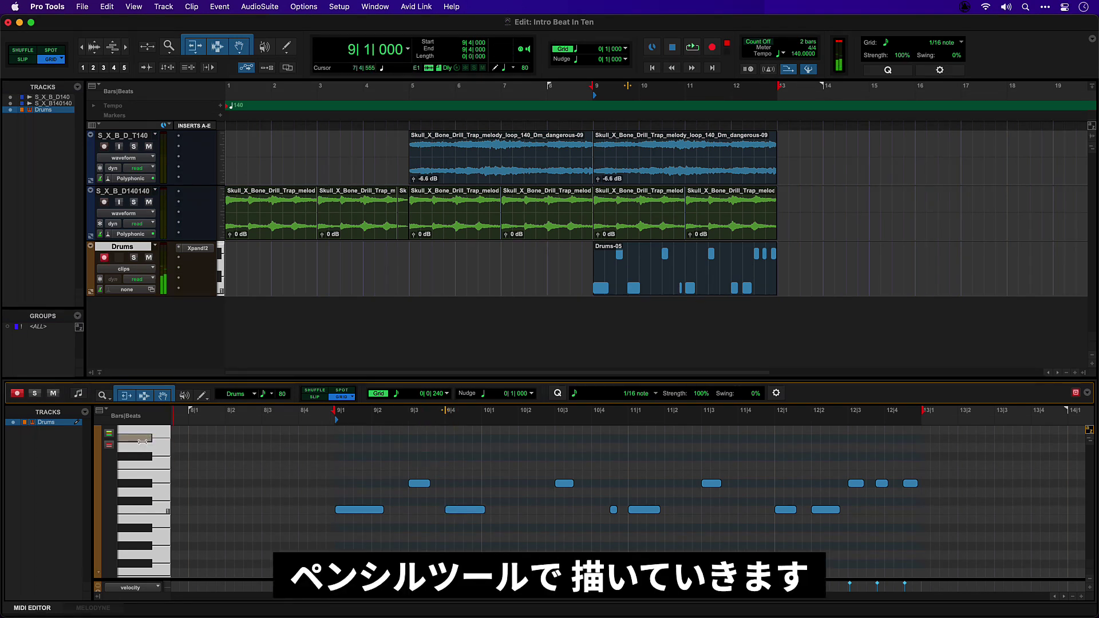
{"action": "left_click", "coordinate": [200, 398]}
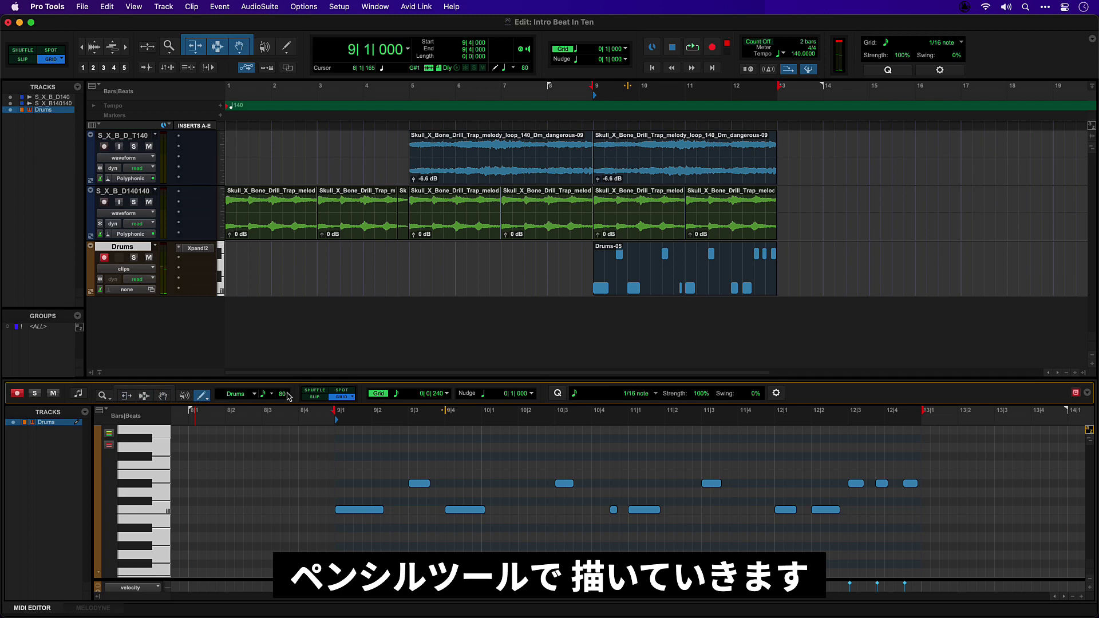
{"action": "left_click", "coordinate": [342, 457]}
{"action": "left_click", "coordinate": [348, 456]}
{"action": "left_click", "coordinate": [395, 456]}
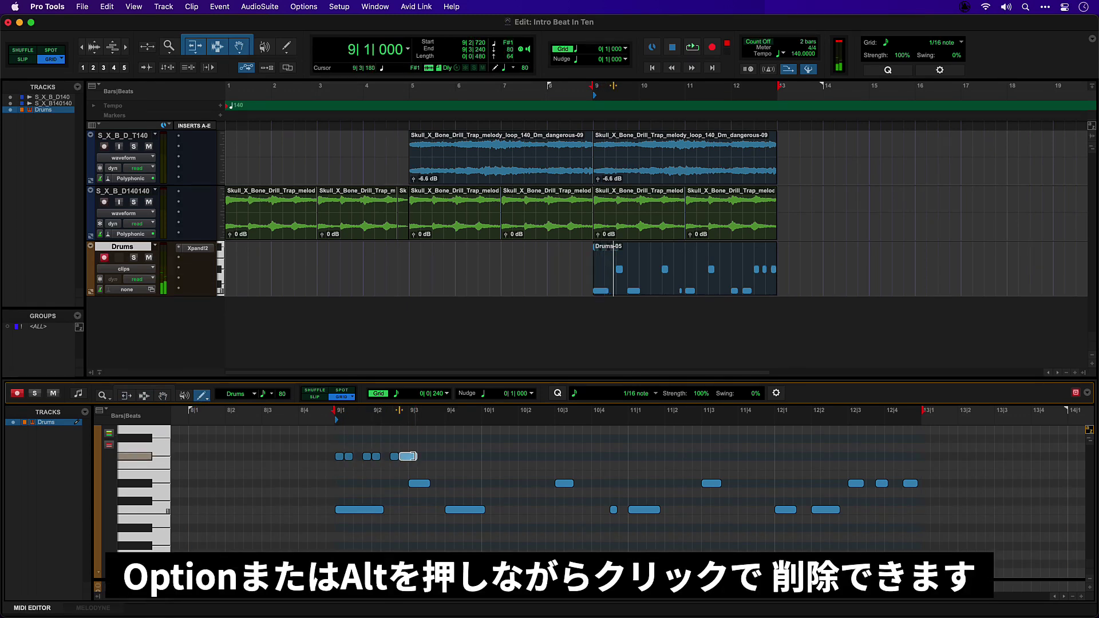
{"action": "left_click", "coordinate": [422, 447]}
{"action": "left_click", "coordinate": [431, 438]}
{"action": "left_click", "coordinate": [450, 438]}
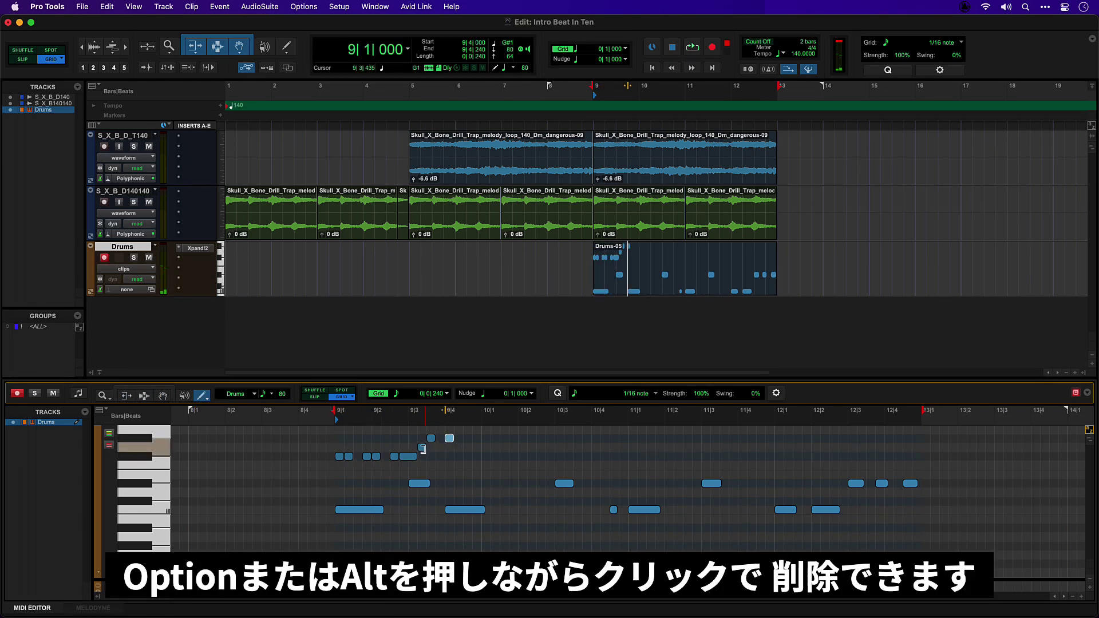
Delete the hi-hat near 9|3, audition, undo the deletion, and select the new hi-hats
{"action": "left_click", "coordinate": [423, 446], "text": "alt"}
{"action": "key", "text": "space"}
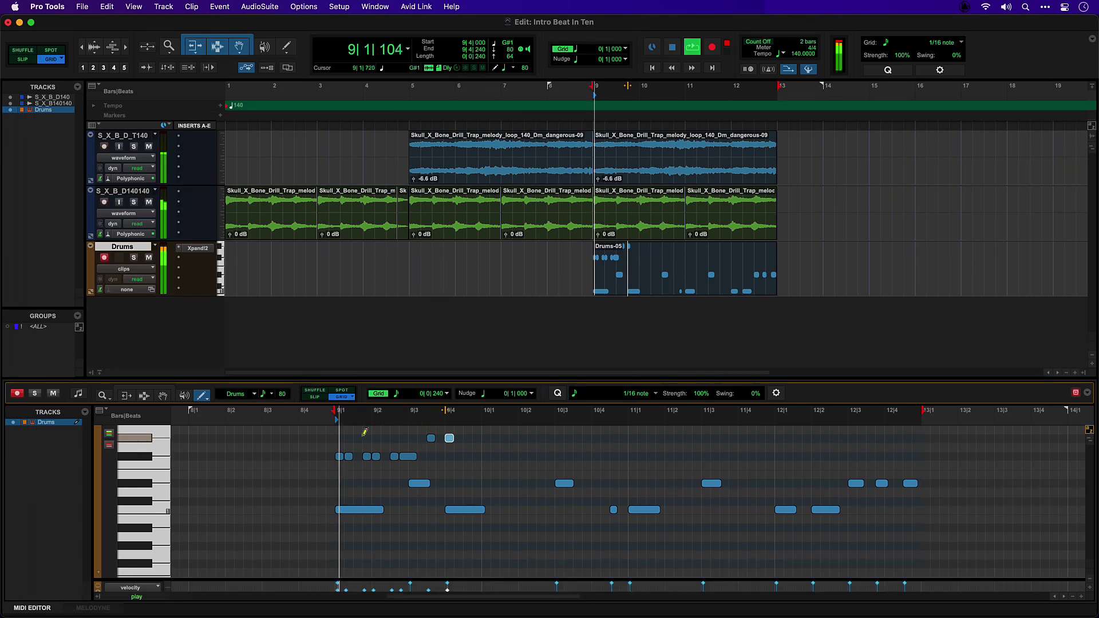
{"action": "key", "text": "space"}
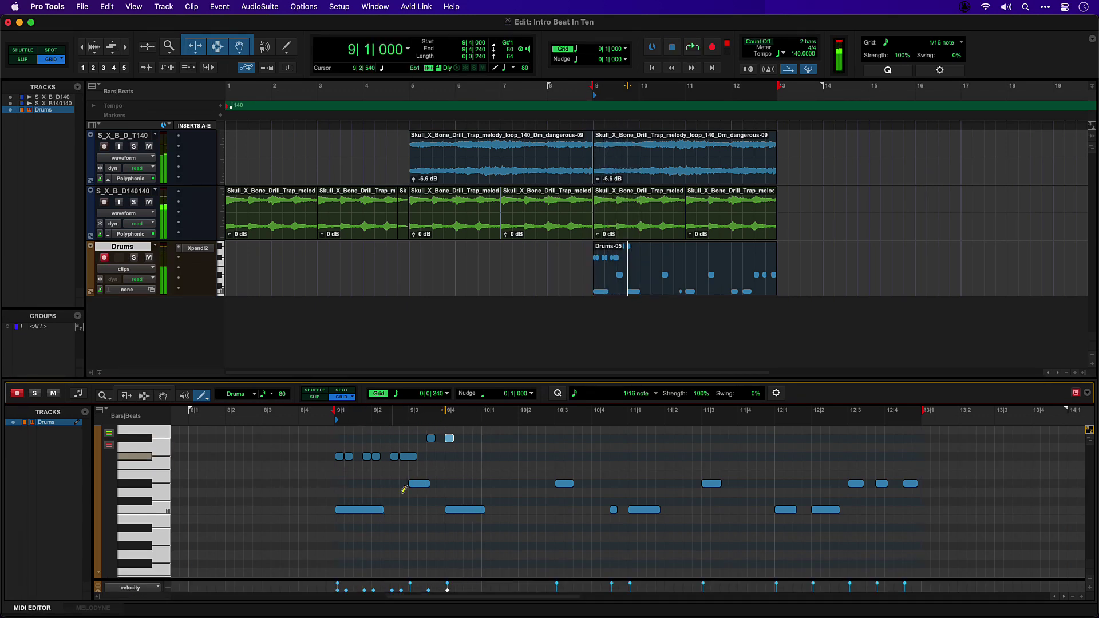
{"action": "key", "text": "super+z"}
{"action": "left_click", "coordinate": [130, 397]}
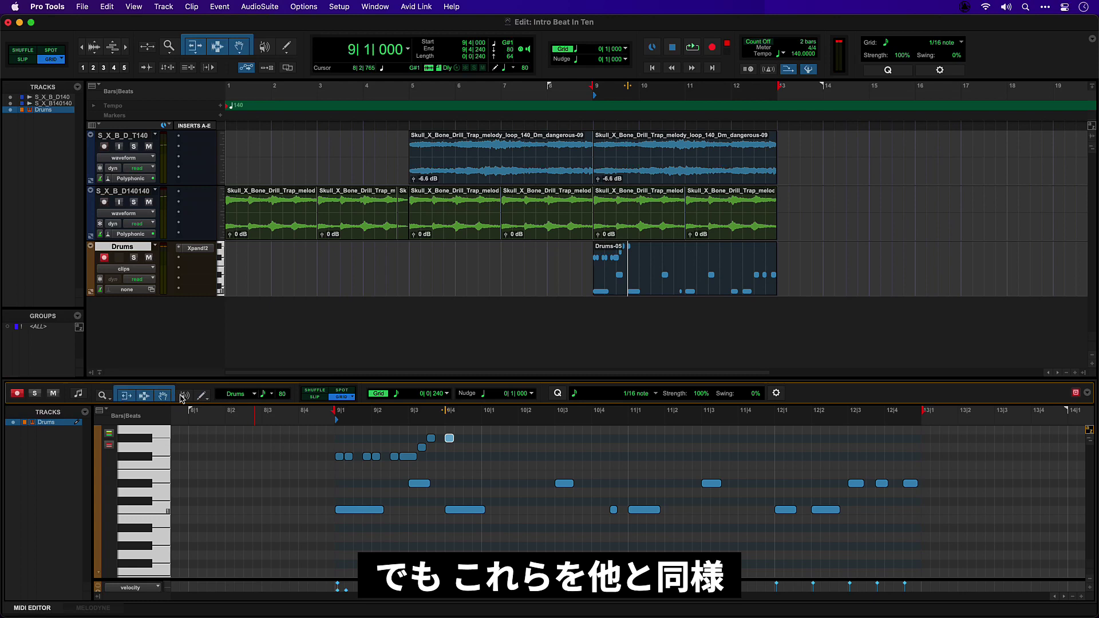
{"action": "left_click_drag", "start_coordinate": [309, 428], "coordinate": [475, 464]}
Delete the selected hi-hats and duplicate bars 9–13 of all three tracks onto bars 13–17
{"action": "key", "text": "BackSpace"}
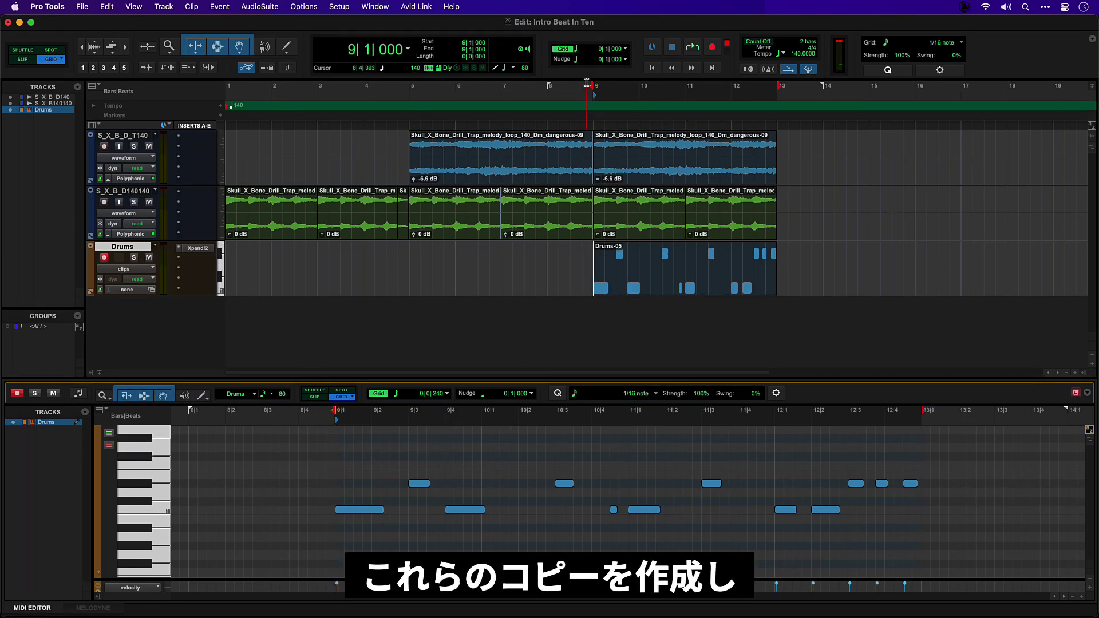
{"action": "left_click_drag", "start_coordinate": [594, 134], "coordinate": [776, 269]}
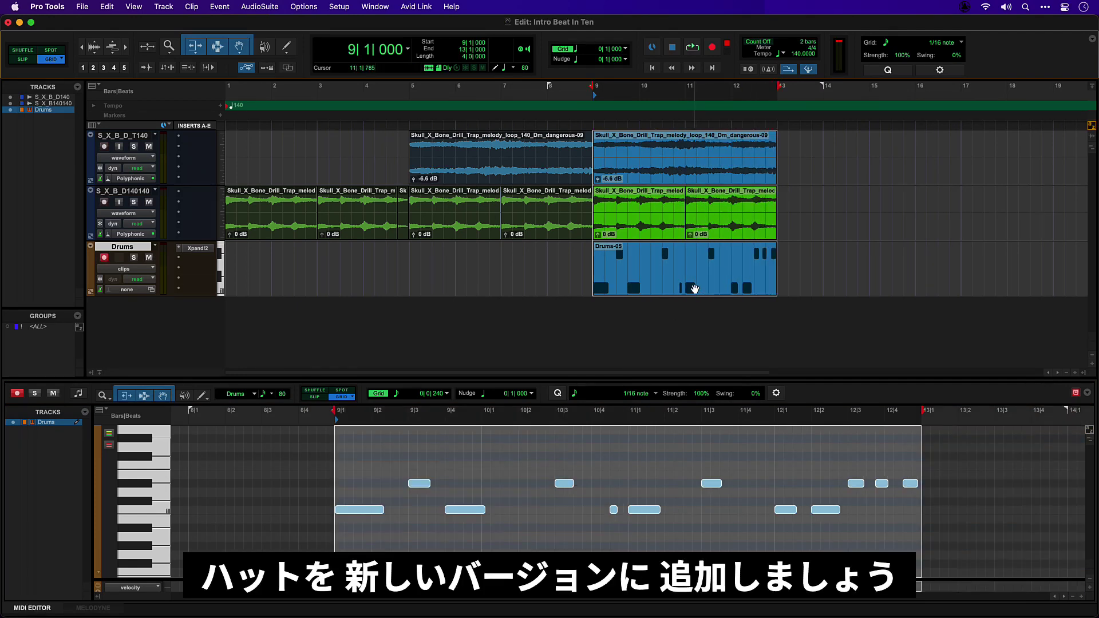
{"action": "key", "text": "super+d"}
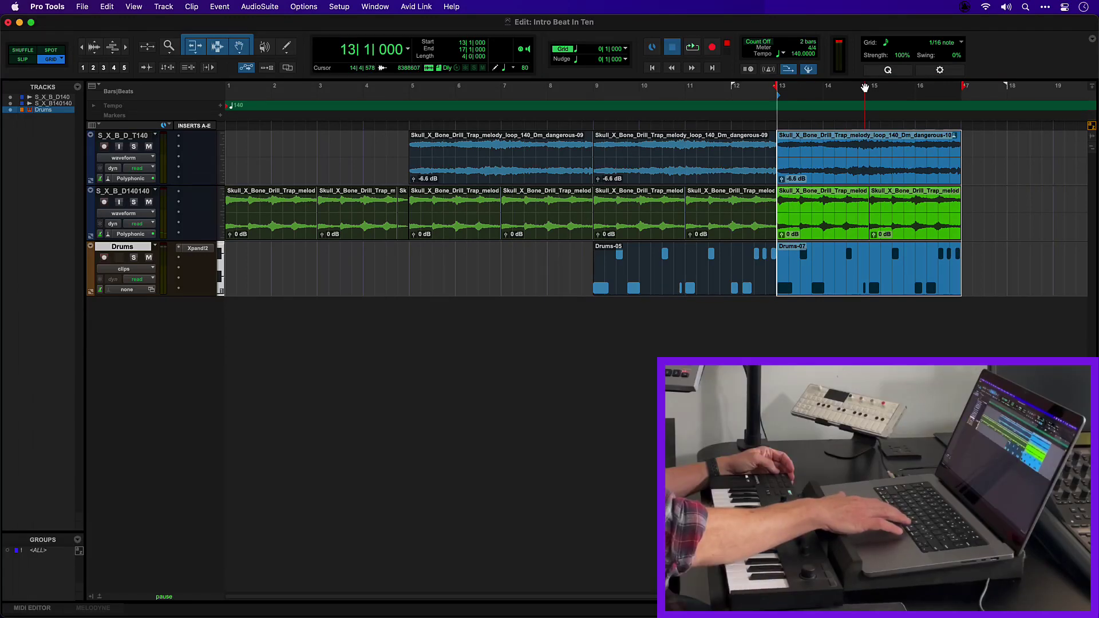
Loop-record the Drums-07 take over bars 13–17, then play it back and stop
{"action": "key", "text": "space"}
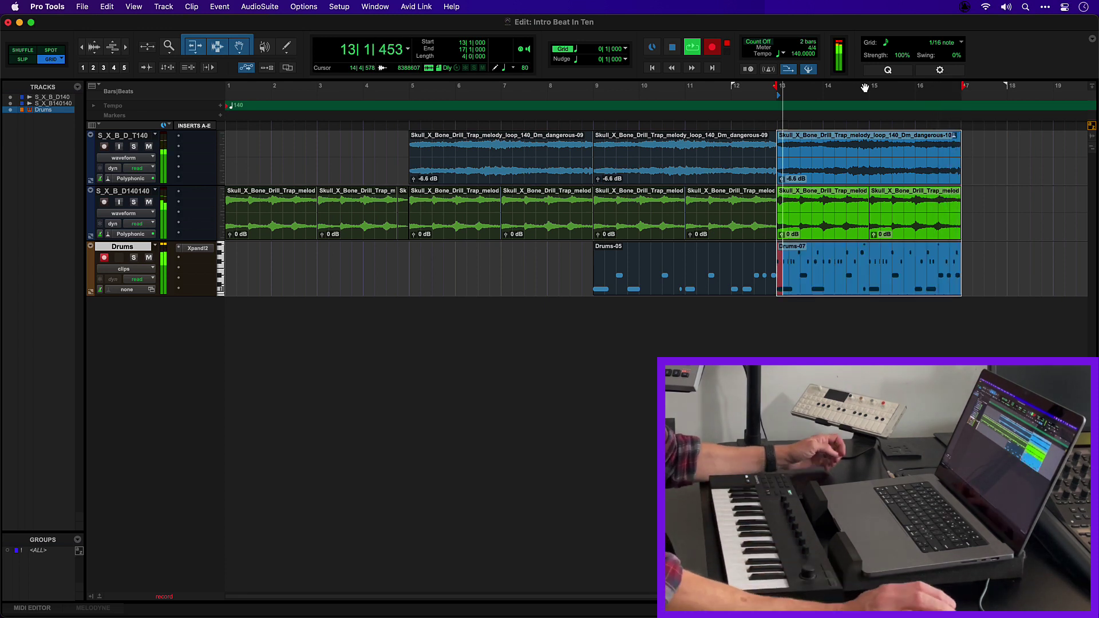
{"action": "key", "text": "space"}
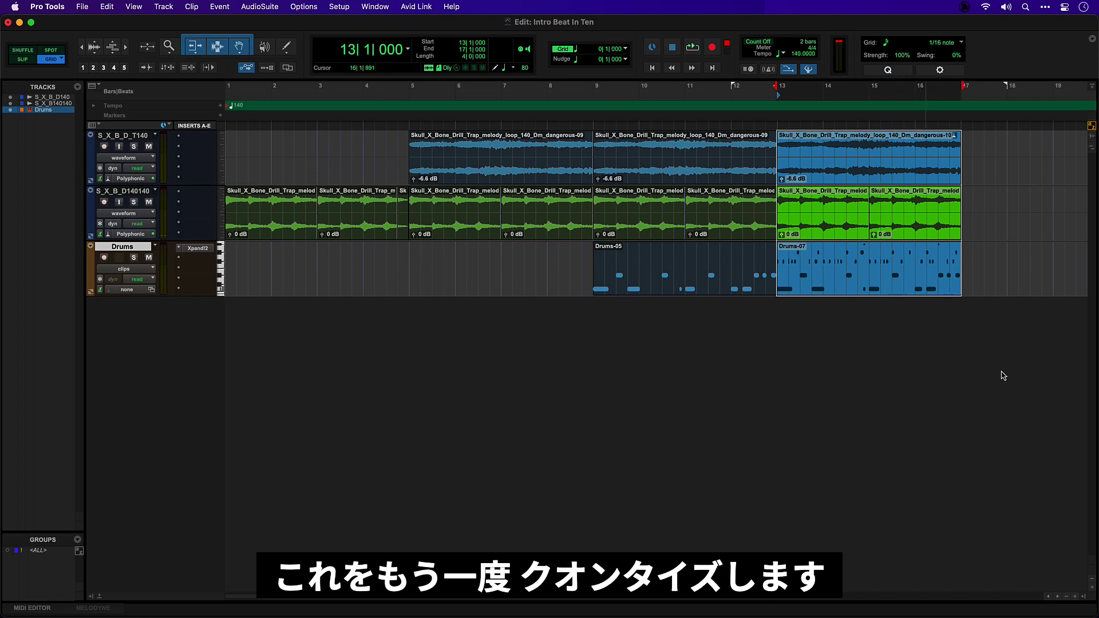
{"action": "key", "text": "space"}
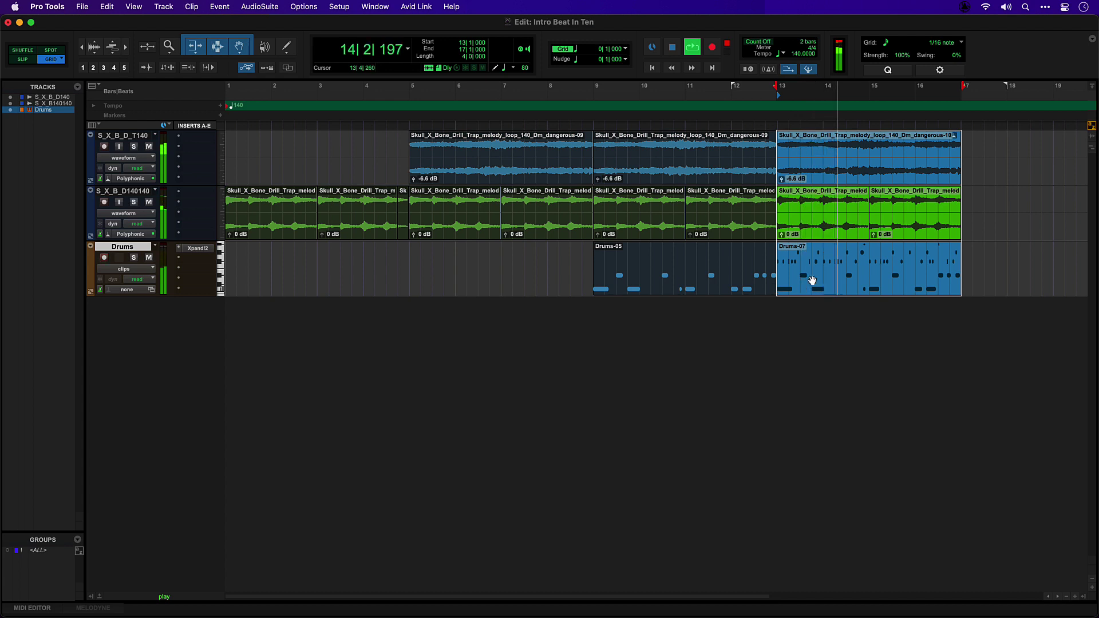
{"action": "key", "text": "space"}
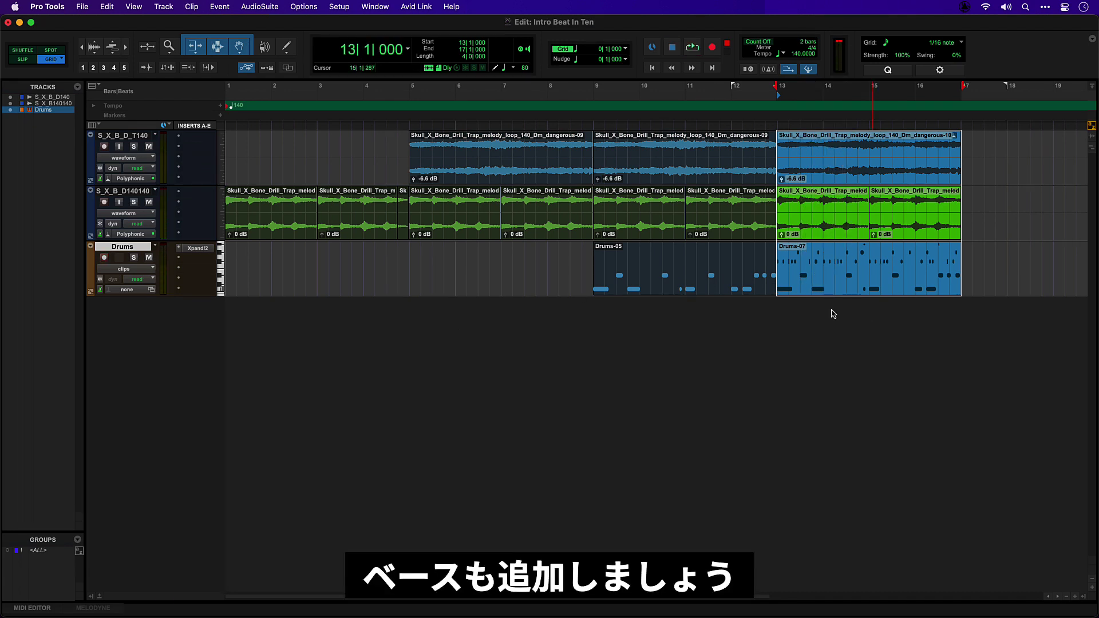
Insert a Harmonic > Lo-Fi (stereo) plug-in on the Drums track after Xpand!2
{"action": "key", "text": "shift+r"}
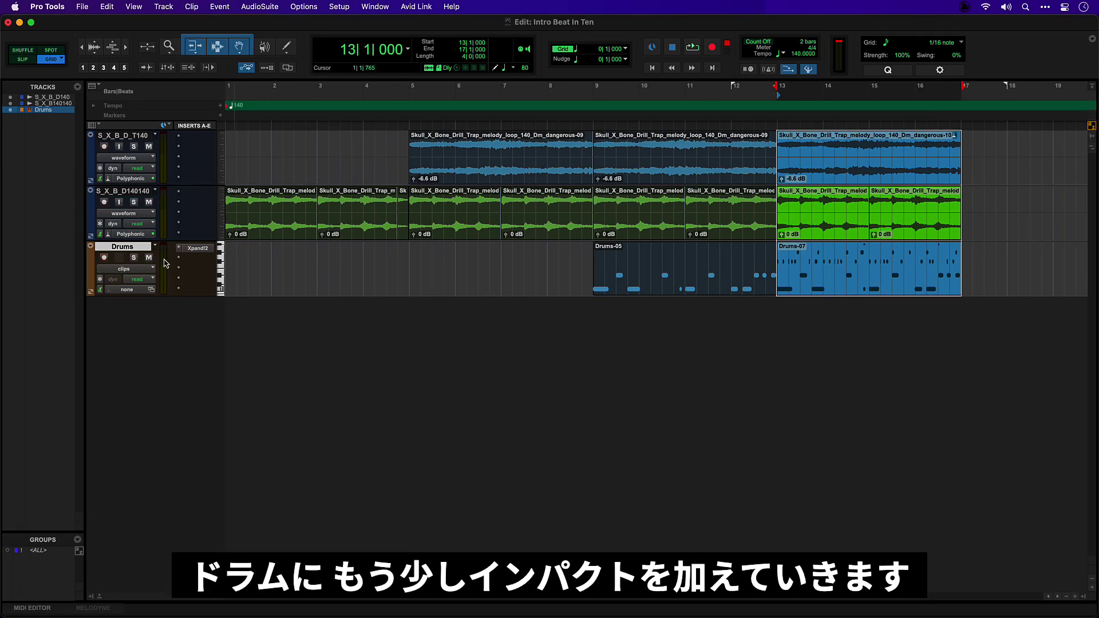
{"action": "left_click", "coordinate": [182, 258]}
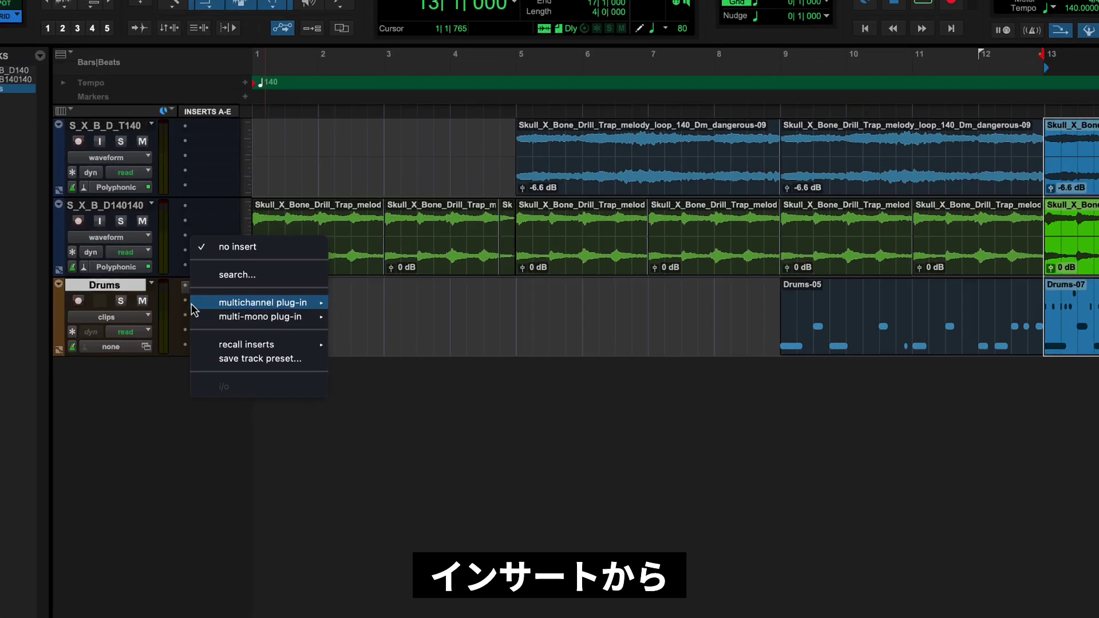
{"action": "mouse_move", "coordinate": [198, 259]}
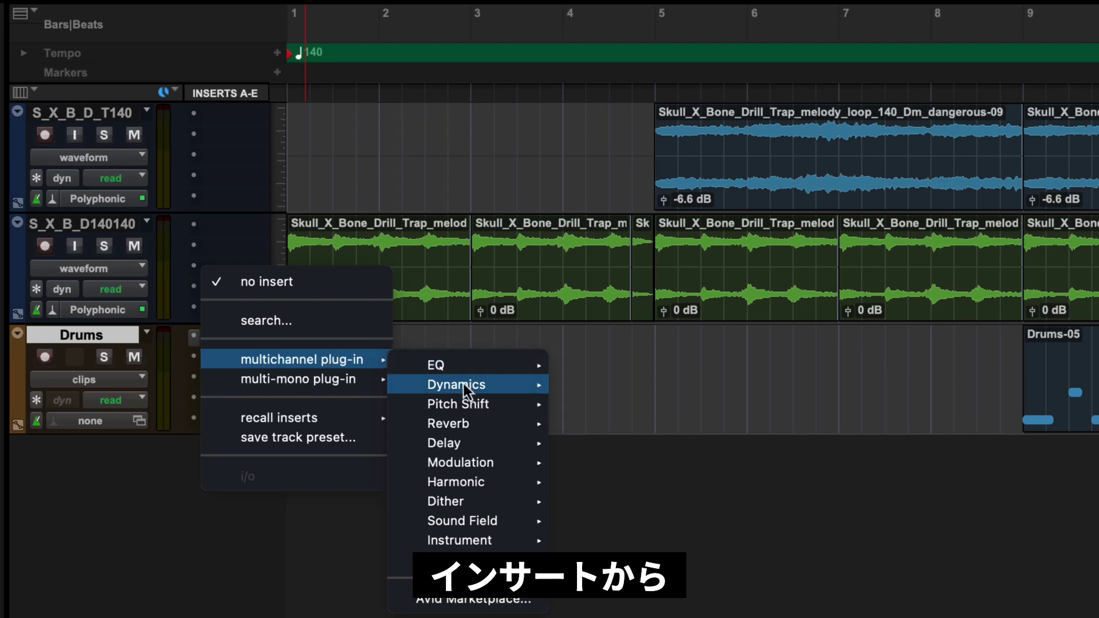
{"action": "mouse_move", "coordinate": [504, 483]}
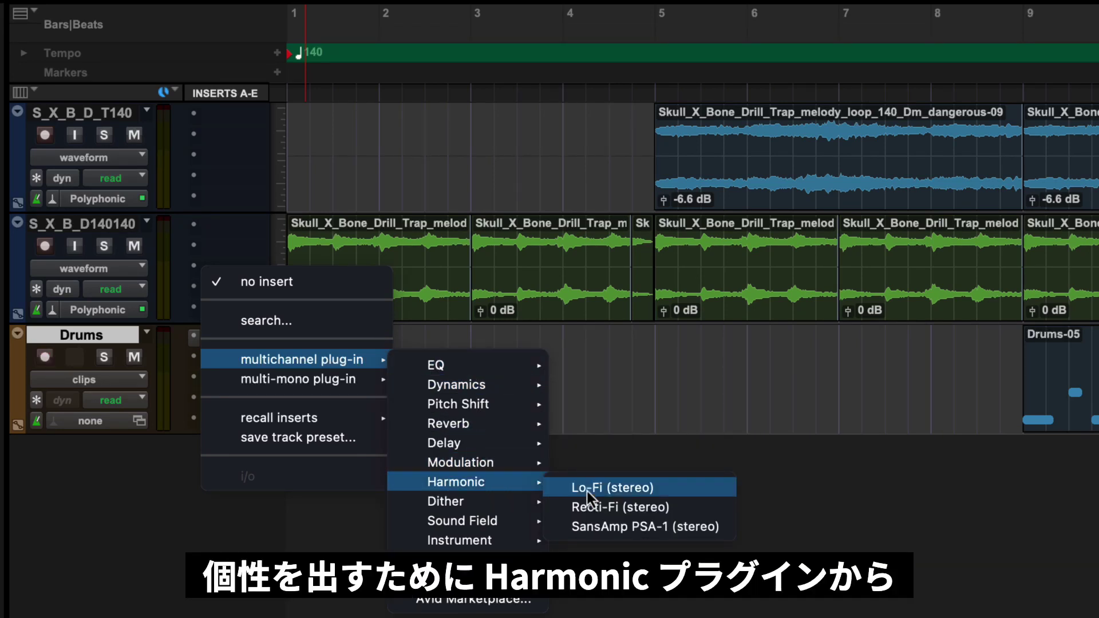
{"action": "left_click", "coordinate": [644, 488]}
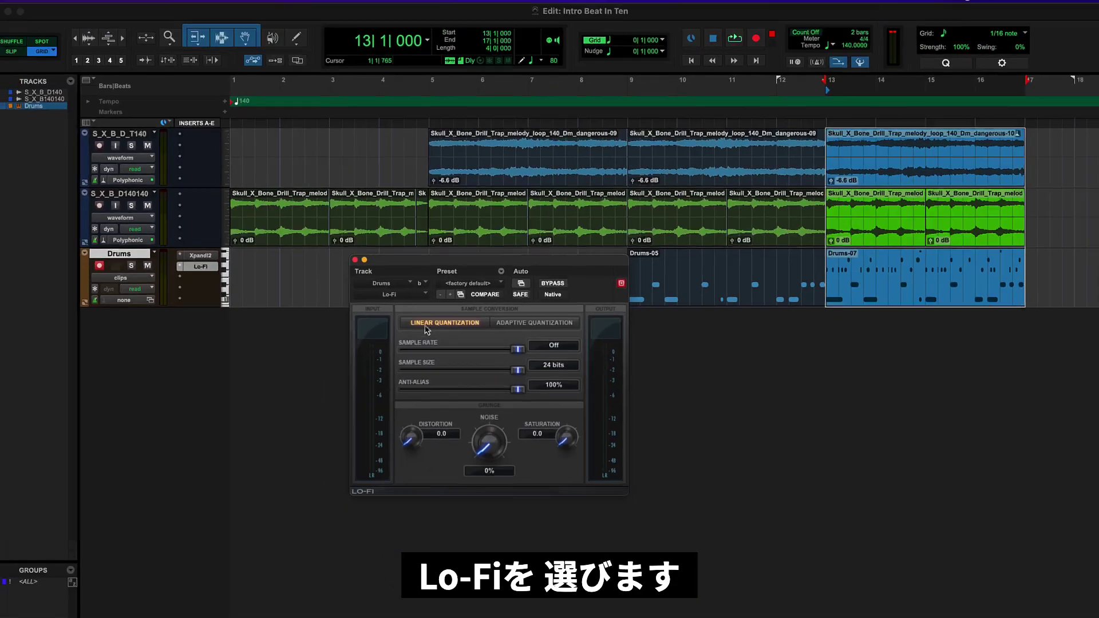
Raise the Lo-Fi distortion to 0.7 while the session plays, then close its window
{"action": "left_click_drag", "start_coordinate": [428, 257], "coordinate": [510, 324]}
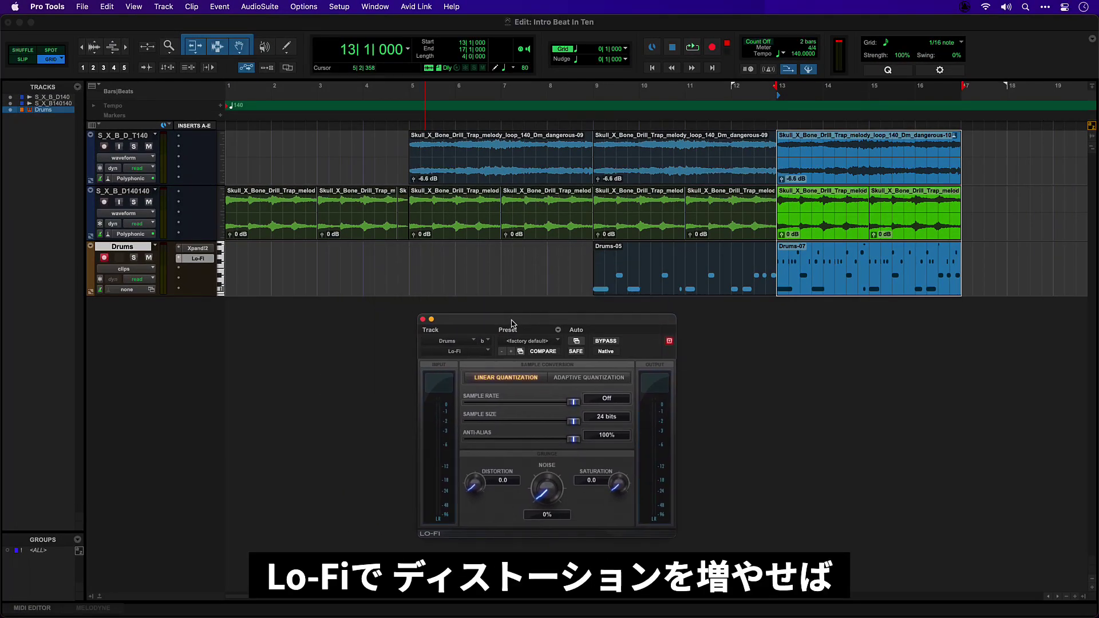
{"action": "key", "text": "space"}
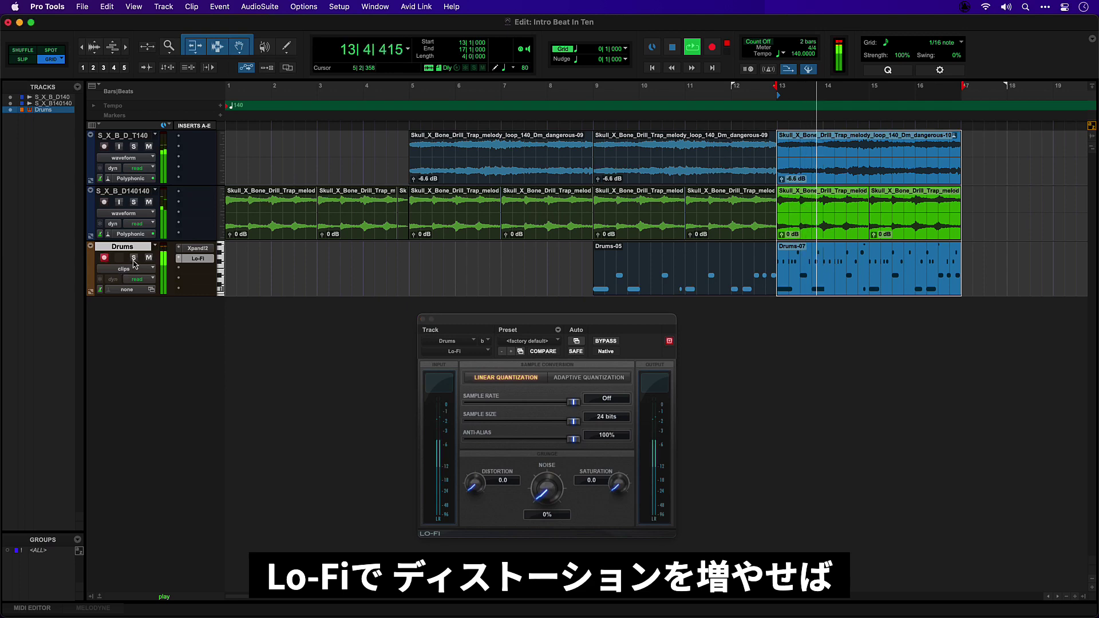
{"action": "left_click_drag", "start_coordinate": [474, 484], "coordinate": [450, 462]}
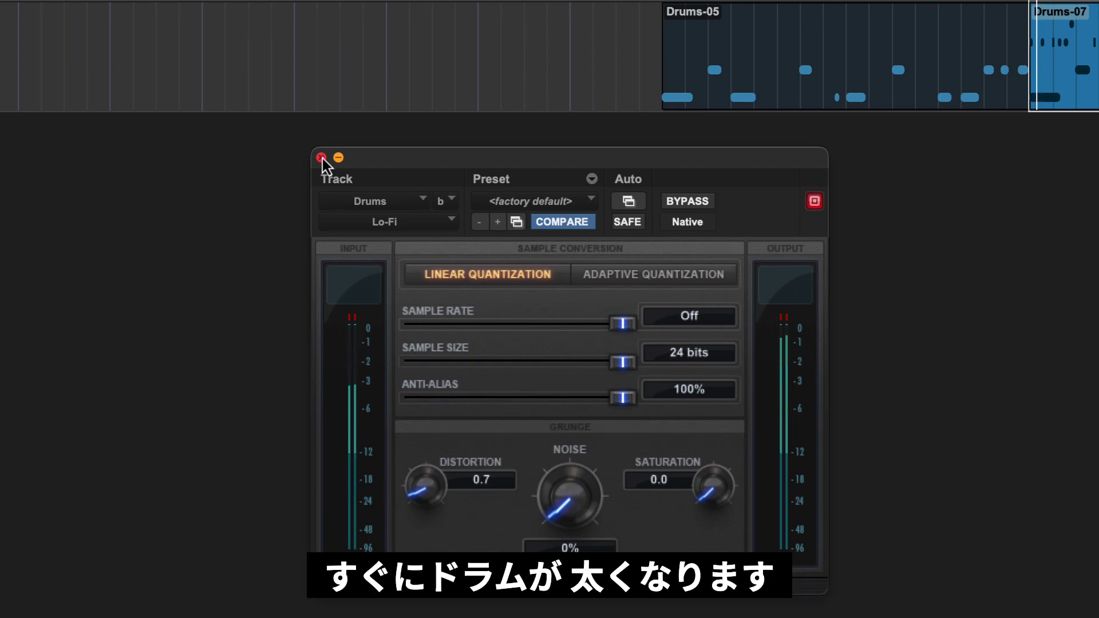
{"action": "left_click", "coordinate": [322, 158]}
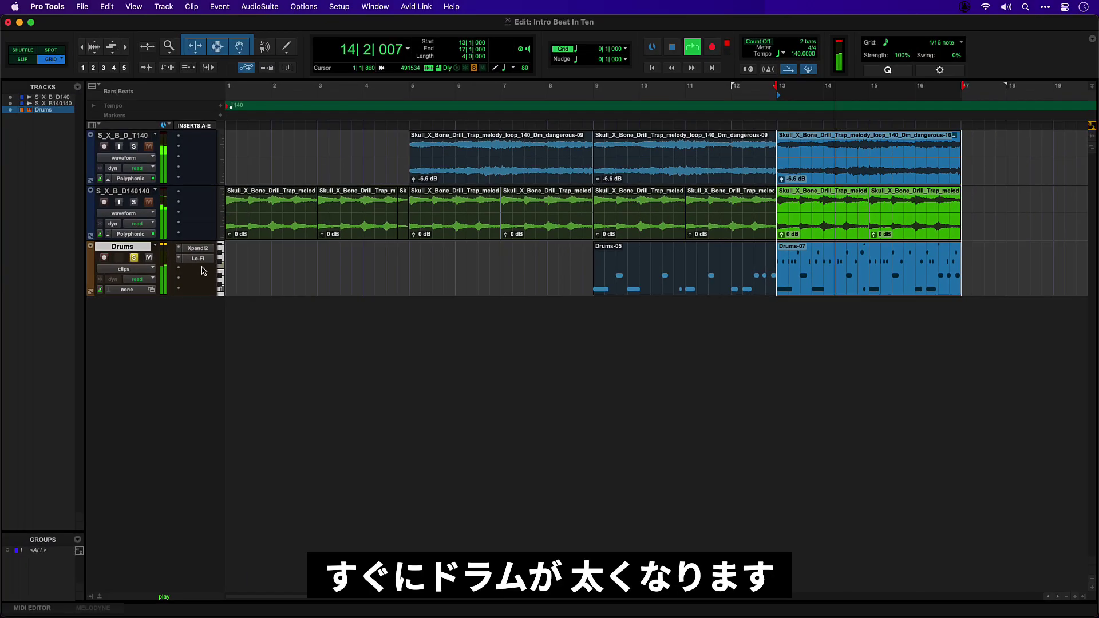
{"action": "left_click", "coordinate": [188, 275]}
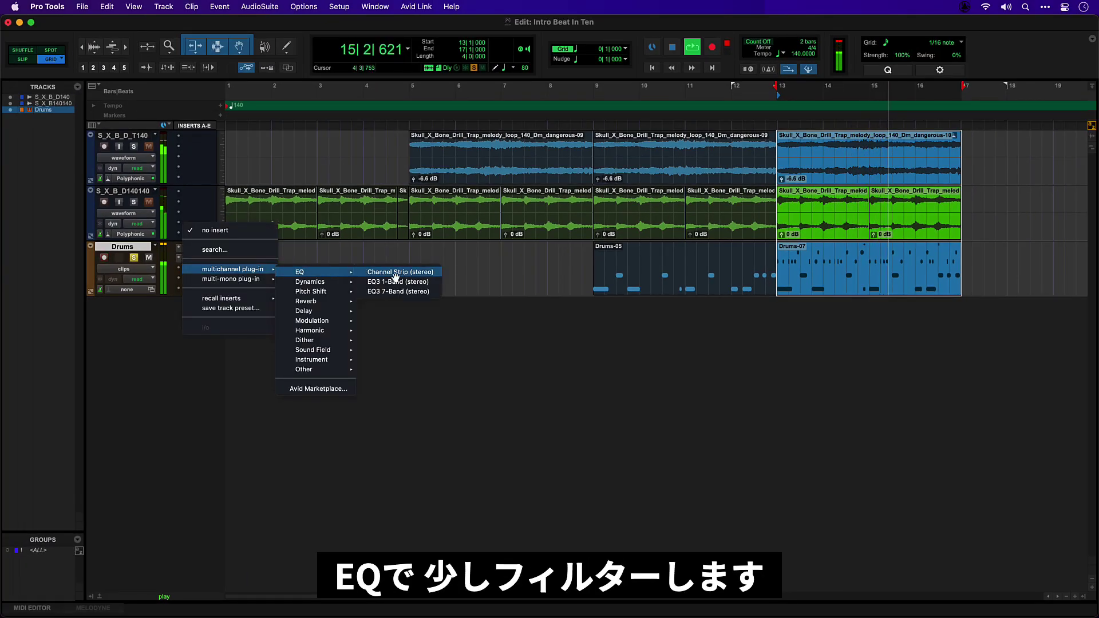
Add an EQ > Channel Strip (stereo) to Drums with its low-pass filter at 7.7 kHz
{"action": "left_click", "coordinate": [395, 277]}
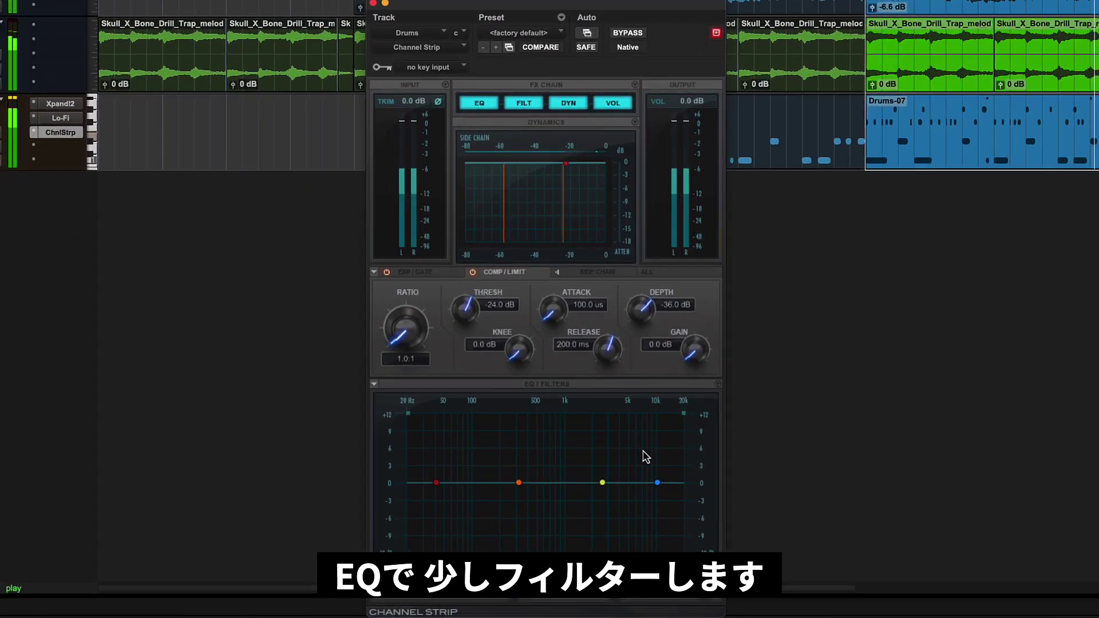
{"action": "left_click_drag", "start_coordinate": [696, 398], "coordinate": [653, 396]}
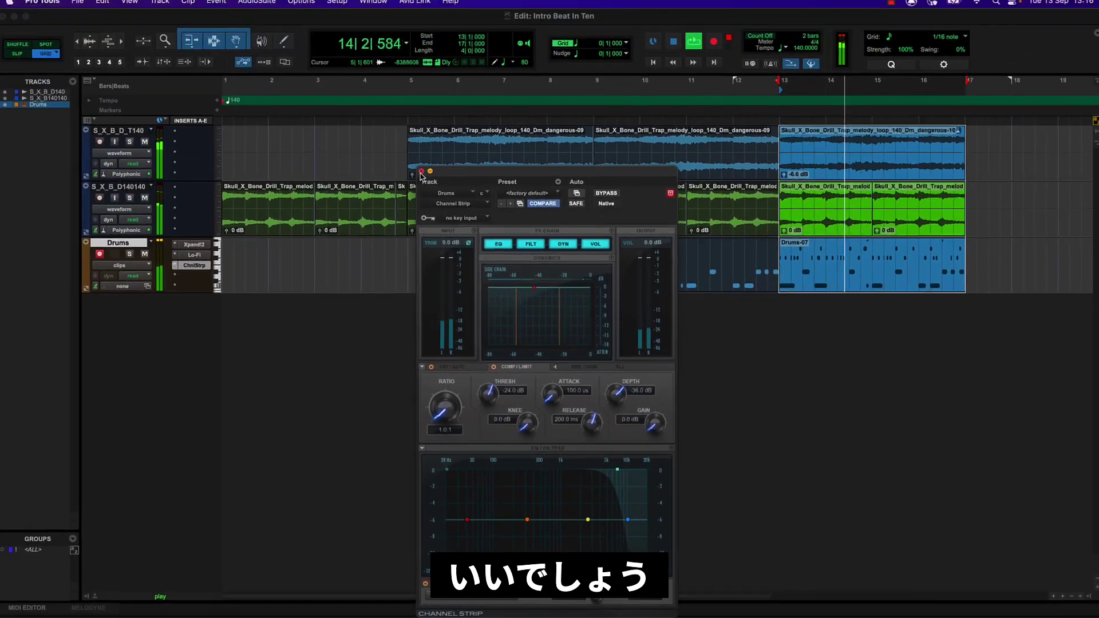
{"action": "left_click", "coordinate": [379, 24]}
{"action": "key", "text": "shift+r"}
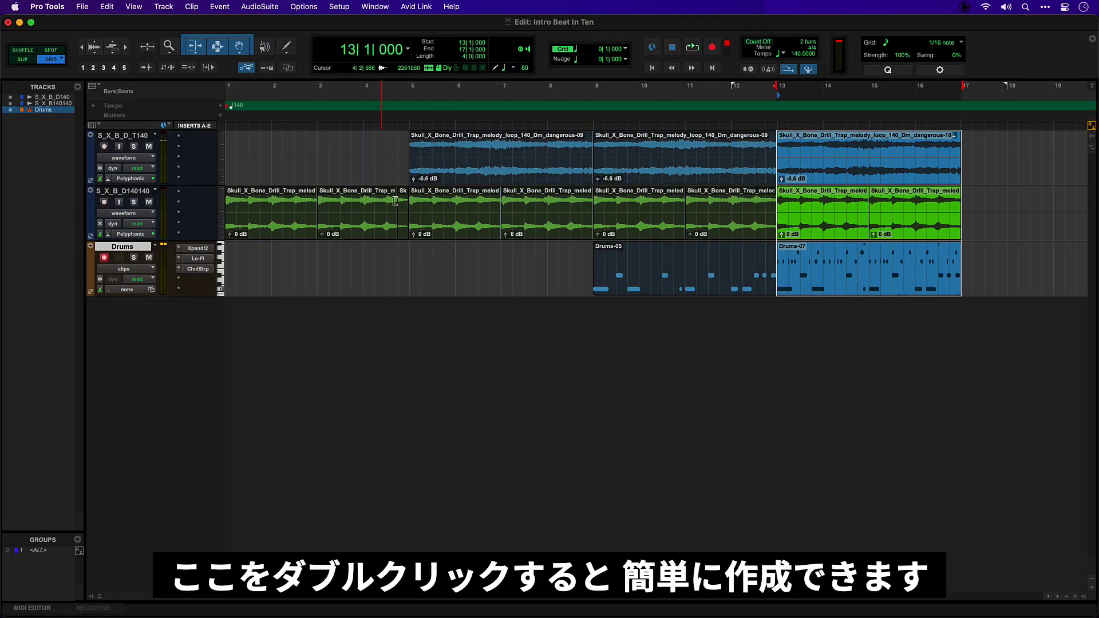
Add an Inst 1 instrument track below Drums with the Xpand!2 plug-in inserted
{"action": "double_click", "coordinate": [148, 323]}
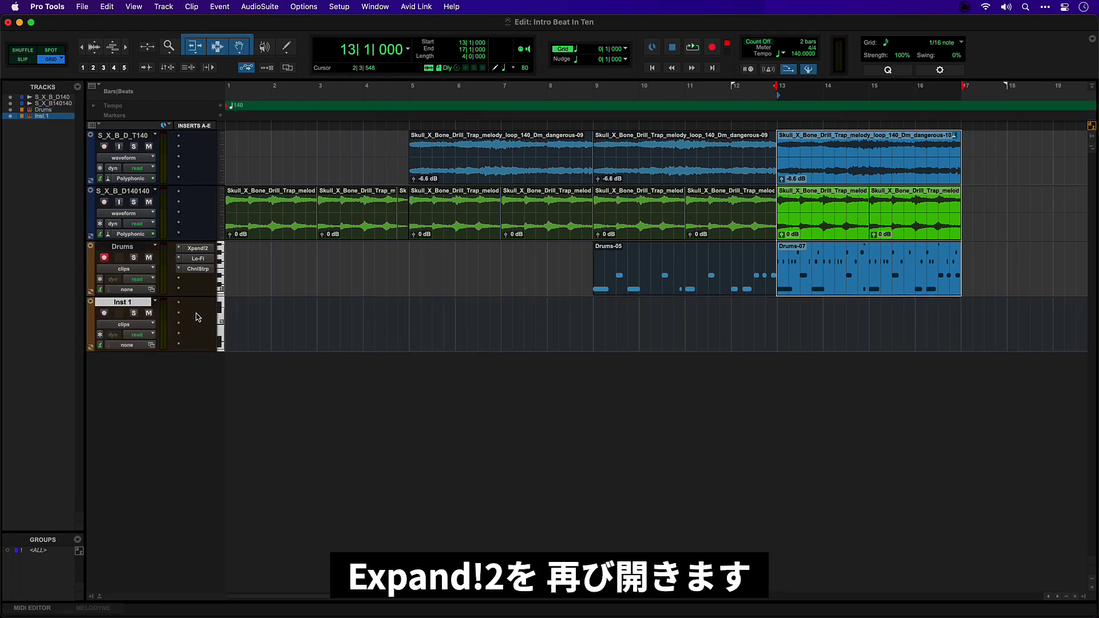
{"action": "left_click", "coordinate": [186, 303]}
{"action": "mouse_move", "coordinate": [231, 309]}
{"action": "mouse_move", "coordinate": [320, 394]}
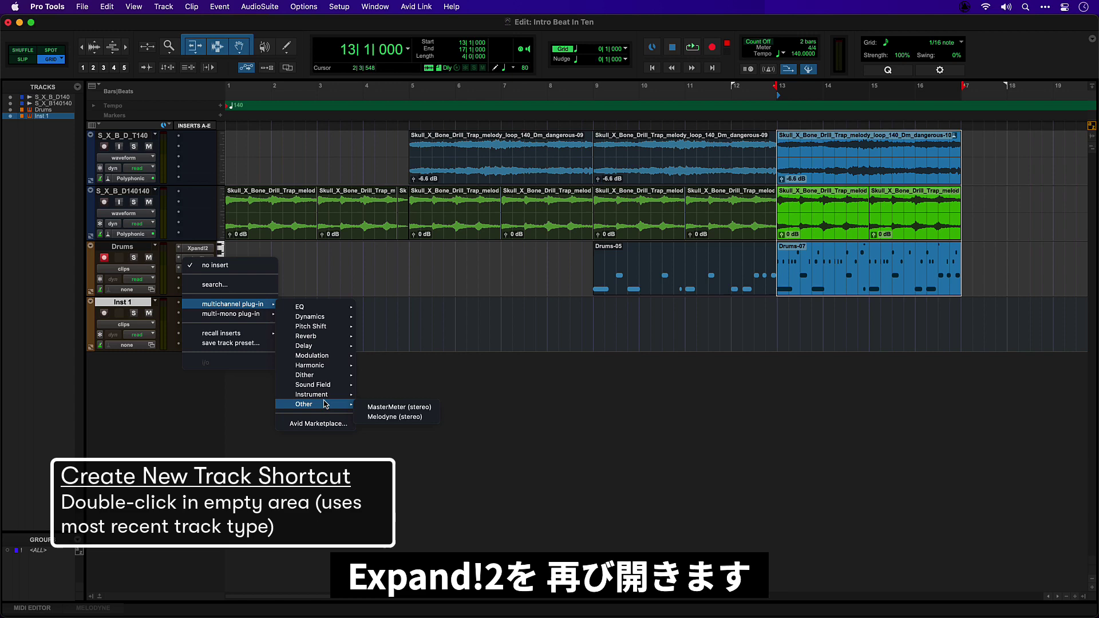
{"action": "left_click", "coordinate": [389, 407]}
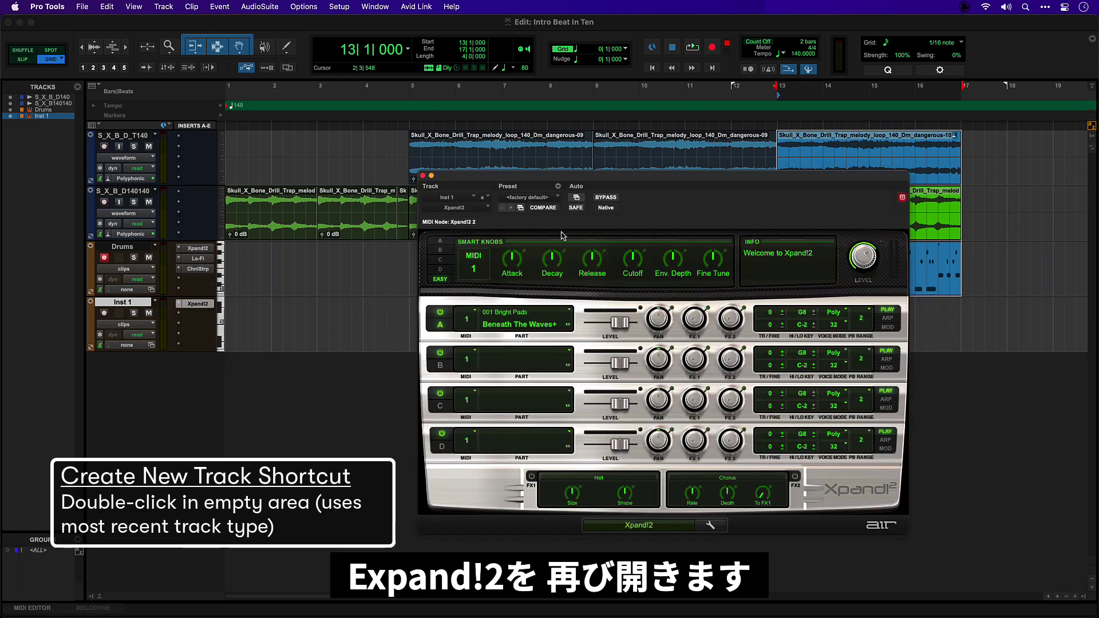
{"action": "left_click_drag", "start_coordinate": [629, 175], "coordinate": [562, 257]}
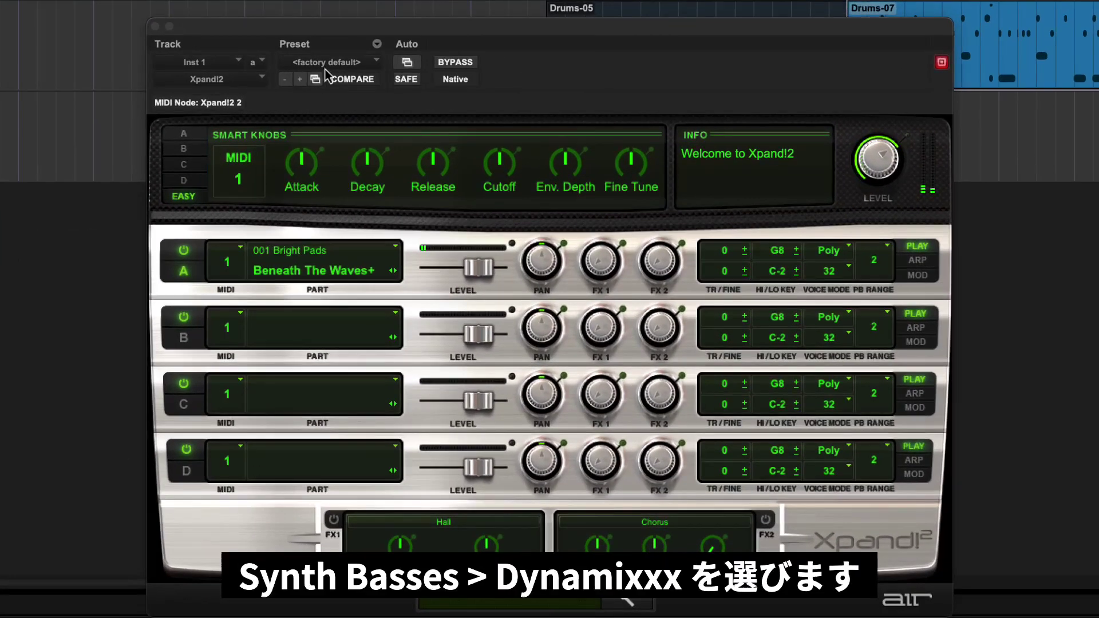
Load Xpand!2's Synth Basses > 42 Dynamixxx preset on part A, then close the plug-in window
{"action": "left_click", "coordinate": [465, 279]}
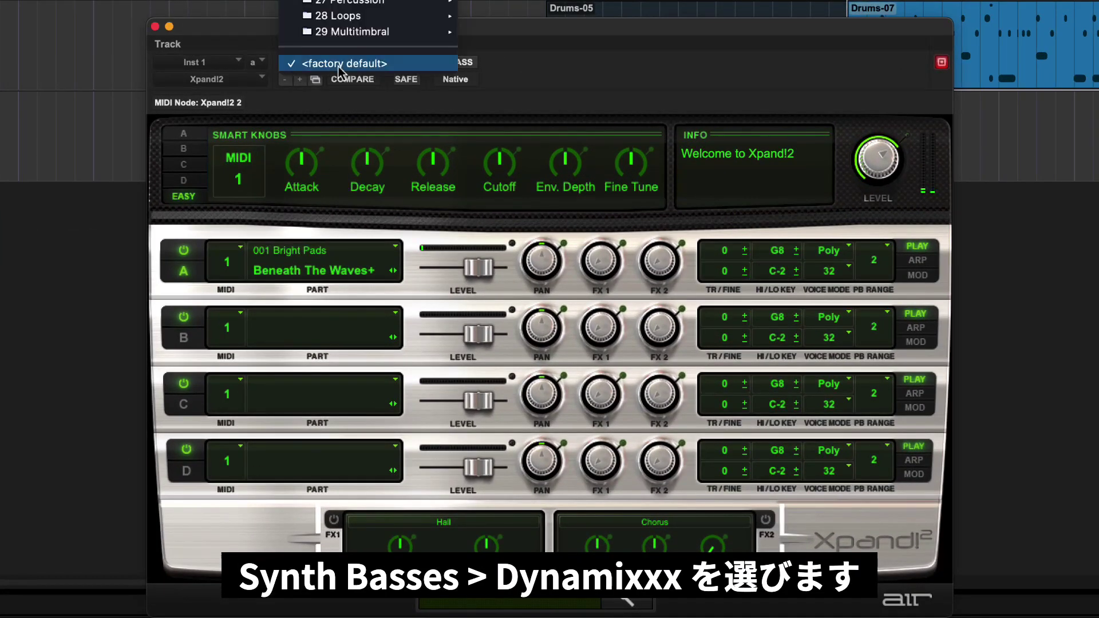
{"action": "mouse_move", "coordinate": [366, 2]}
{"action": "scroll", "coordinate": [573, 344], "scroll_direction": "down", "scroll_amount": 10}
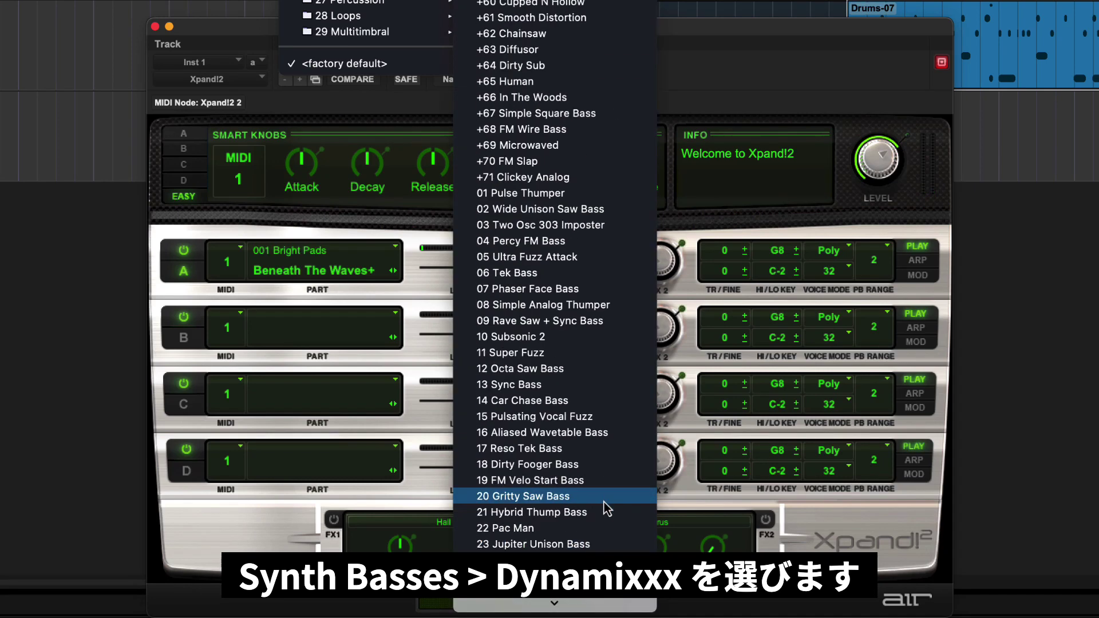
{"action": "scroll", "coordinate": [607, 508], "scroll_direction": "down", "scroll_amount": 12}
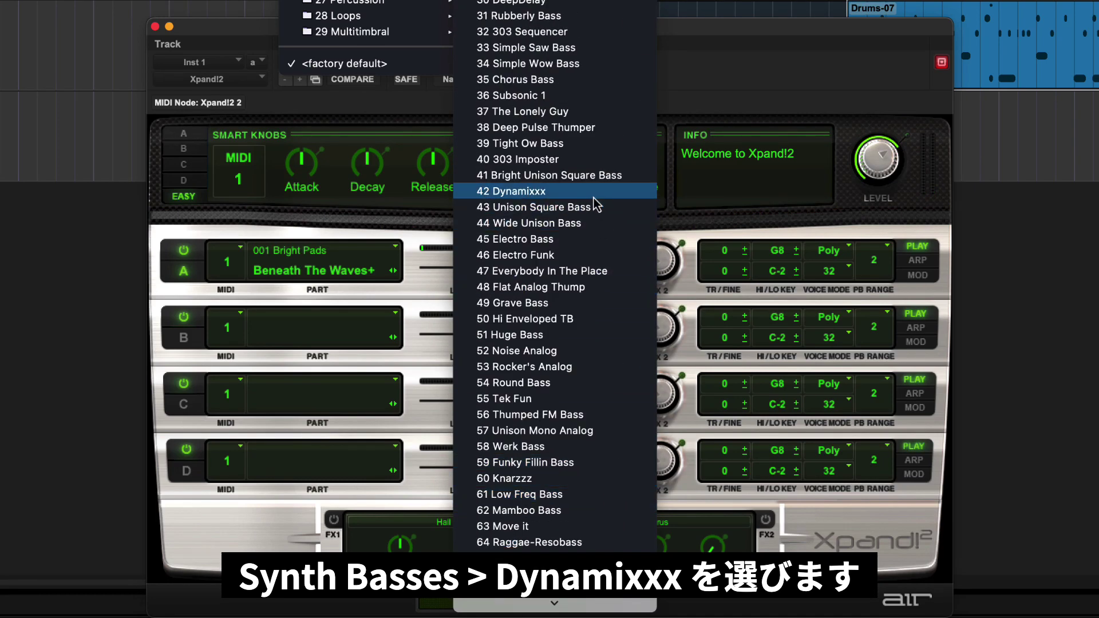
{"action": "left_click", "coordinate": [593, 192]}
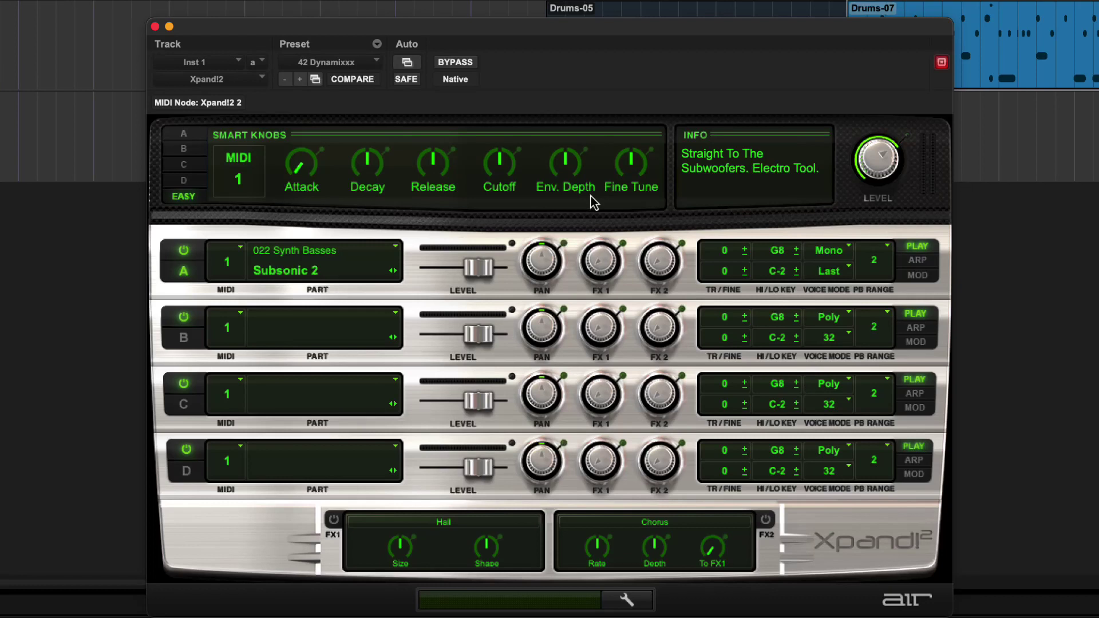
{"action": "left_click", "coordinate": [181, 280]}
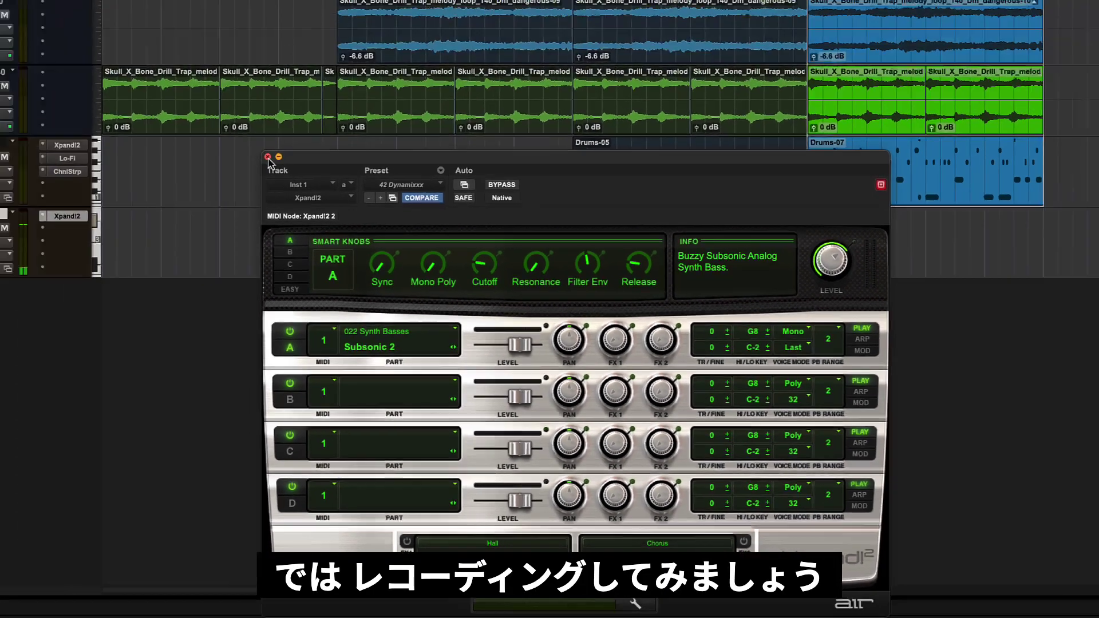
{"action": "left_click", "coordinate": [154, 27]}
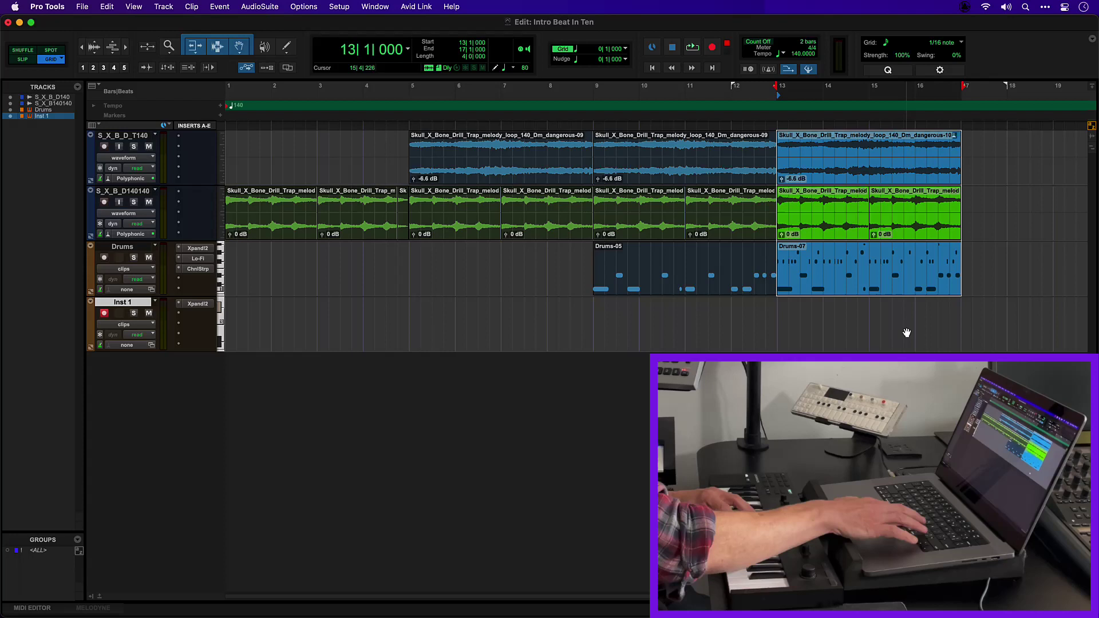
Record the Inst 1-03 bass take on the armed Inst 1 track over bars 13–17
{"action": "key", "text": "space"}
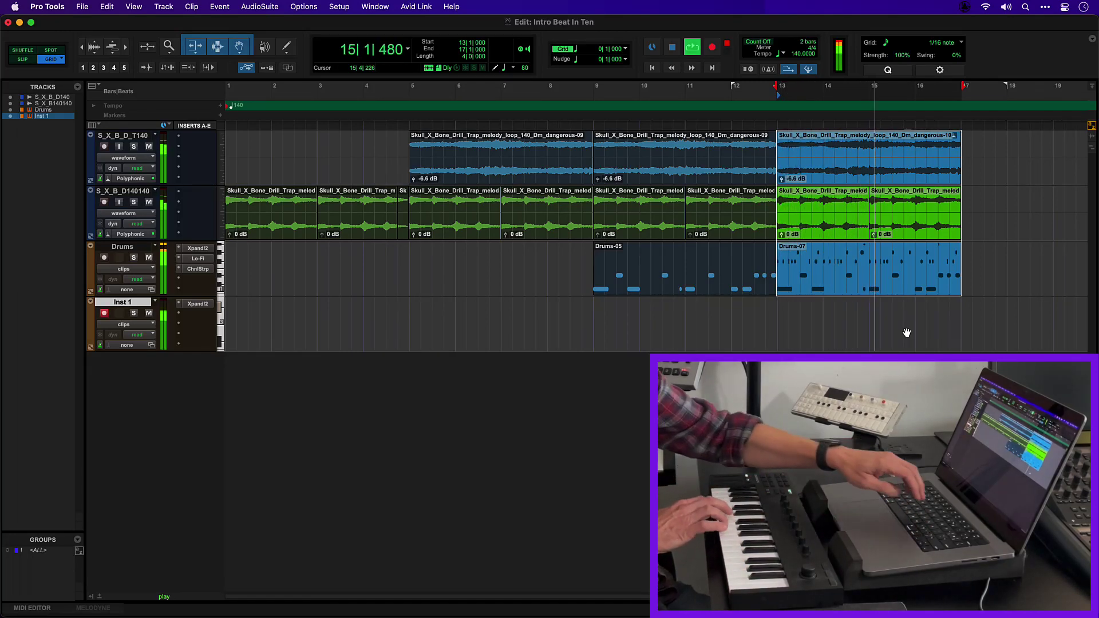
{"action": "key", "text": "super+space"}
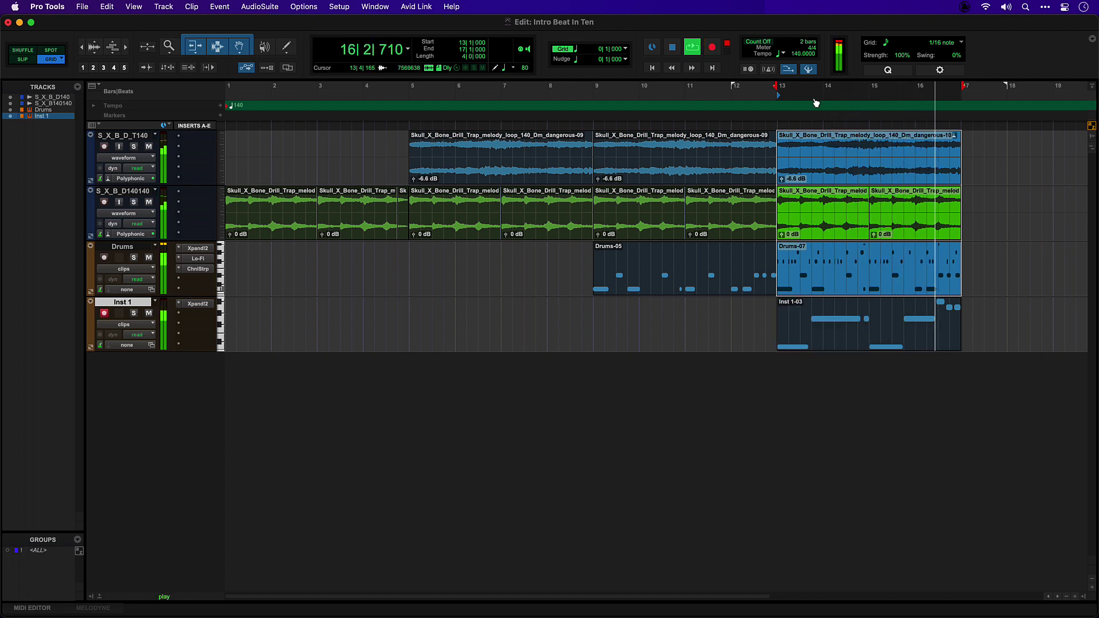
Keep the bass take, replay from bar 13, and lower Inst 1 to about -4 dB in the Mix window
{"action": "key", "text": "space"}
{"action": "left_click", "coordinate": [911, 342]}
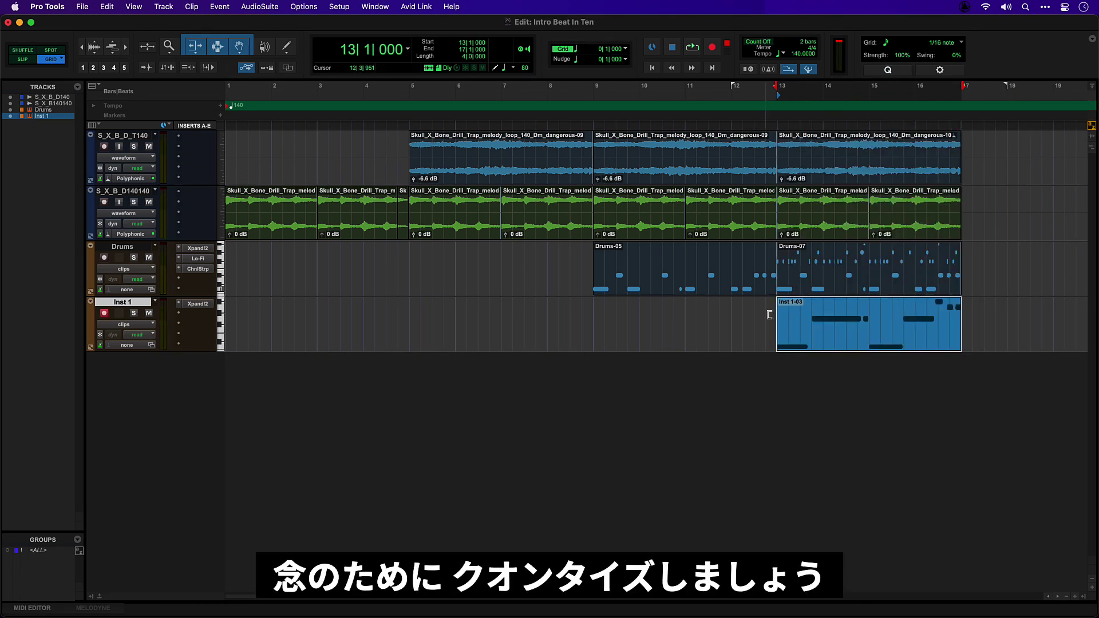
{"action": "key", "text": "space"}
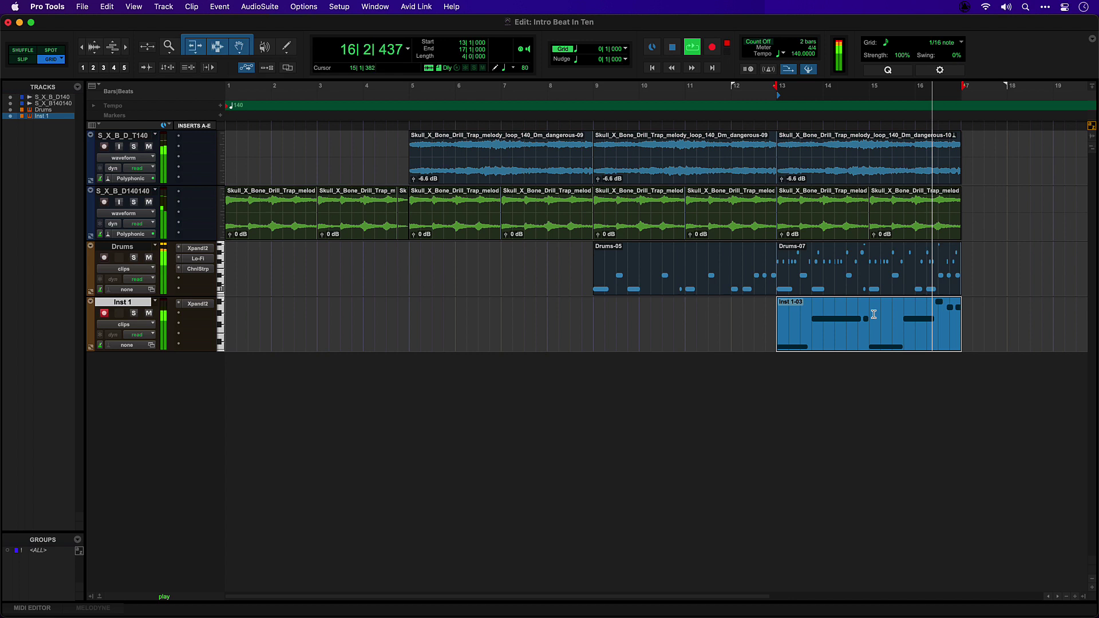
{"action": "key", "text": "super+equal"}
{"action": "left_click_drag", "start_coordinate": [213, 342], "coordinate": [170, 351]}
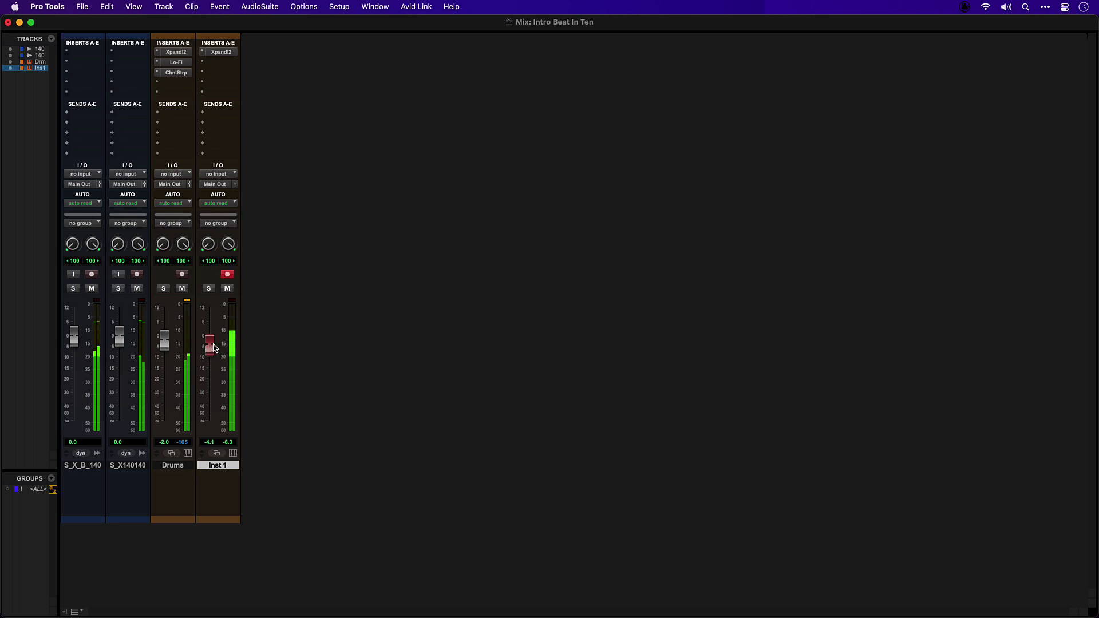
In the Edit window, disarm Inst 1, deselect the bass clip and zoom out to bars 1–17
{"action": "key", "text": "super+equal"}
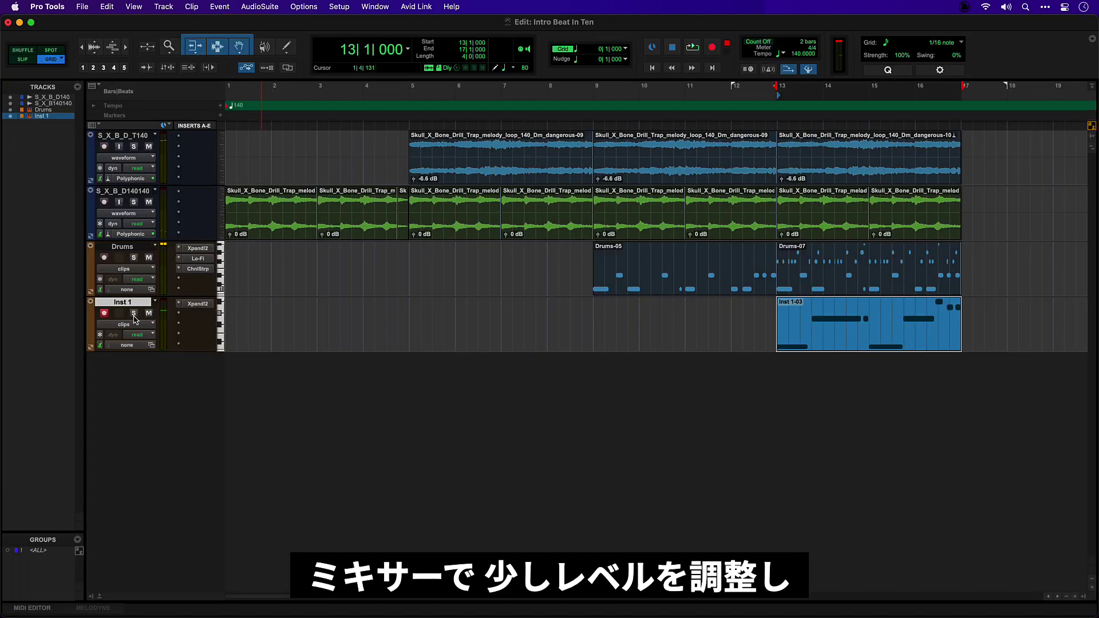
{"action": "left_click", "coordinate": [104, 314]}
{"action": "left_click", "coordinate": [723, 318]}
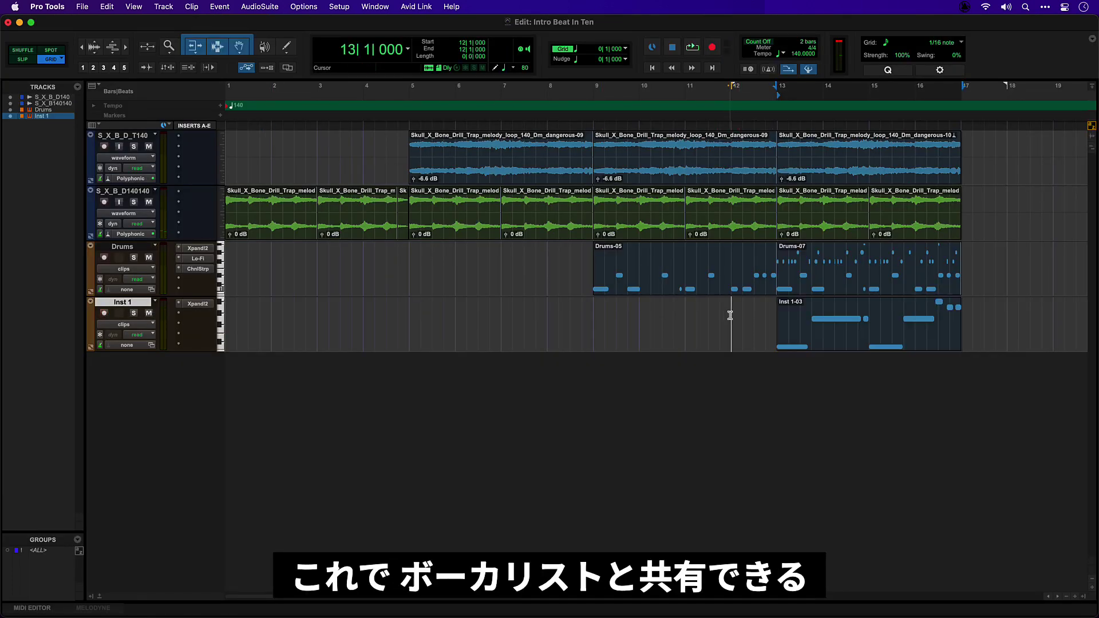
{"action": "key", "text": "super+bracketleft"}
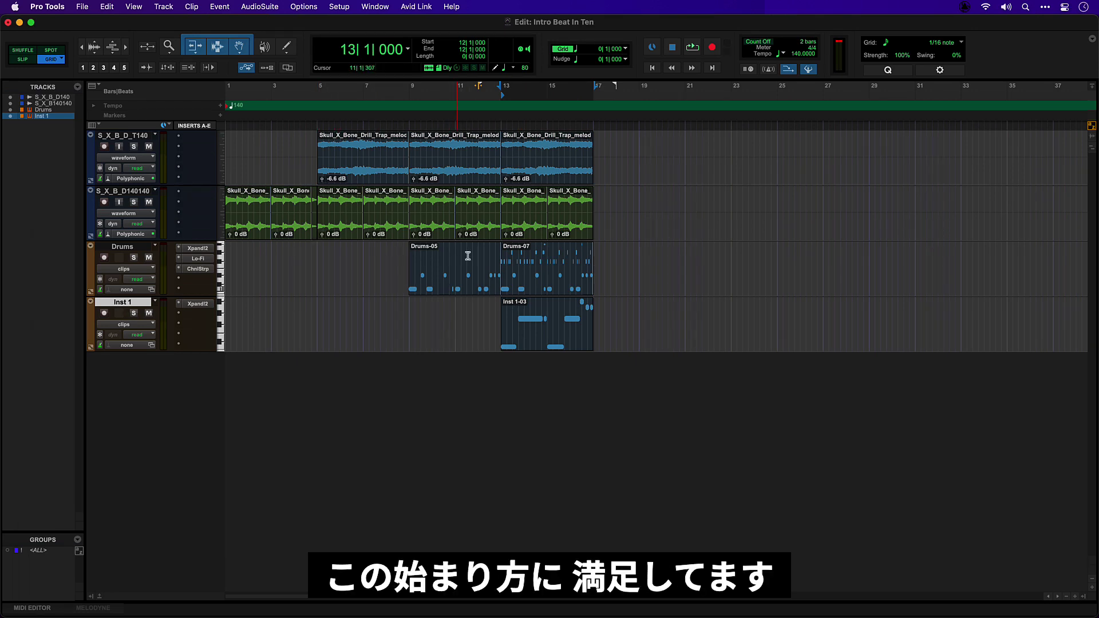
Audition the arrangement starting from bar 8 beat 3
{"action": "left_click", "coordinate": [398, 92]}
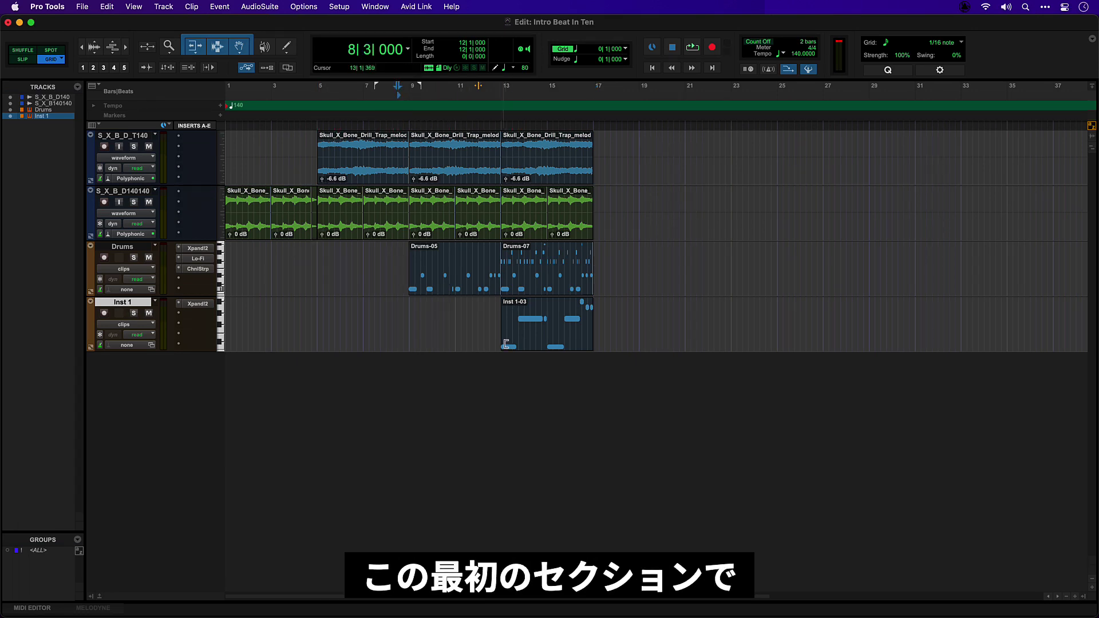
{"action": "key", "text": "space"}
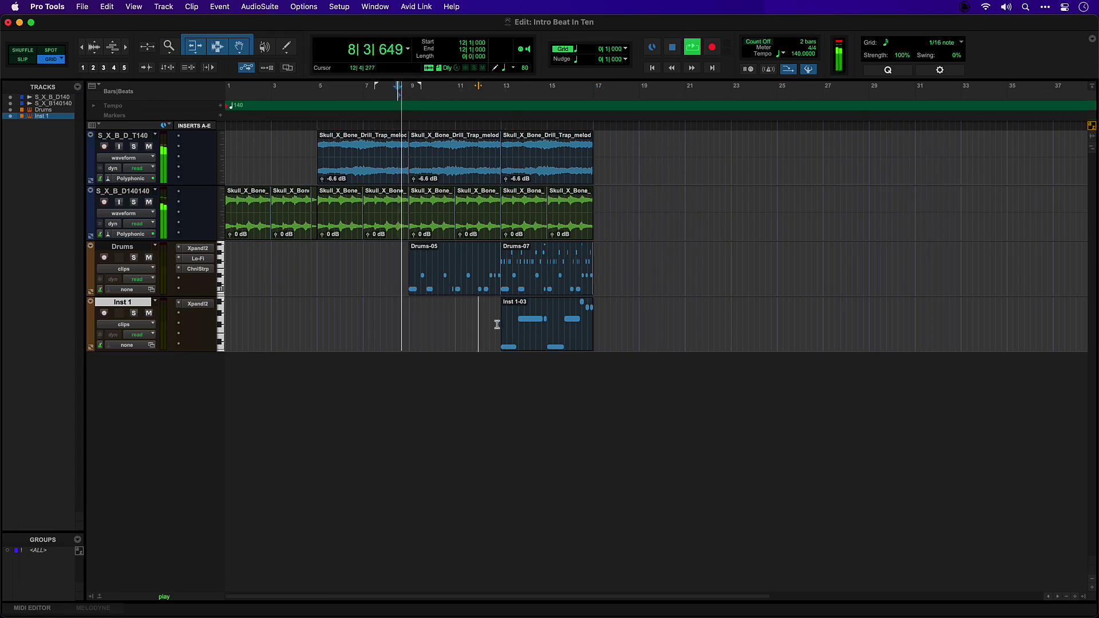
{"action": "key", "text": "space"}
Delete the three snare hits from Drums-05 in the MIDI Editor and replay the intro
{"action": "double_click", "coordinate": [467, 292]}
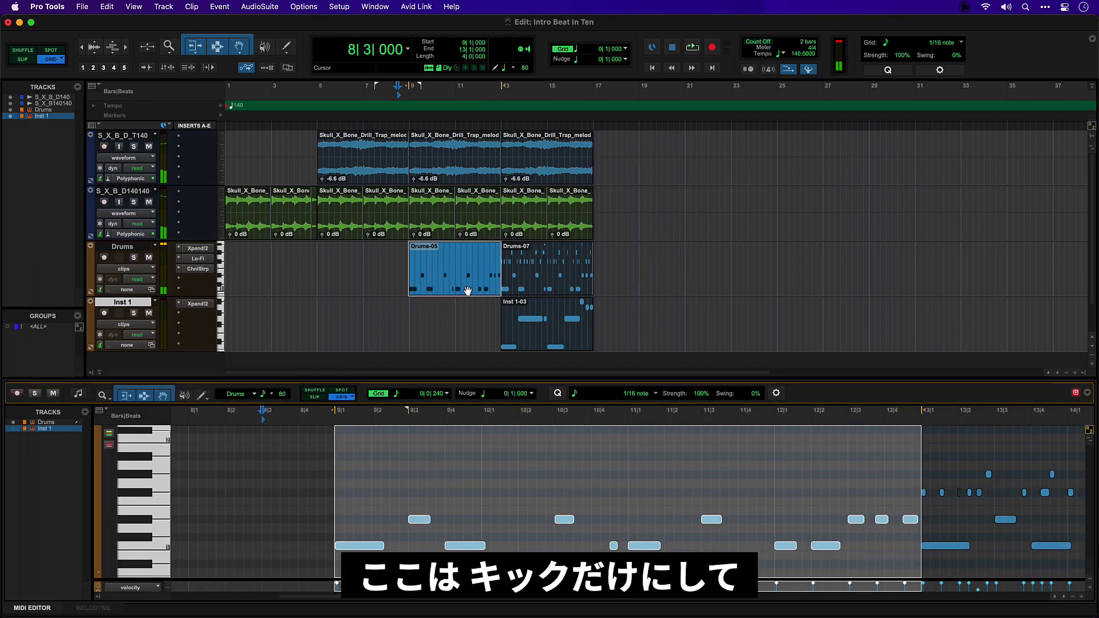
{"action": "left_click", "coordinate": [564, 502]}
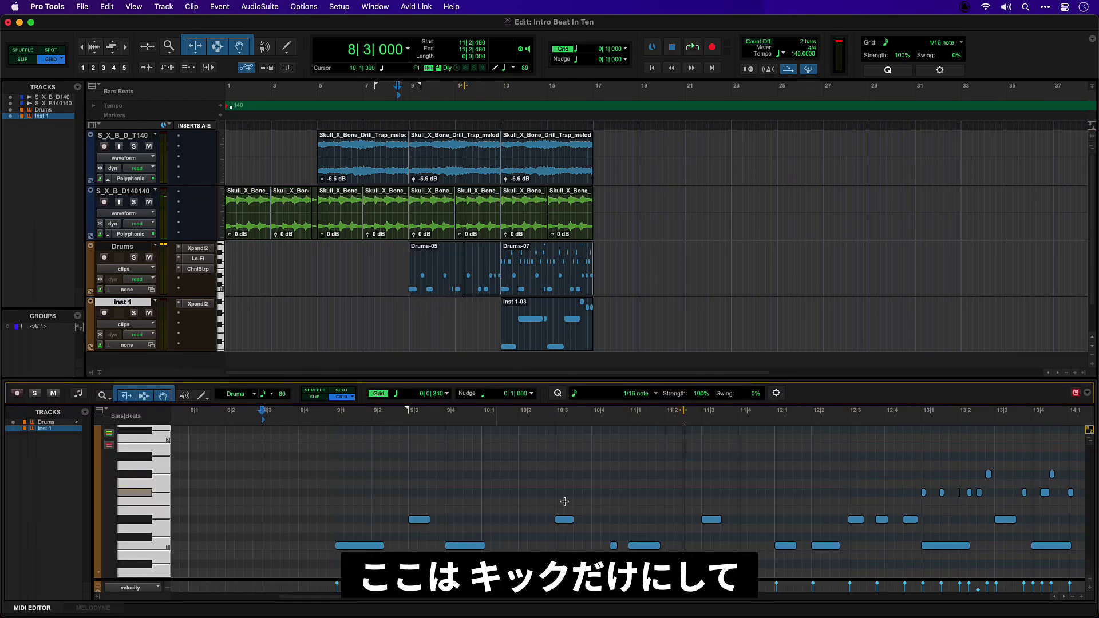
{"action": "left_click_drag", "start_coordinate": [385, 500], "coordinate": [809, 532]}
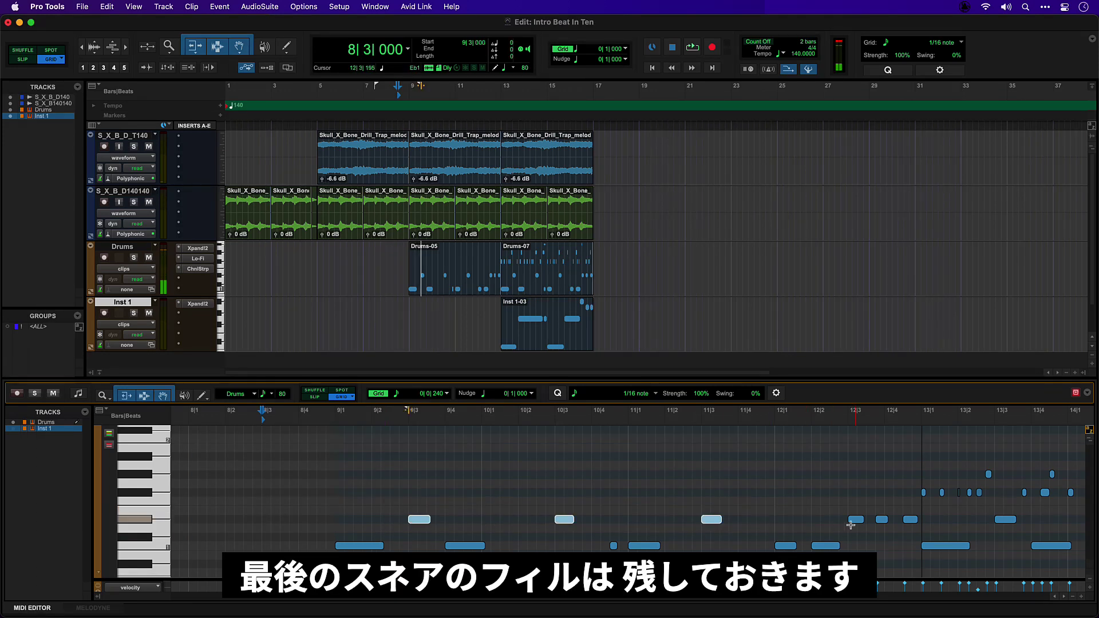
{"action": "key", "text": "Delete"}
{"action": "key", "text": "space"}
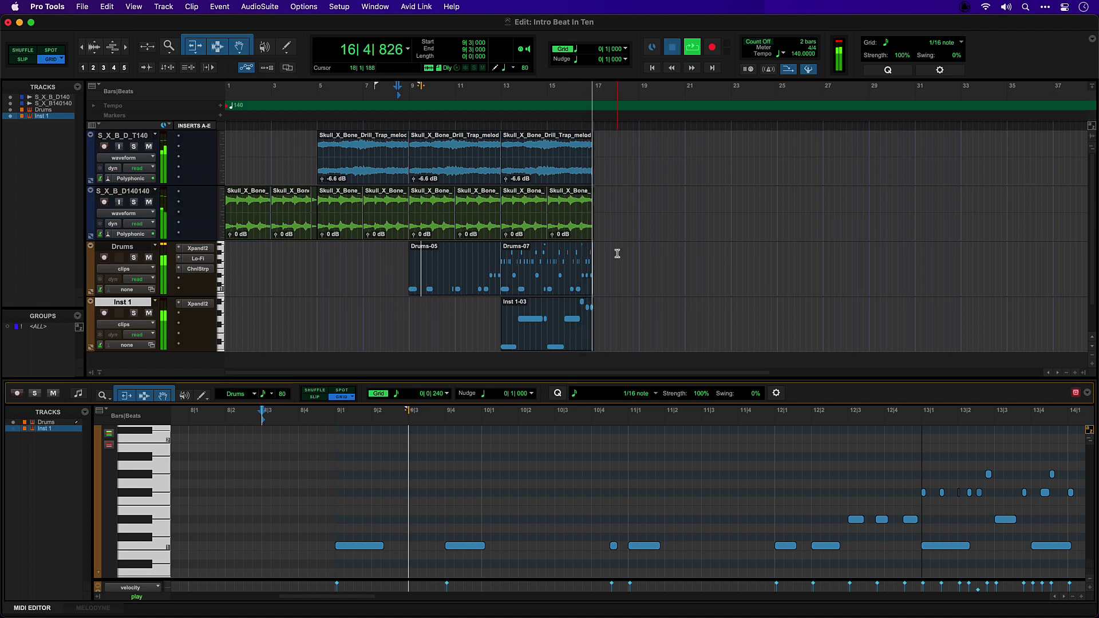
{"action": "key", "text": "space"}
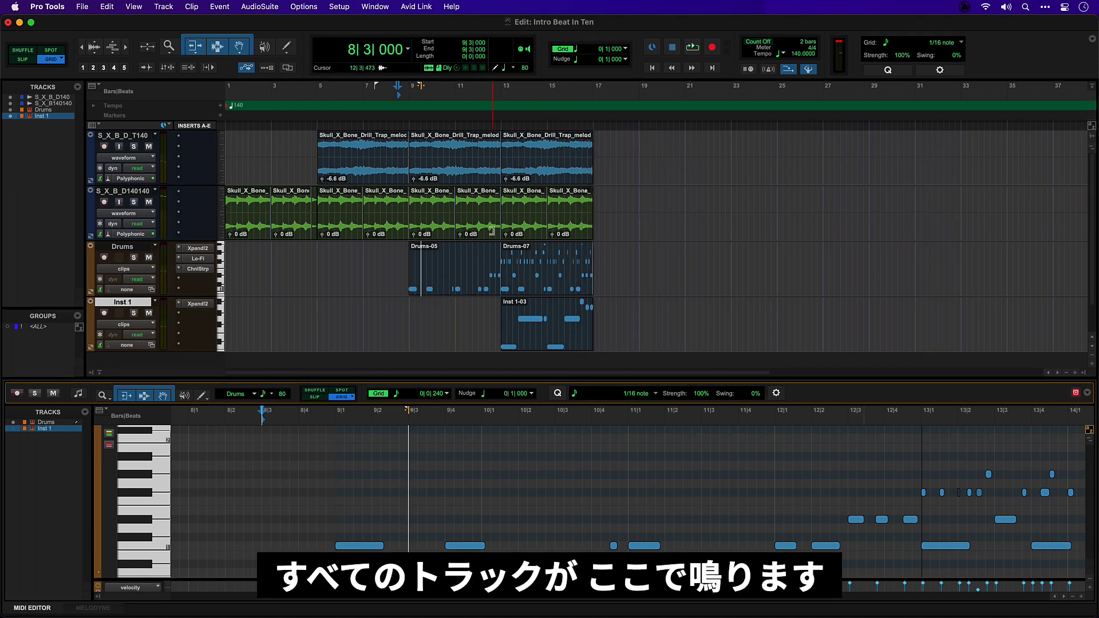
Duplicate bars 13–17 into bars 17–21 and remove the copied top melody clip
{"action": "left_click_drag", "start_coordinate": [499, 123], "coordinate": [600, 136]}
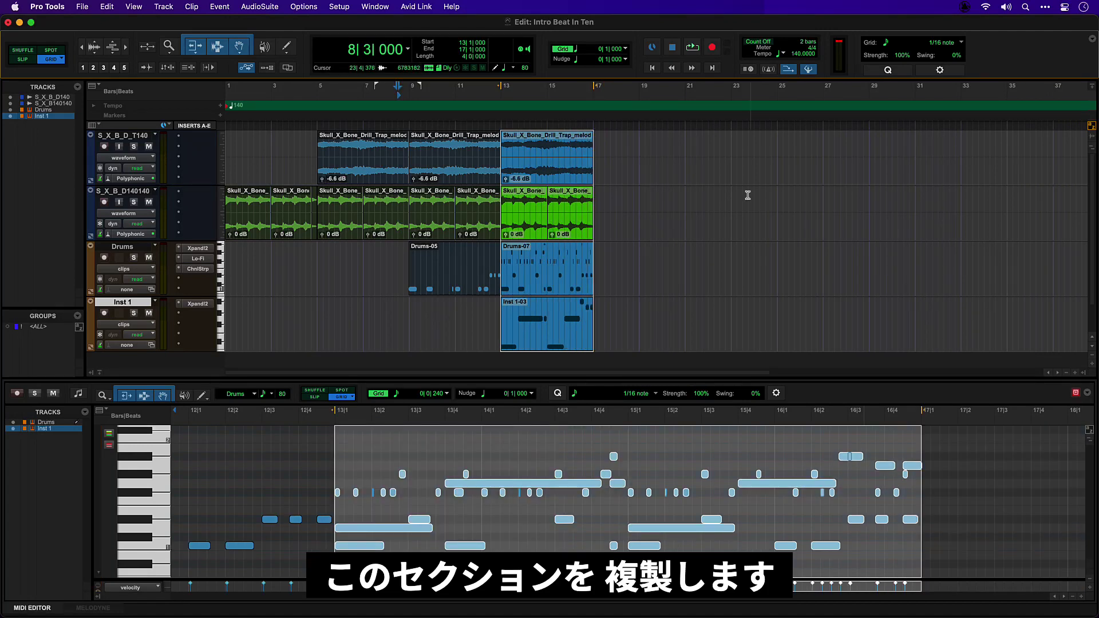
{"action": "key", "text": "super+d"}
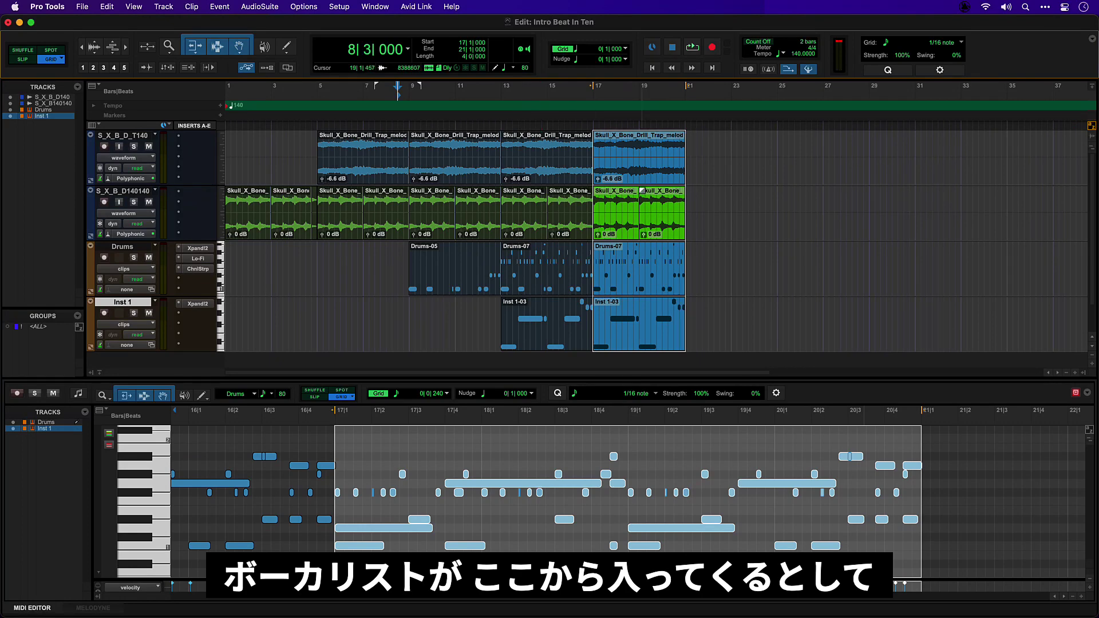
{"action": "left_click", "coordinate": [708, 147]}
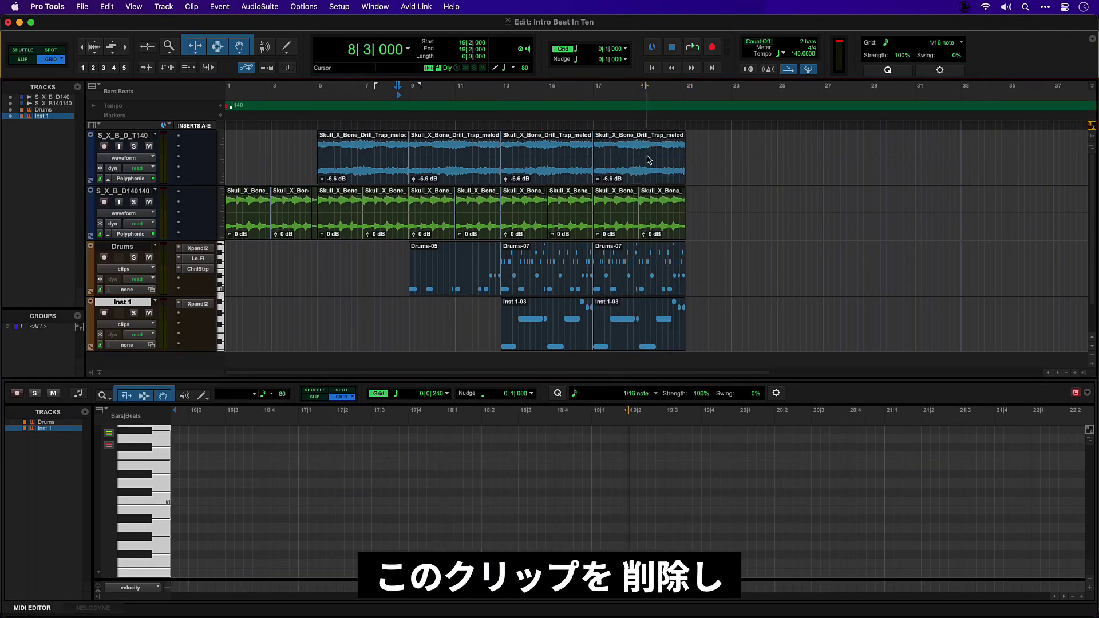
{"action": "left_click", "coordinate": [646, 182]}
{"action": "key", "text": "Delete"}
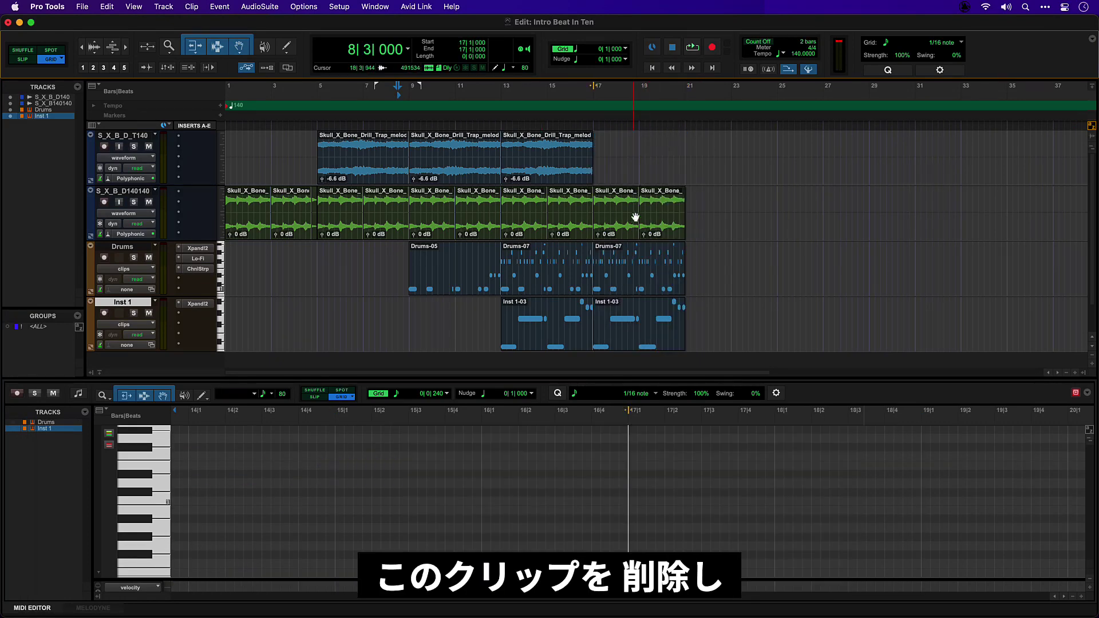
Delete the hi-hat notes from the bars 17–21 drum clip, then select bars 17–21 on all tracks
{"action": "left_click", "coordinate": [626, 289]}
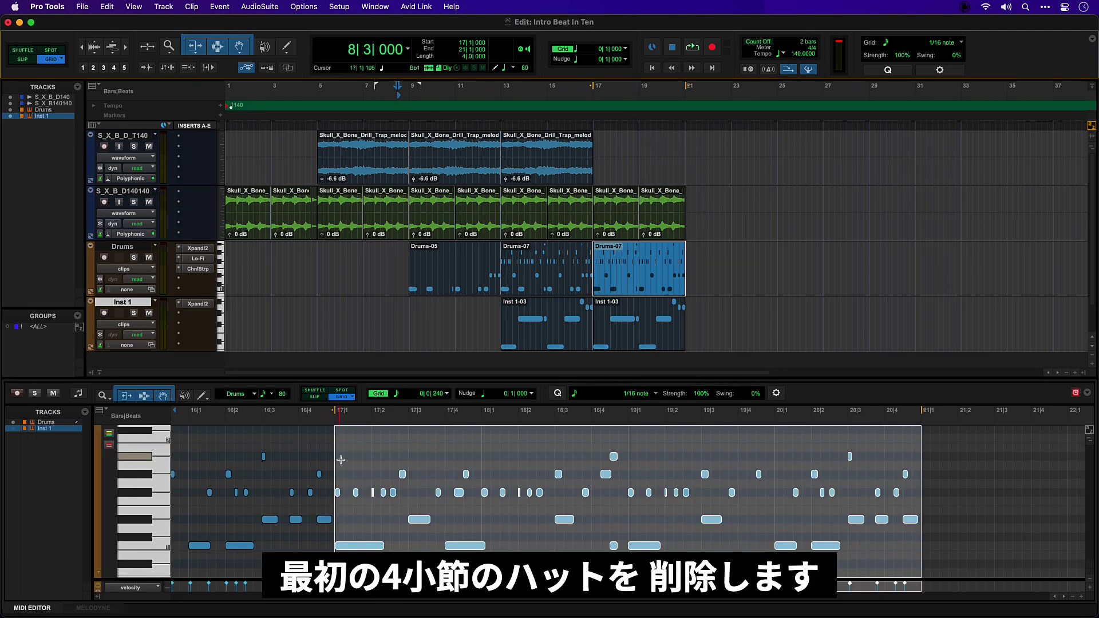
{"action": "left_click_drag", "start_coordinate": [333, 452], "coordinate": [924, 498]}
{"action": "key", "text": "Delete"}
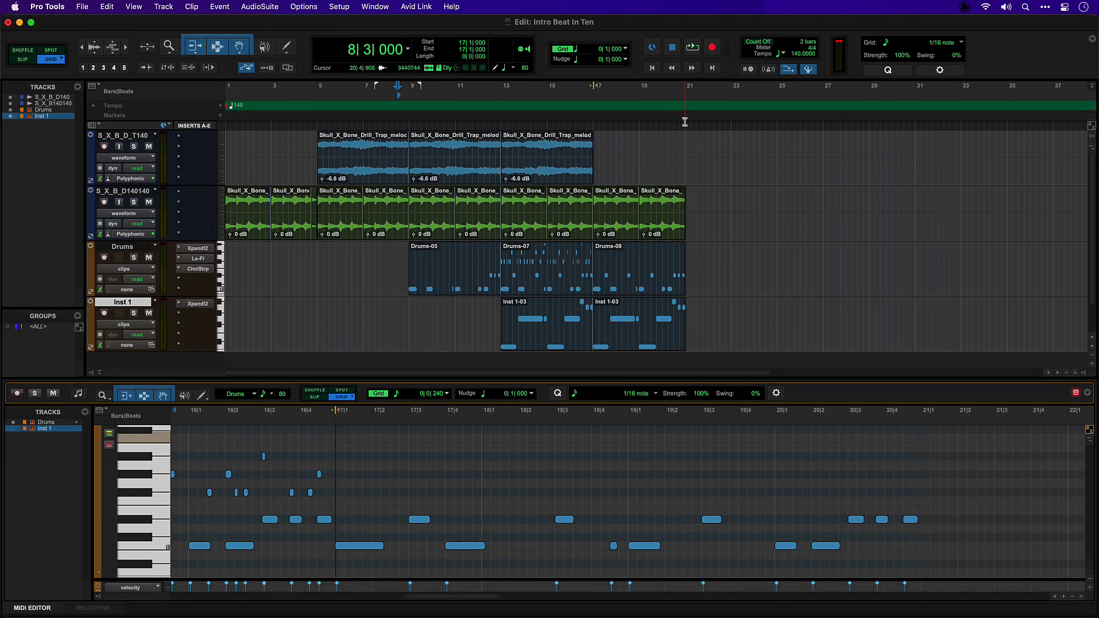
{"action": "left_click_drag", "start_coordinate": [685, 122], "coordinate": [594, 130]}
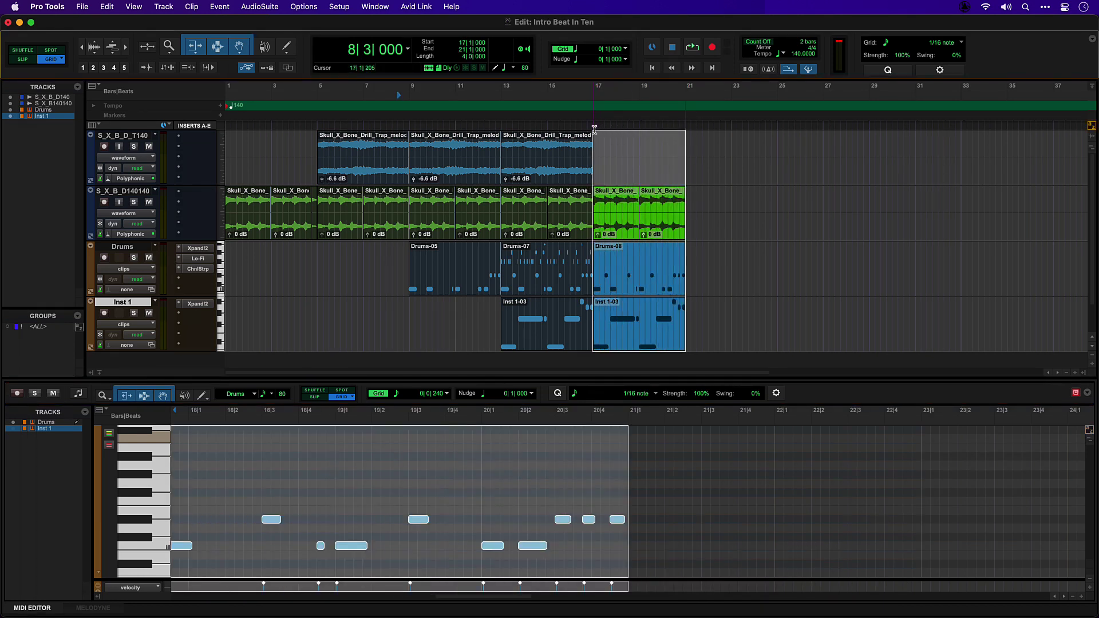
Duplicate the verse into bars 21–25 and copy Drums-07 with hi-hats onto it
{"action": "key", "text": "super+d"}
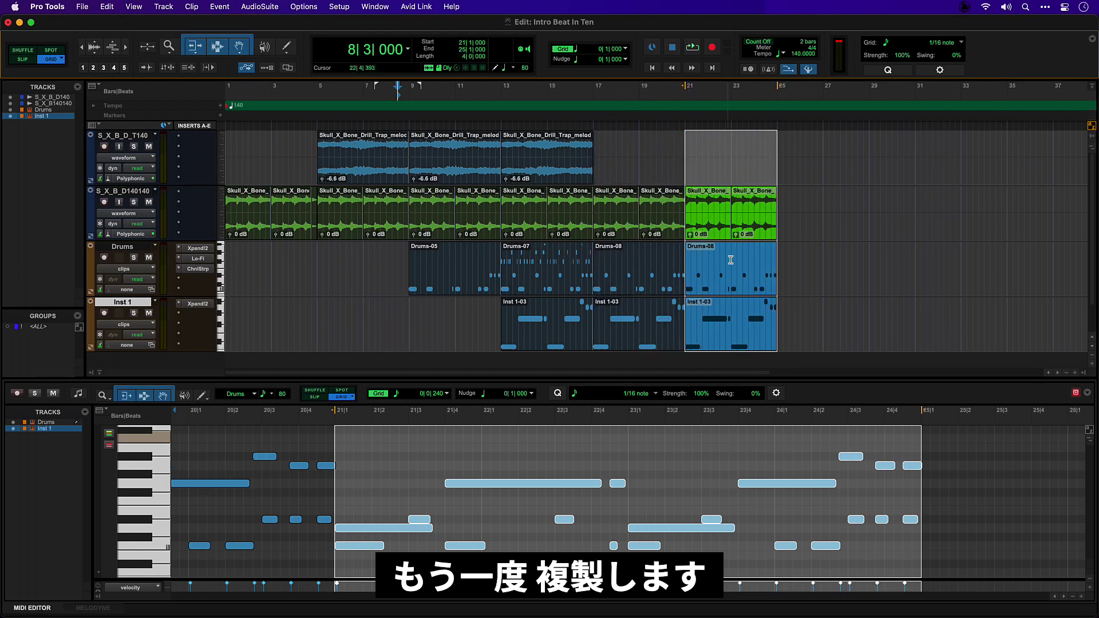
{"action": "left_click", "coordinate": [566, 288]}
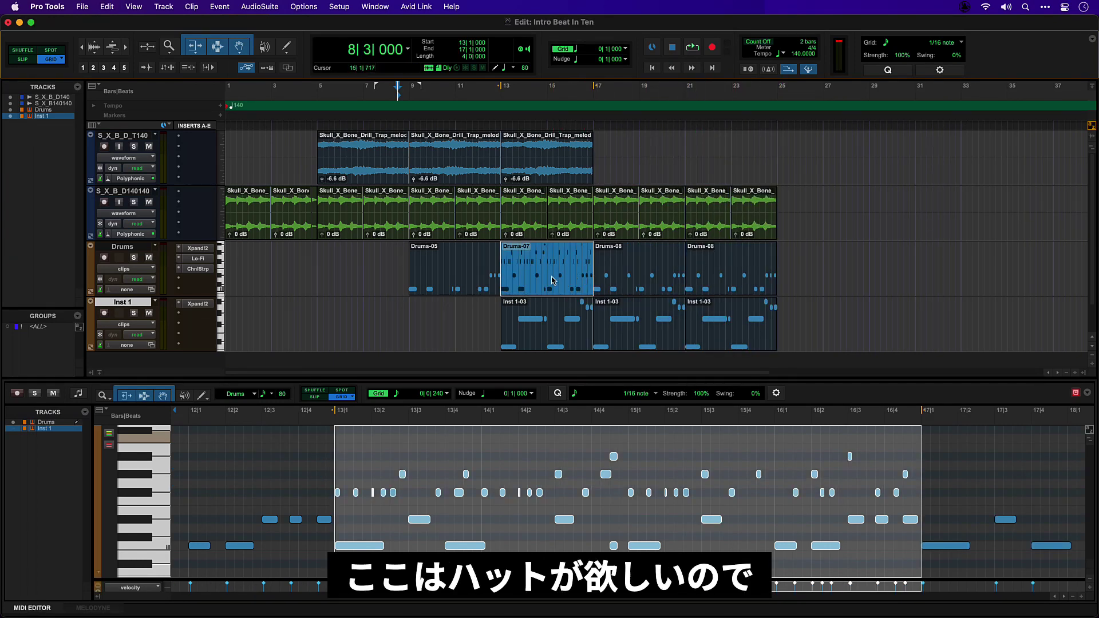
{"action": "left_click_drag", "start_coordinate": [553, 280], "coordinate": [729, 283]}
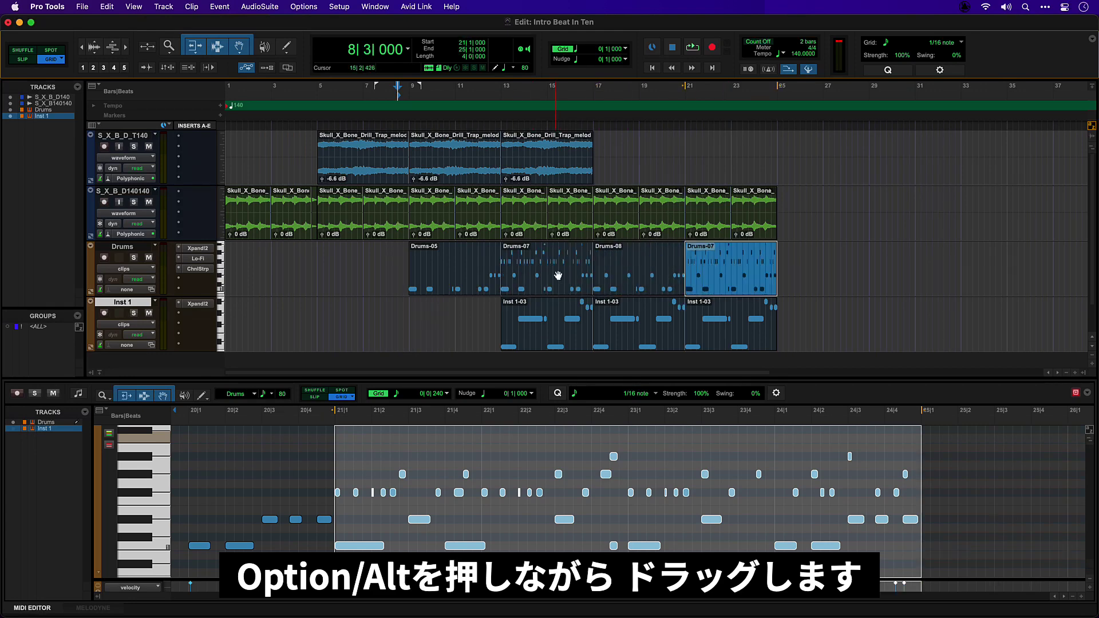
Repeat the bars 13–17 chorus at bar 25 and copy the bars 17–25 verse to bars 29–37
{"action": "left_click", "coordinate": [779, 158]}
{"action": "left_click_drag", "start_coordinate": [504, 131], "coordinate": [819, 324]}
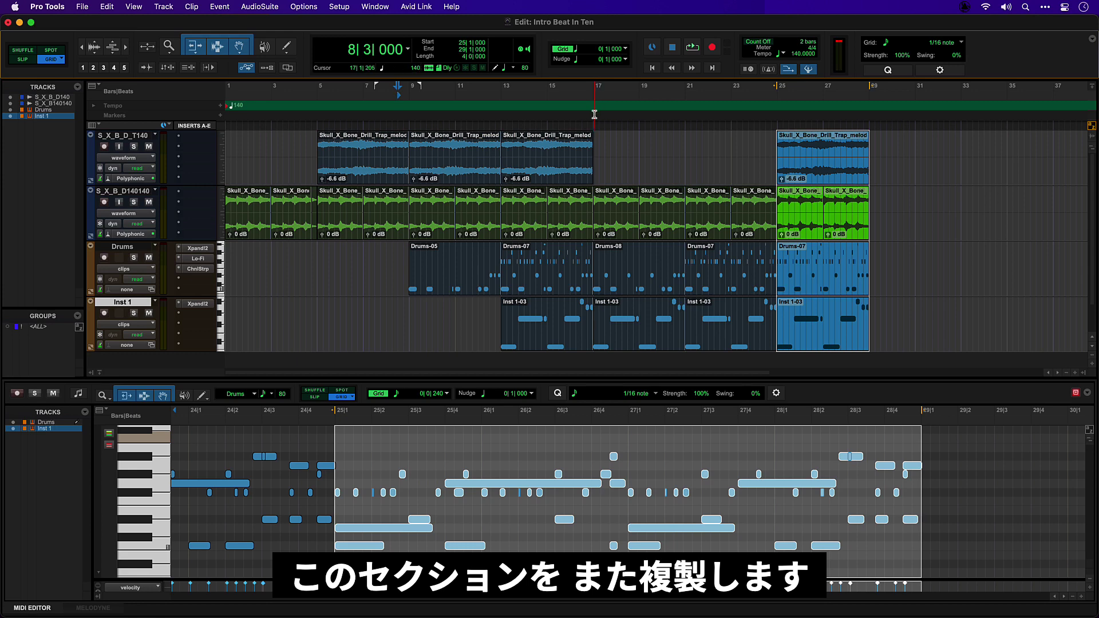
{"action": "left_click_drag", "start_coordinate": [594, 343], "coordinate": [777, 127]}
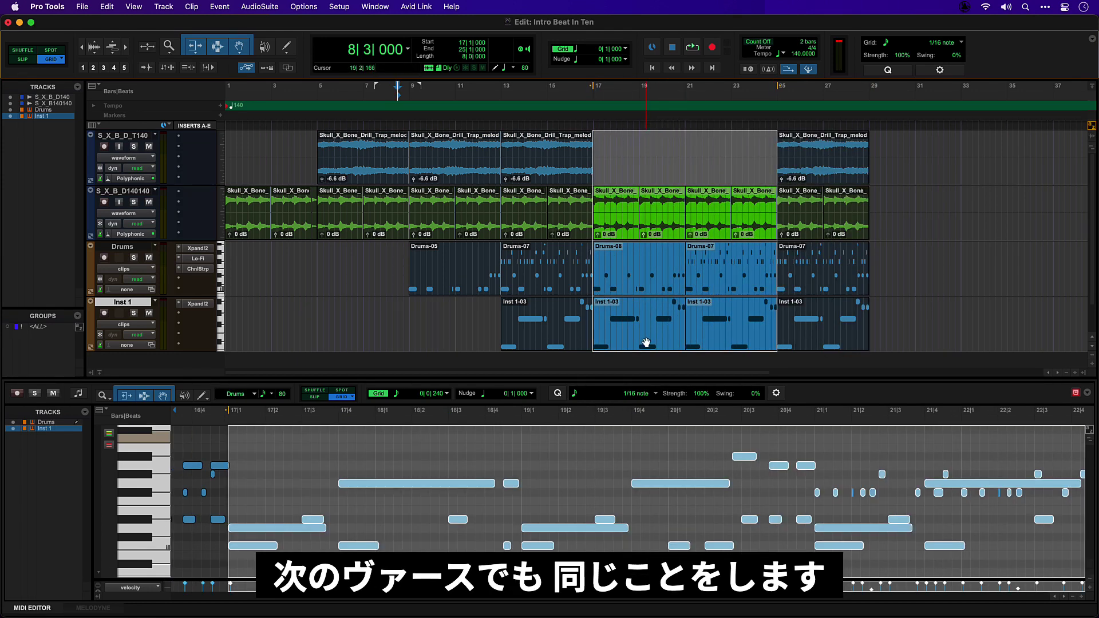
{"action": "left_click_drag", "start_coordinate": [647, 343], "coordinate": [933, 265]}
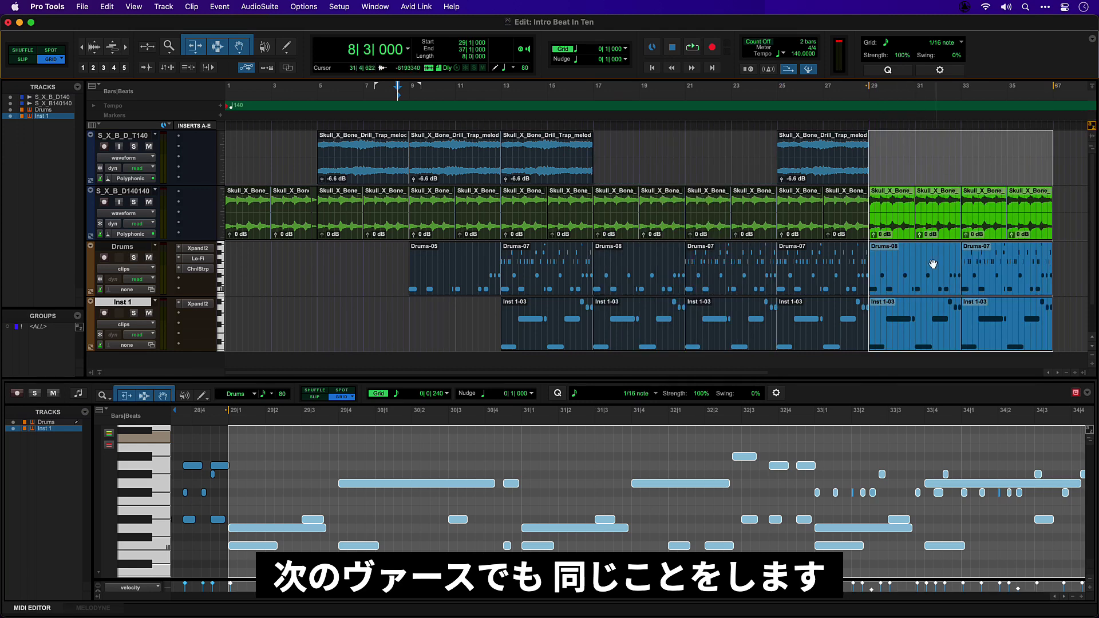
{"action": "left_click", "coordinate": [582, 96]}
{"action": "key", "text": "space"}
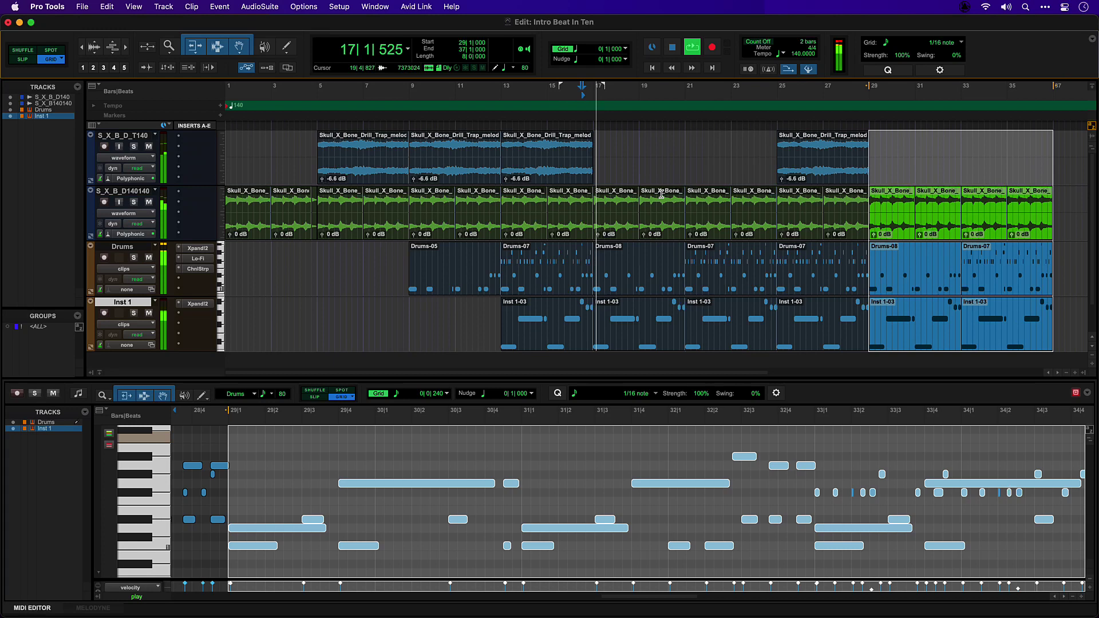